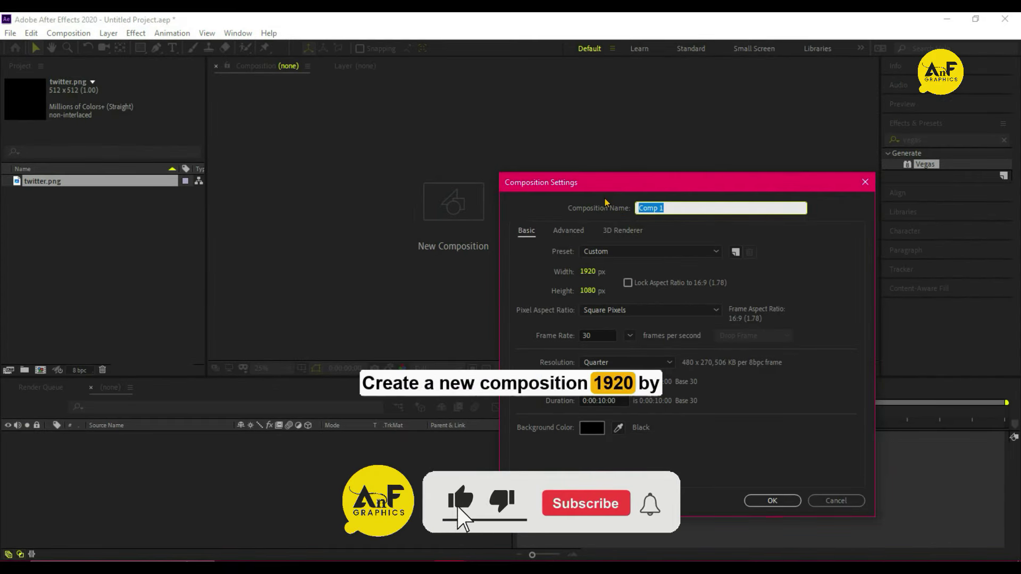
pyautogui.write('Logo Edit')
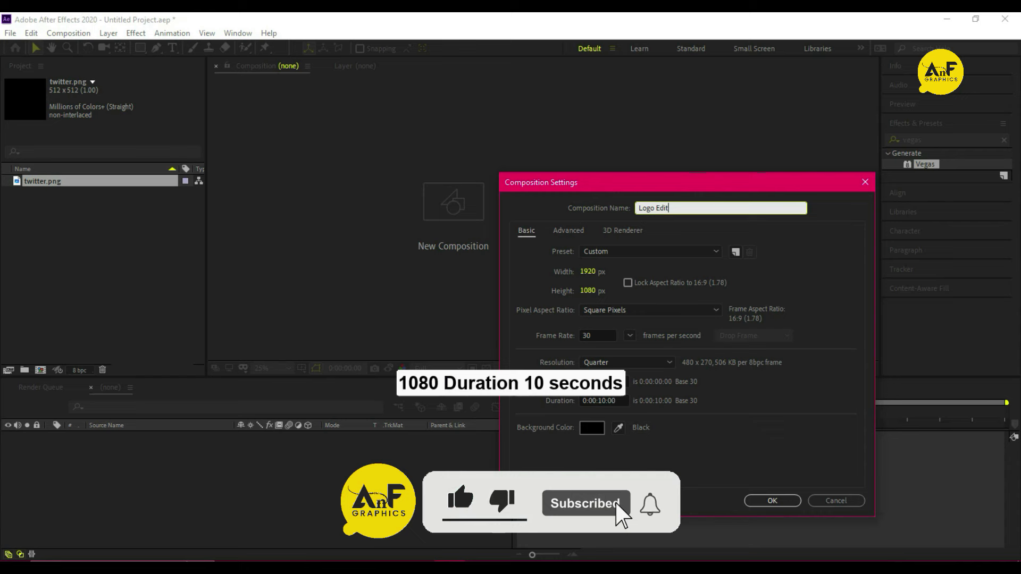
# Create the 1920×1080, 10-second 'Logo Edit' and 'Render Comp' compositions, then select Logo Edit.
pyautogui.press('Return')
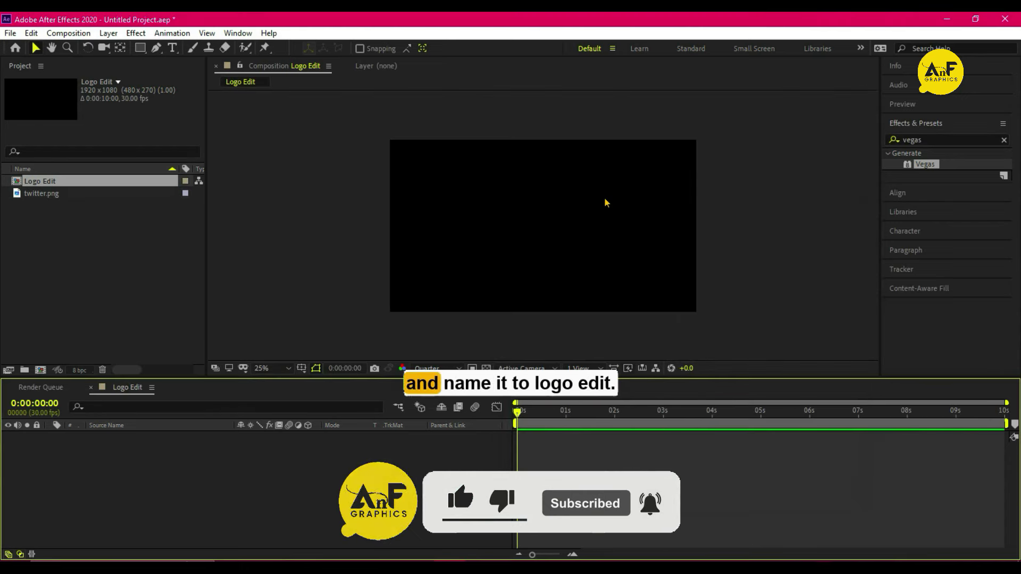
pyautogui.click(40, 371)
pyautogui.write('Rende')
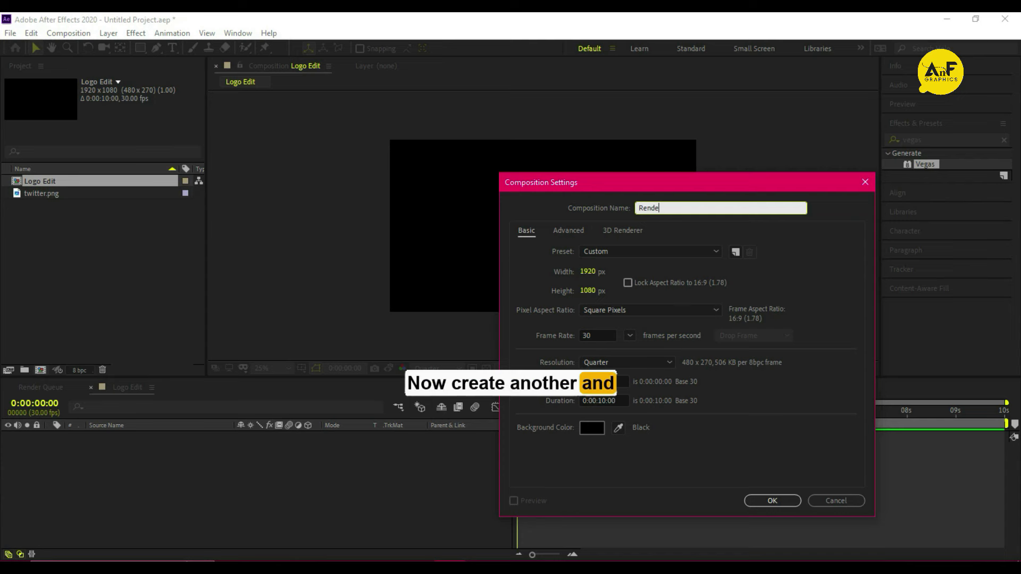
pyautogui.write('r Comp')
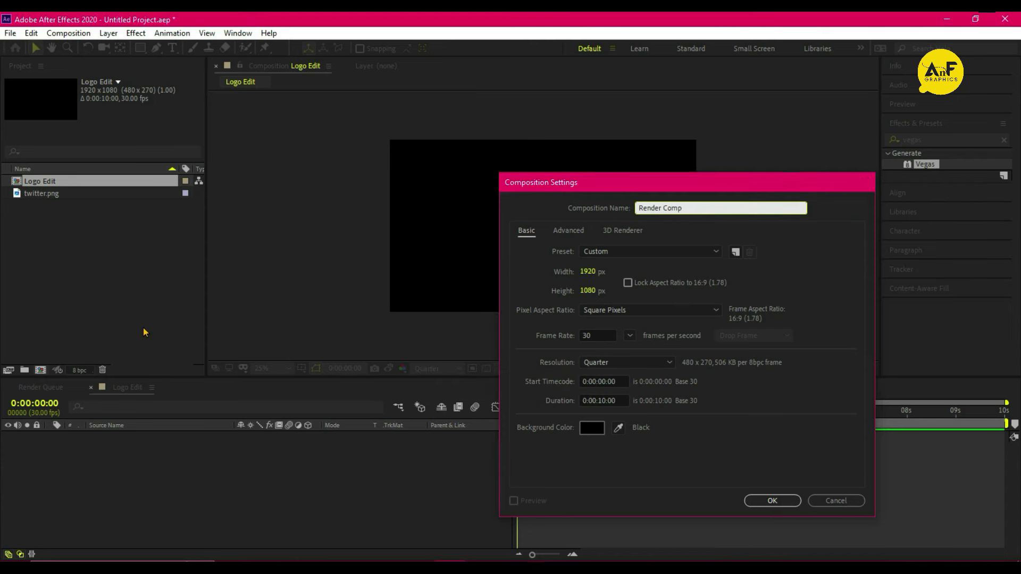
pyautogui.press('Return')
pyautogui.click(48, 183)
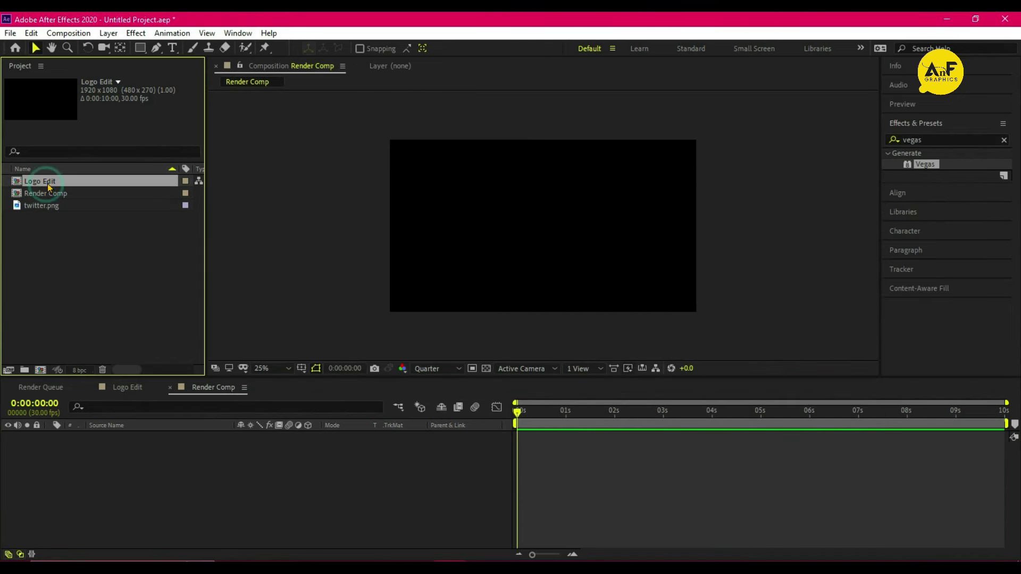
# Add twitter.png to the Logo Edit timeline and scale it up around the frame centre.
pyautogui.click(128, 387)
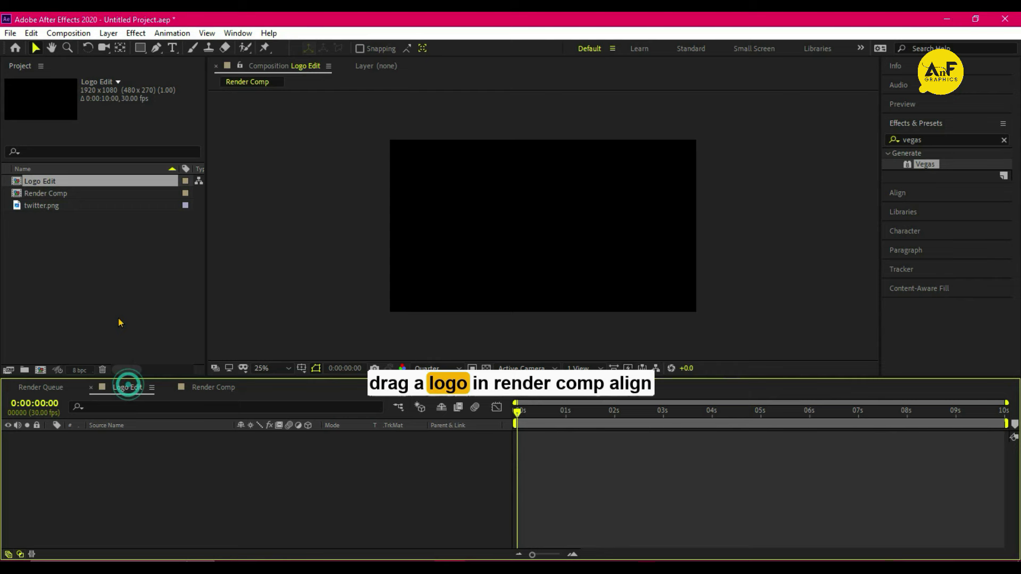
pyautogui.moveTo(41, 206); pyautogui.dragTo(97, 474)
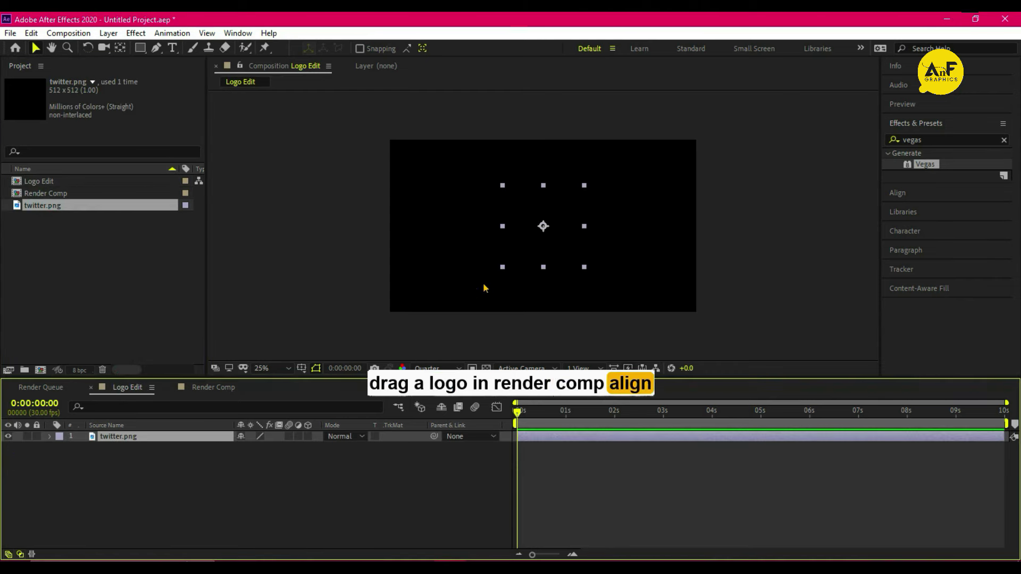
pyautogui.moveTo(585, 229); pyautogui.dragTo(593, 228)
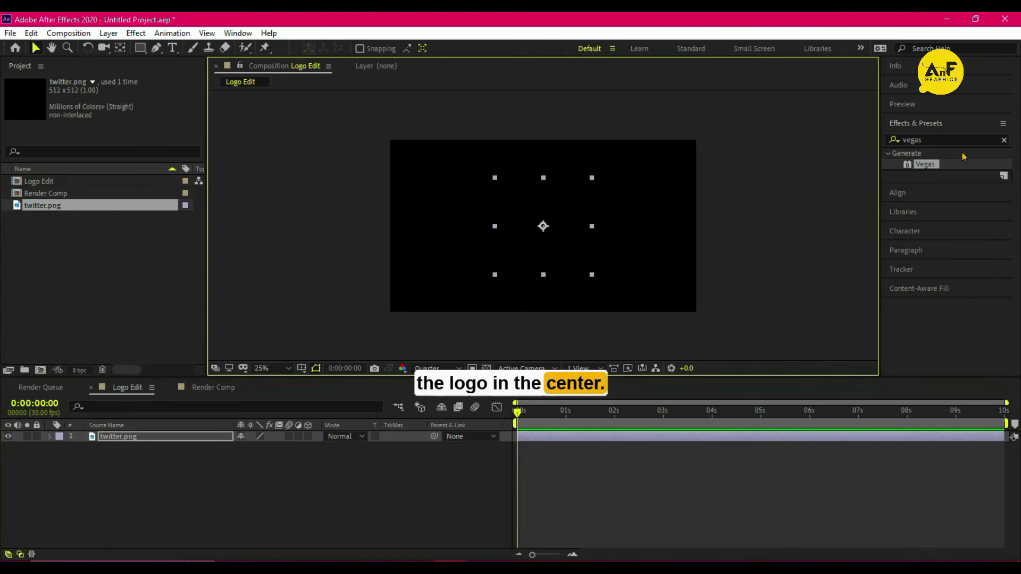
# Apply a Fill effect to the logo with the colour set to white.
pyautogui.click(936, 140)
pyautogui.write('fill')
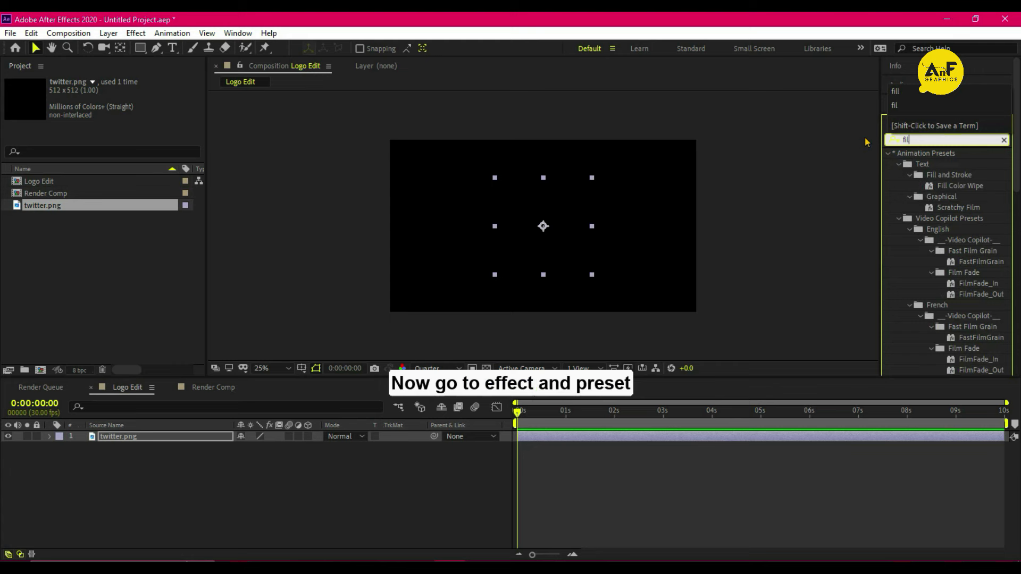
pyautogui.moveTo(932, 218); pyautogui.dragTo(592, 258)
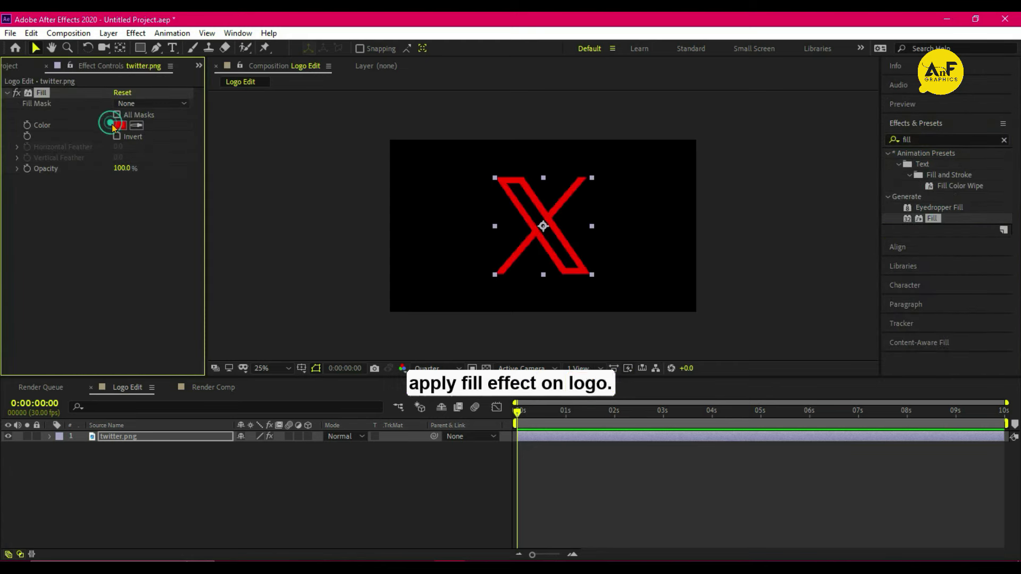
pyautogui.click(626, 348)
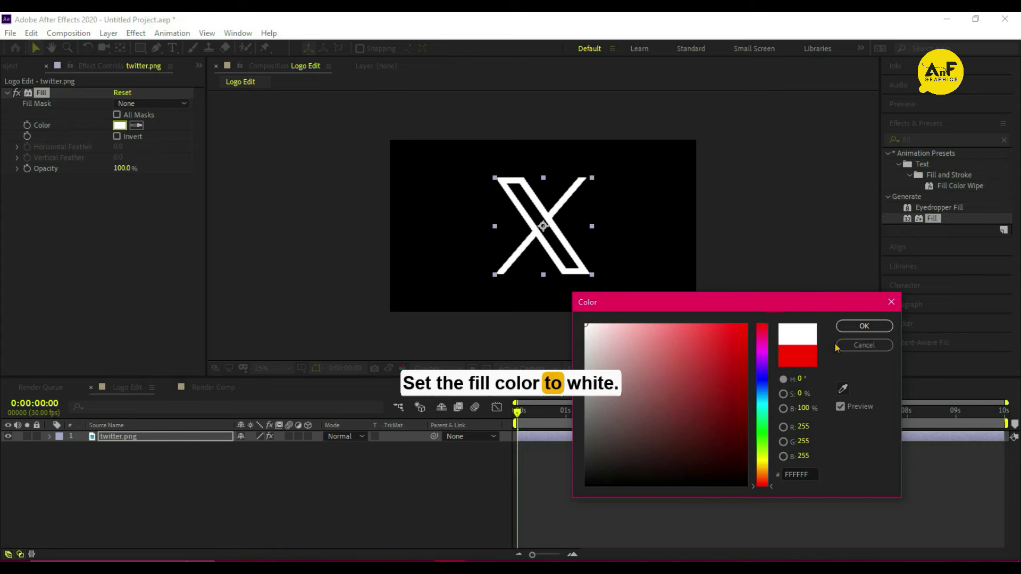
pyautogui.click(861, 327)
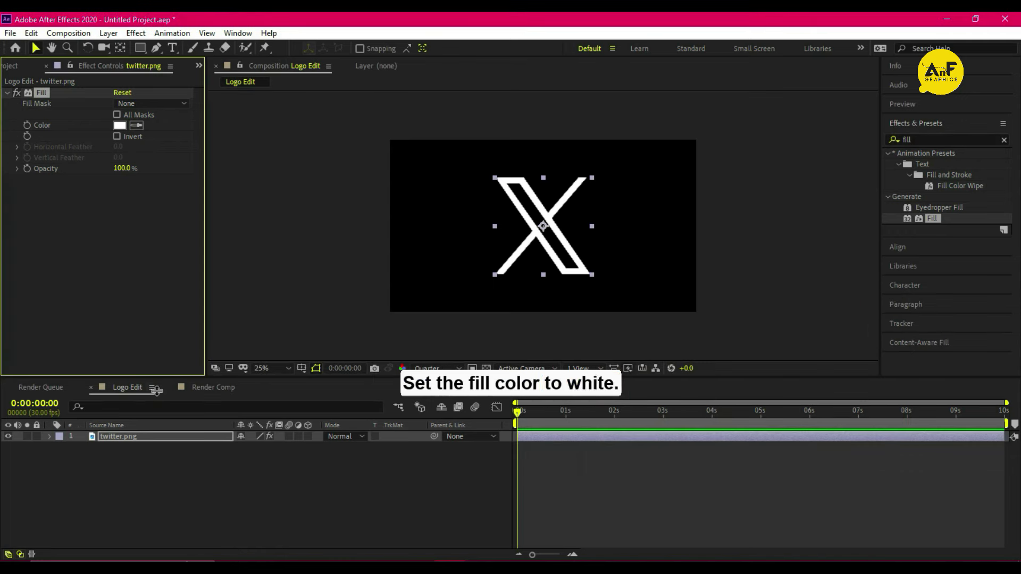
# Add Logo Edit as a layer in Render Comp and apply the Vegas effect to it.
pyautogui.click(214, 387)
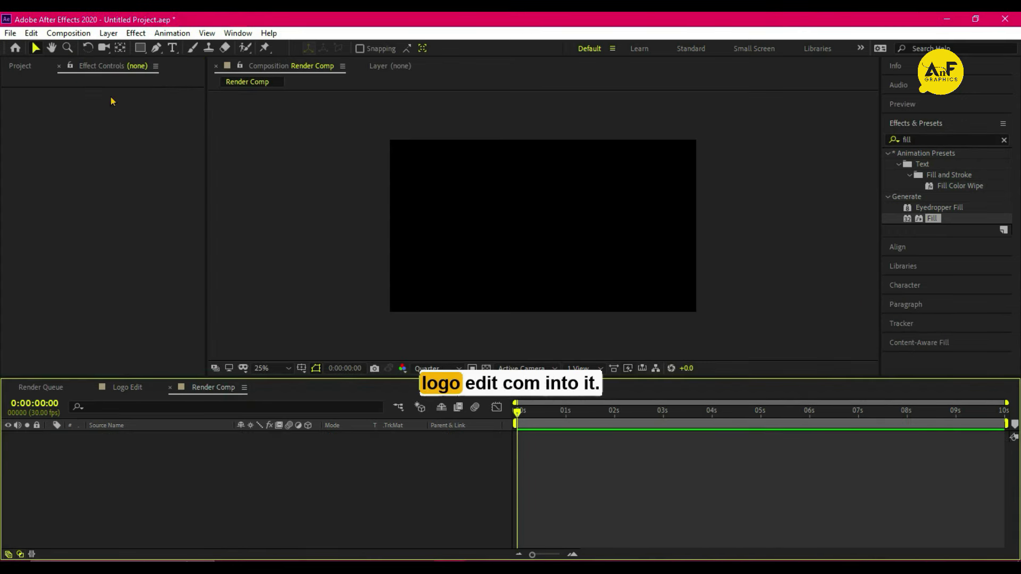
pyautogui.click(20, 66)
pyautogui.moveTo(55, 182); pyautogui.dragTo(107, 447)
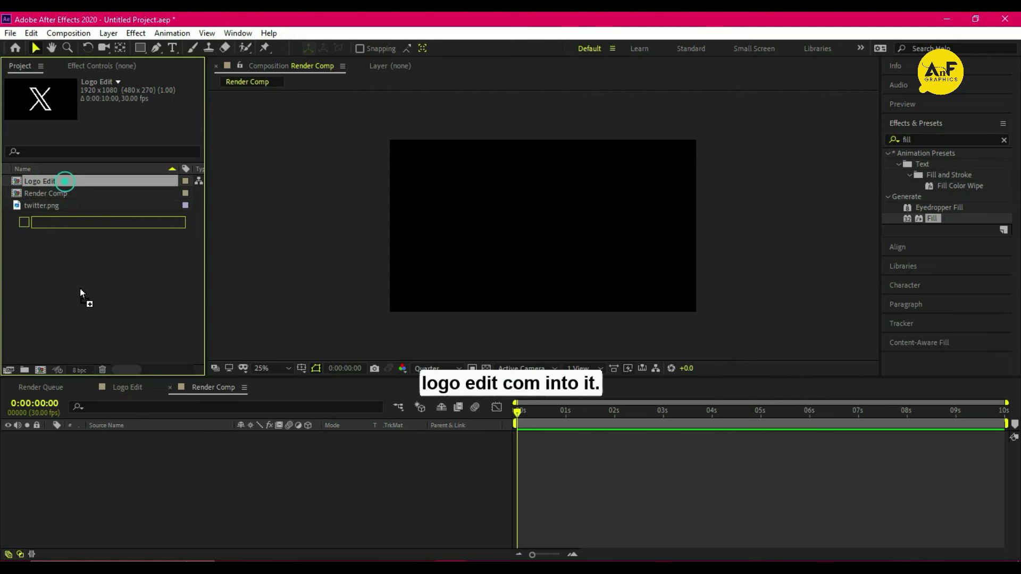
pyautogui.click(917, 140)
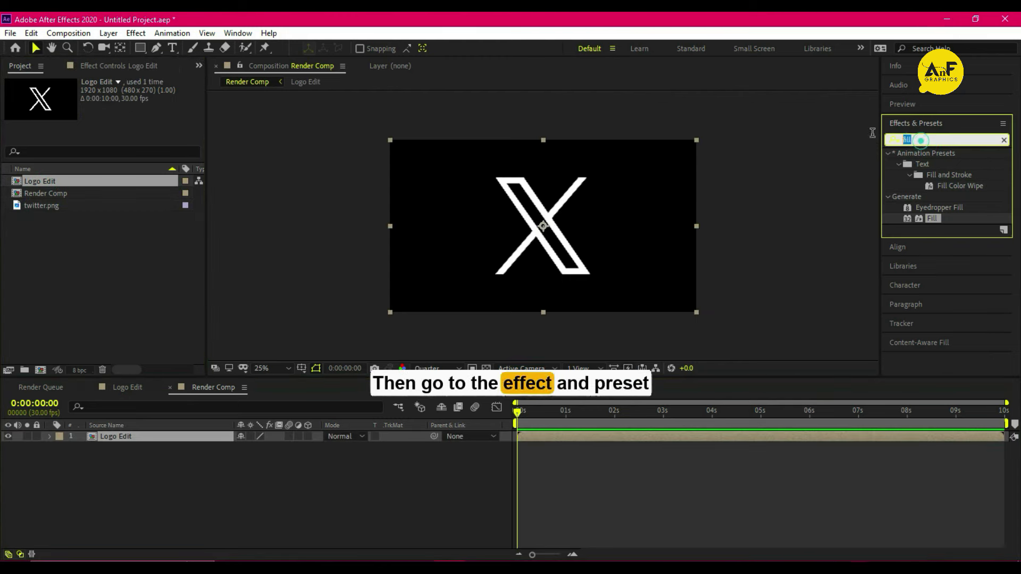
pyautogui.write('vega')
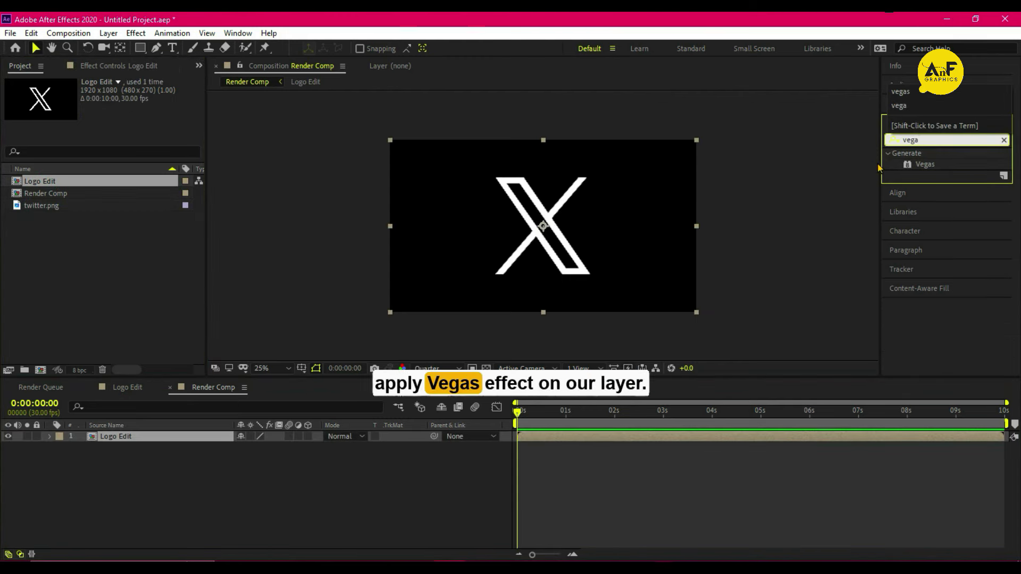
pyautogui.moveTo(923, 164)
pyautogui.mouseDown()
pyautogui.moveTo(610, 226)
pyautogui.moveTo(203, 446)
pyautogui.moveTo(190, 443)
pyautogui.mouseUp()
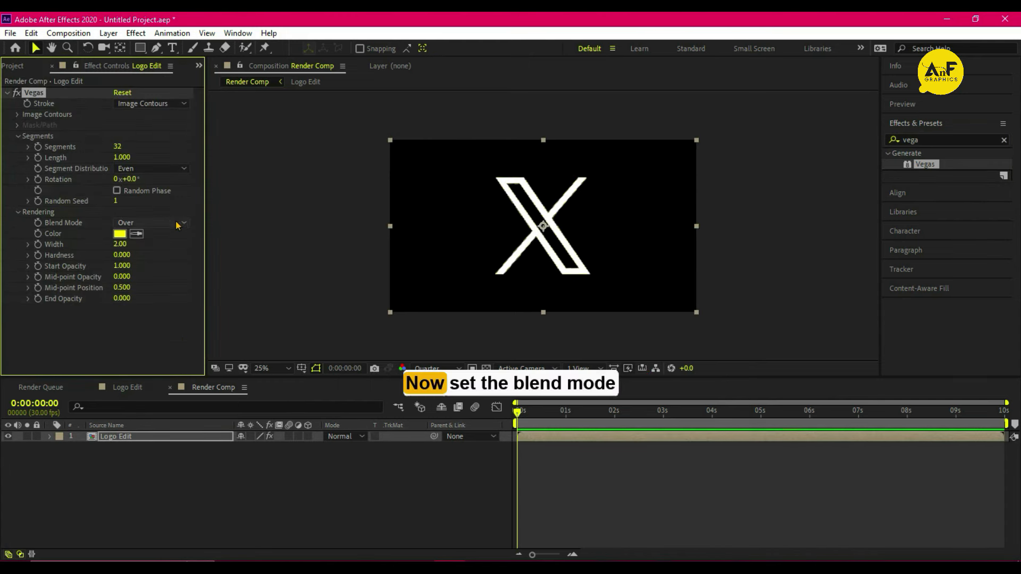
# Set the Vegas blend mode to Transparent, with 250 segments and stroke width 5.
pyautogui.click(177, 224)
pyautogui.click(170, 232)
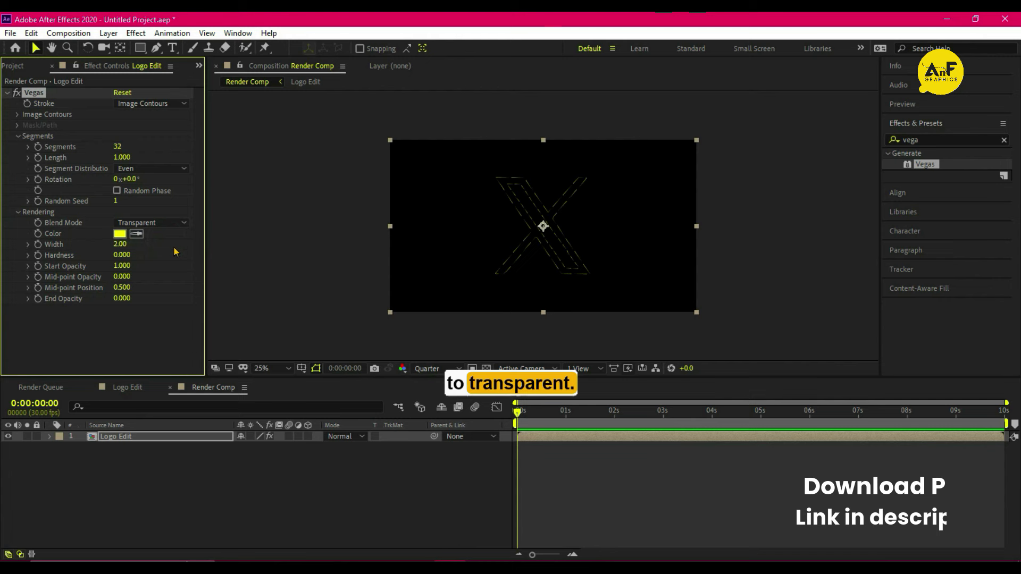
pyautogui.write('5')
pyautogui.press('Return')
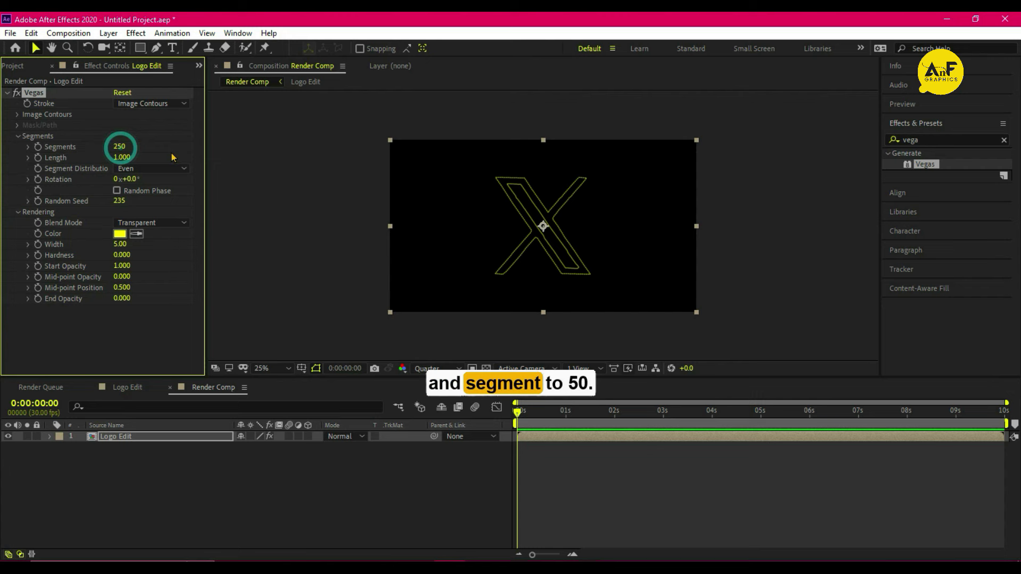
# Set the Vegas random seed to 200 and the stroke colour to orange FF6000.
pyautogui.click(119, 202)
pyautogui.write('200')
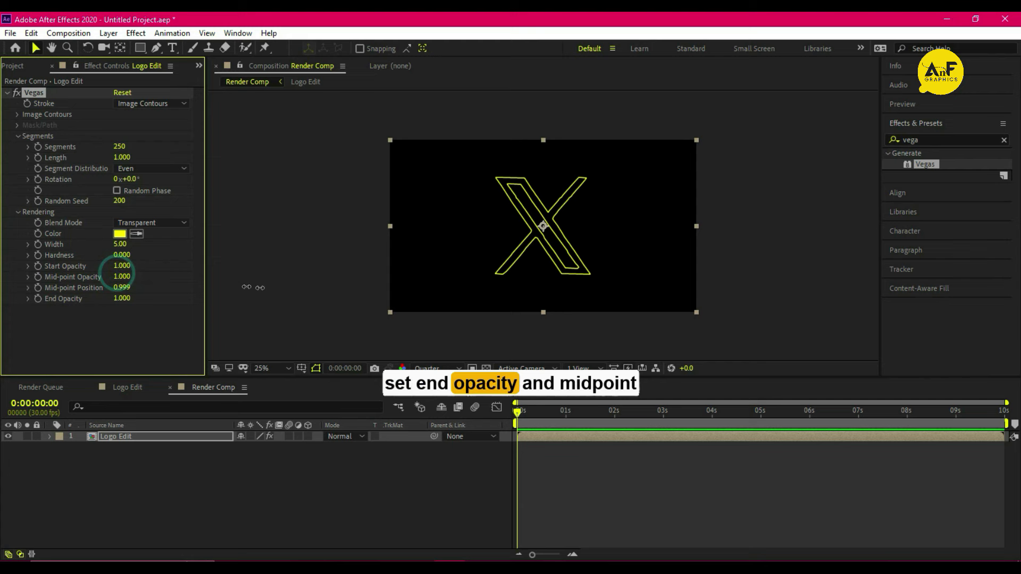
pyautogui.click(119, 233)
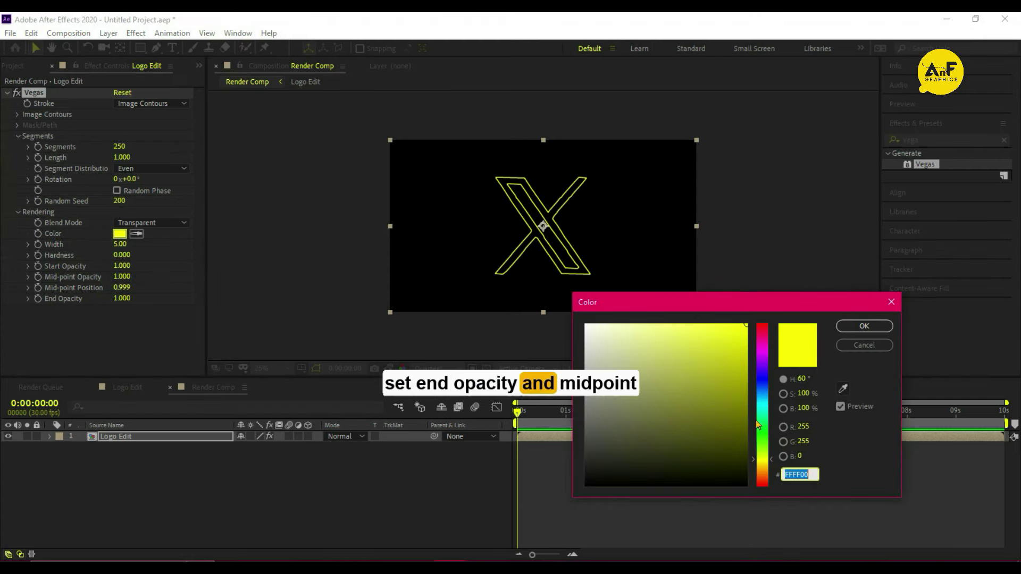
pyautogui.click(764, 475)
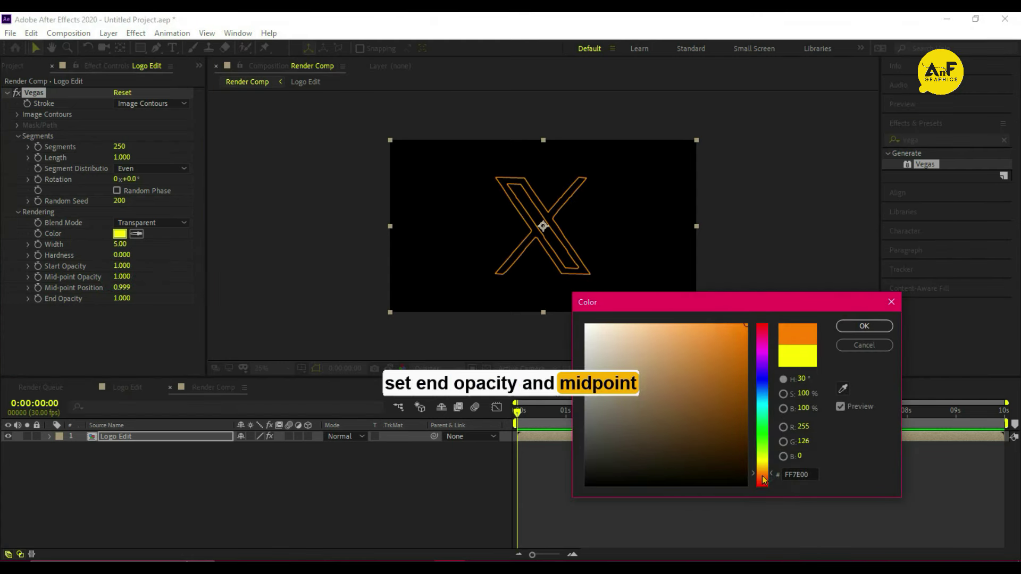
pyautogui.click(863, 327)
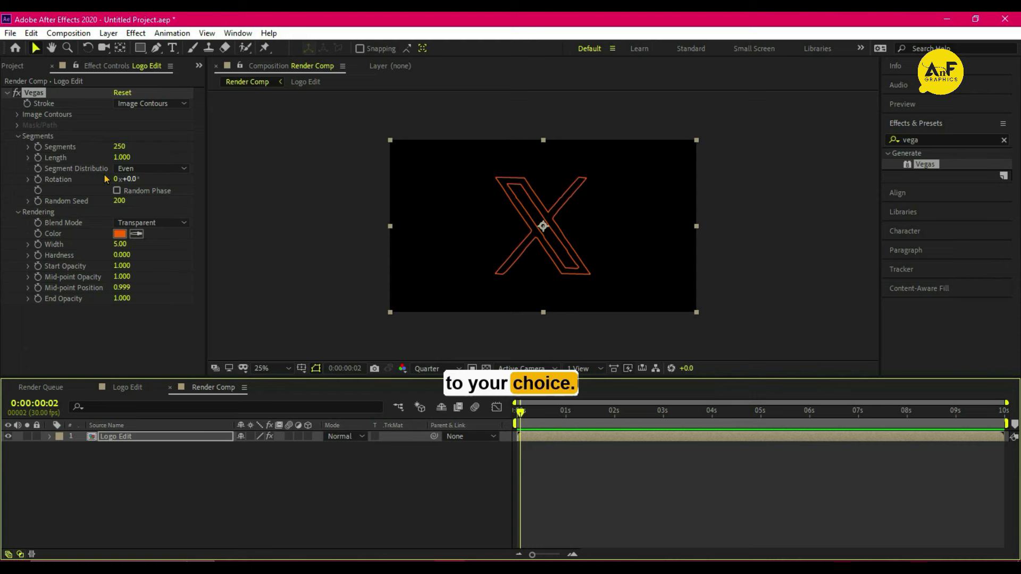
pyautogui.click(37, 158)
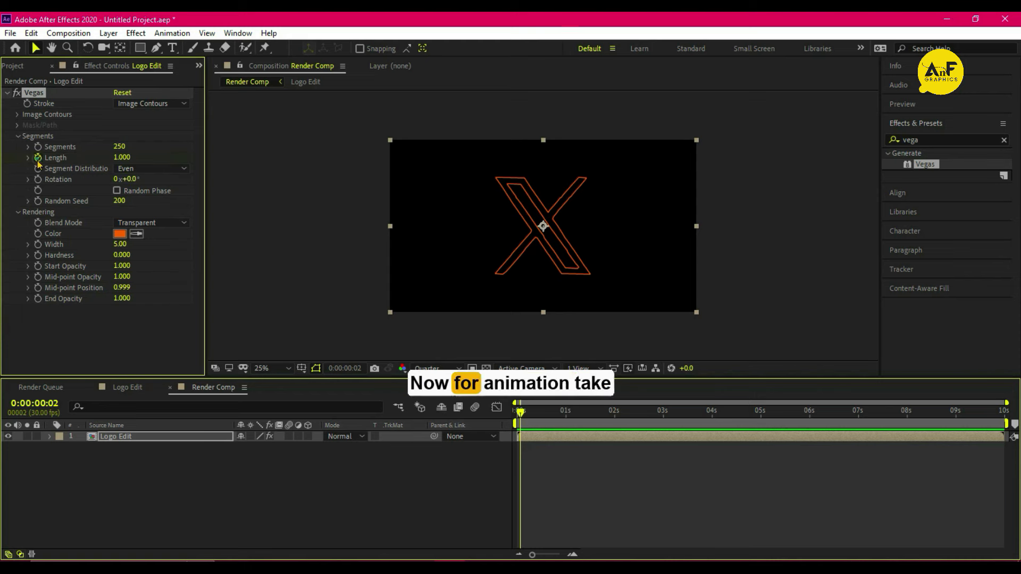
pyautogui.click(126, 158)
pyautogui.write('0')
pyautogui.press('Return')
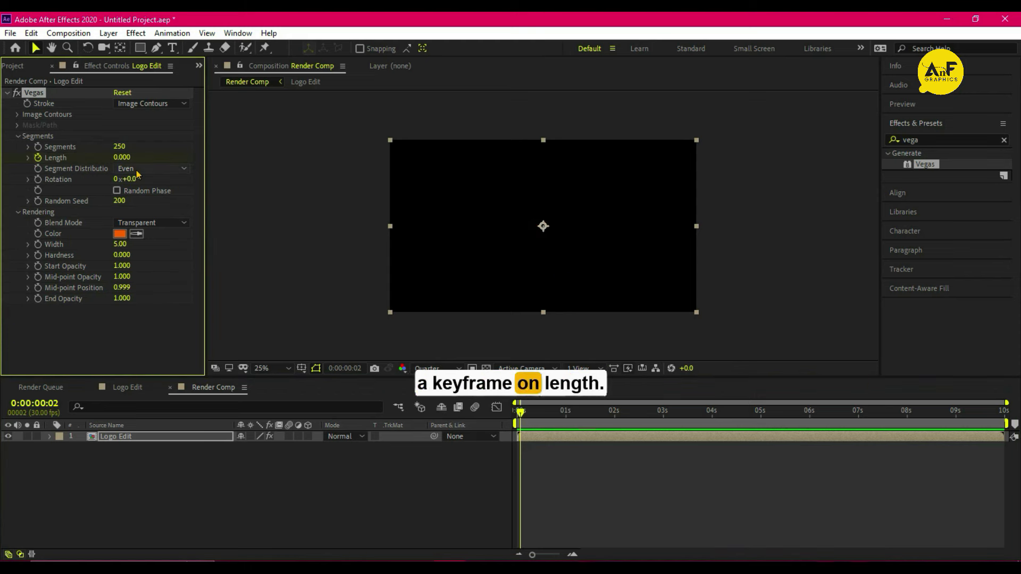
pyautogui.click(564, 412)
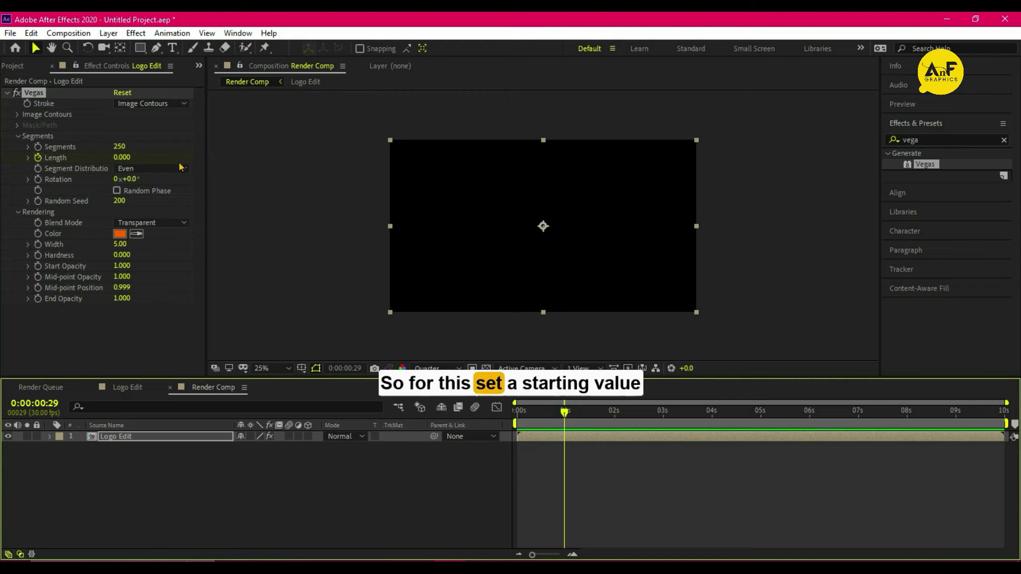
pyautogui.click(126, 158)
pyautogui.write('1')
pyautogui.press('Return')
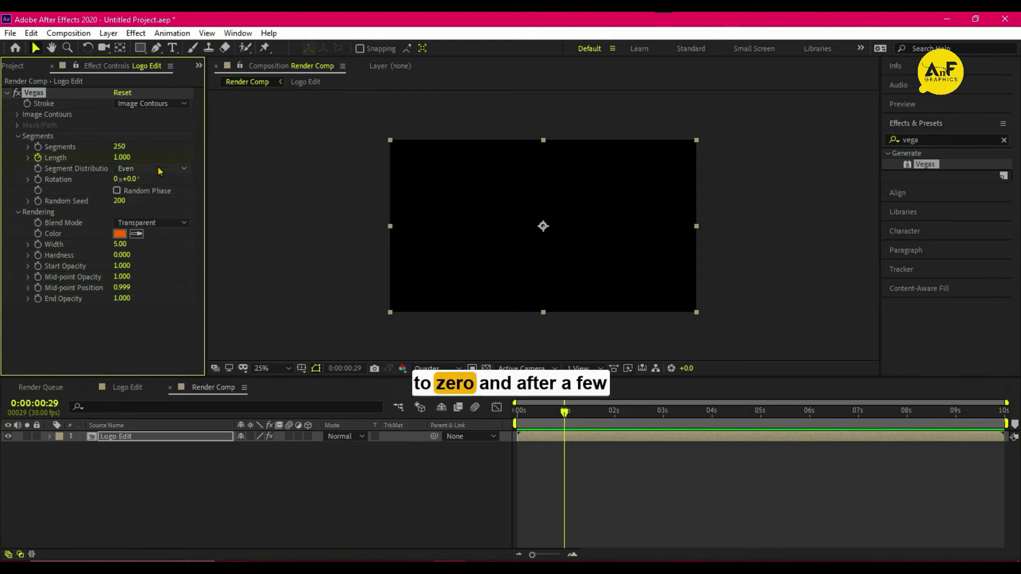
pyautogui.click(183, 168)
pyautogui.click(151, 182)
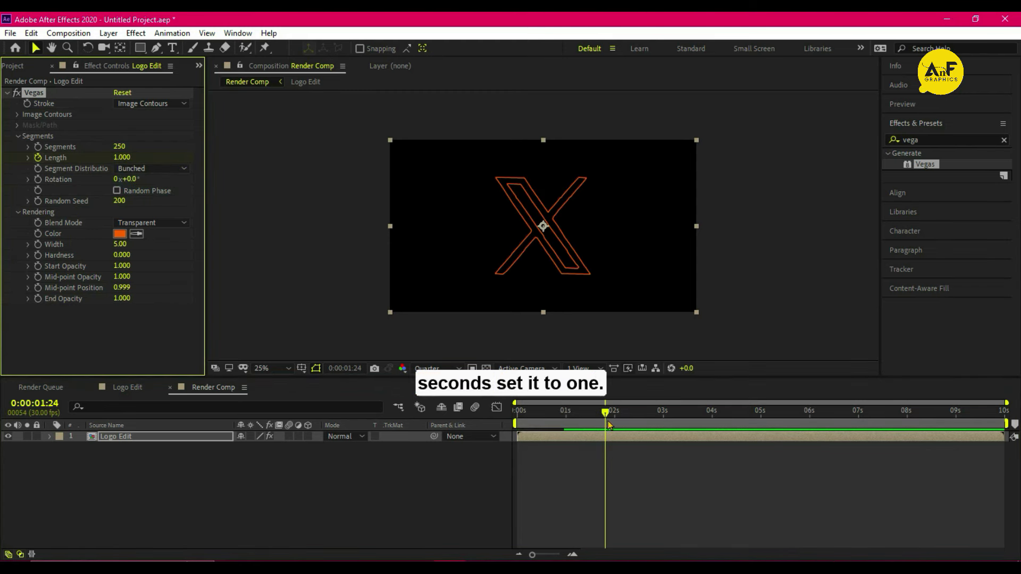
pyautogui.click(596, 410)
pyautogui.click(515, 412)
pyautogui.press('space')
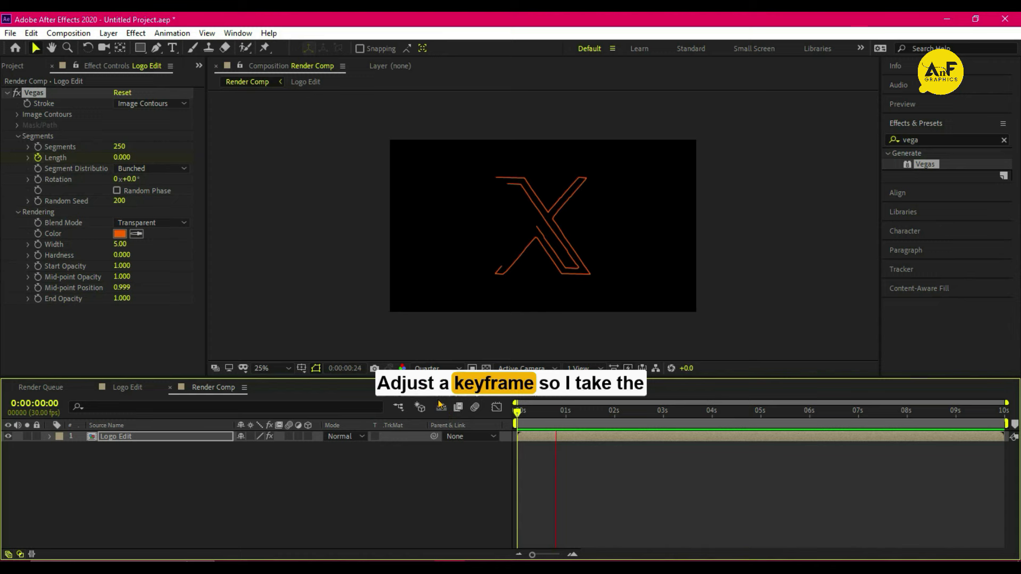
pyautogui.click(548, 437)
pyautogui.press('u')
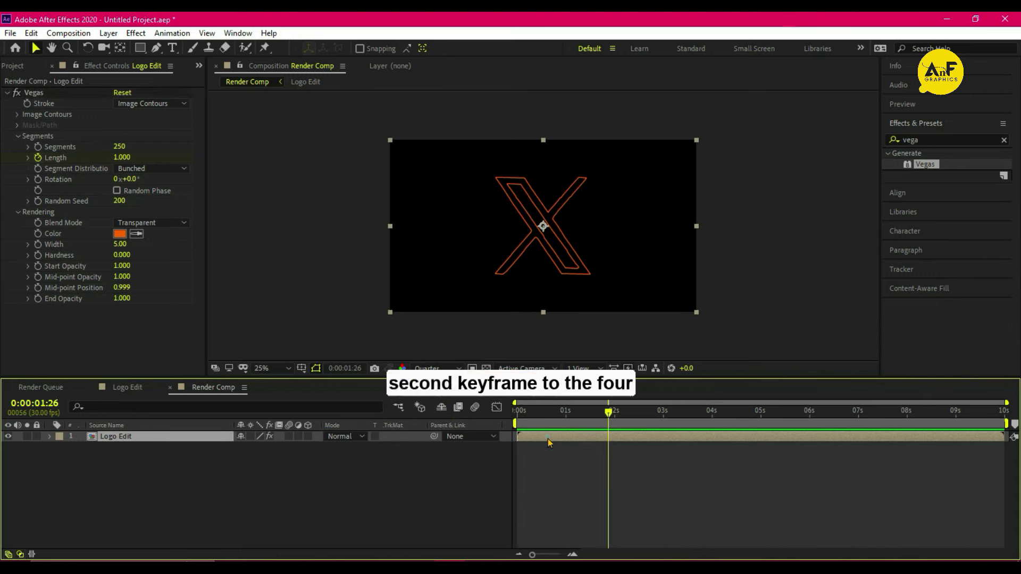
pyautogui.moveTo(563, 461); pyautogui.dragTo(715, 460)
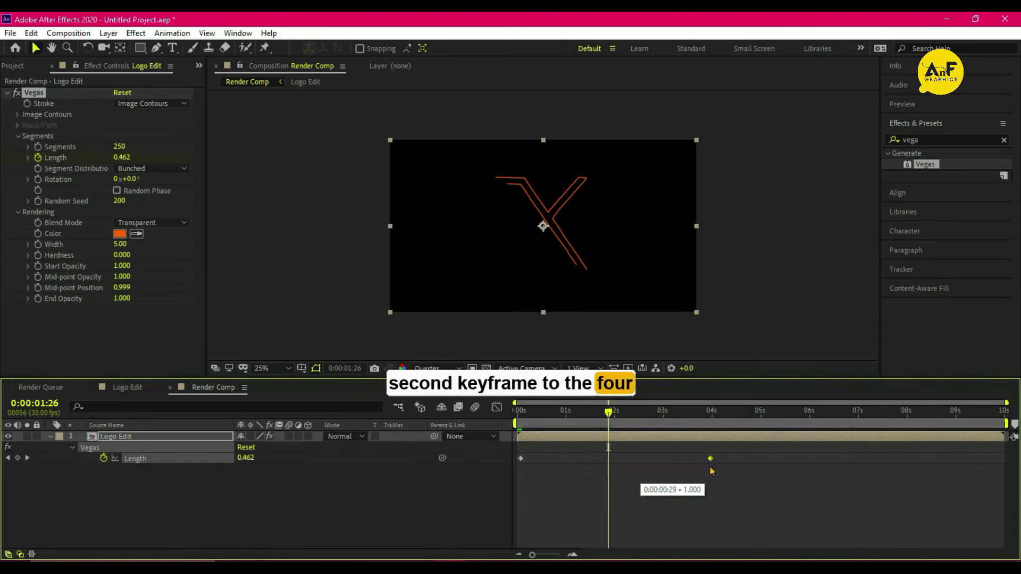
pyautogui.click(517, 411)
pyautogui.press('space')
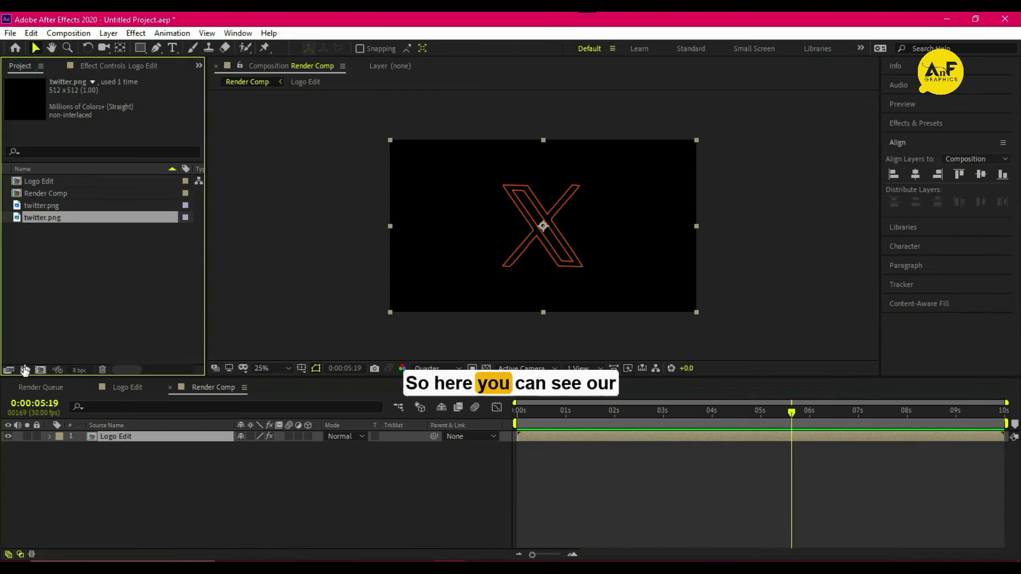
# Create a 1920×1080 'Glass Comp' composition containing the Logo Edit composition.
pyautogui.click(40, 370)
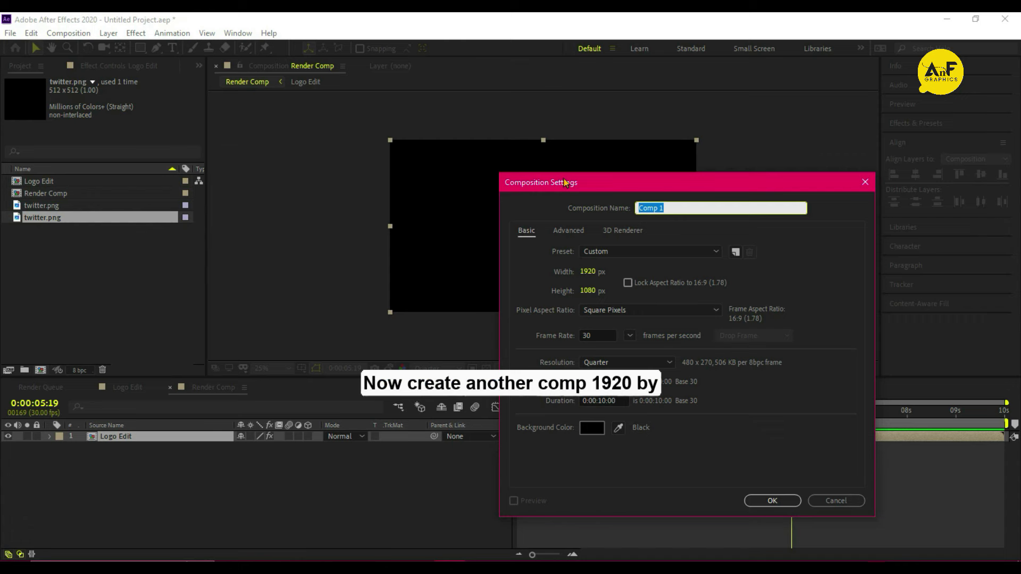
pyautogui.write('Glass')
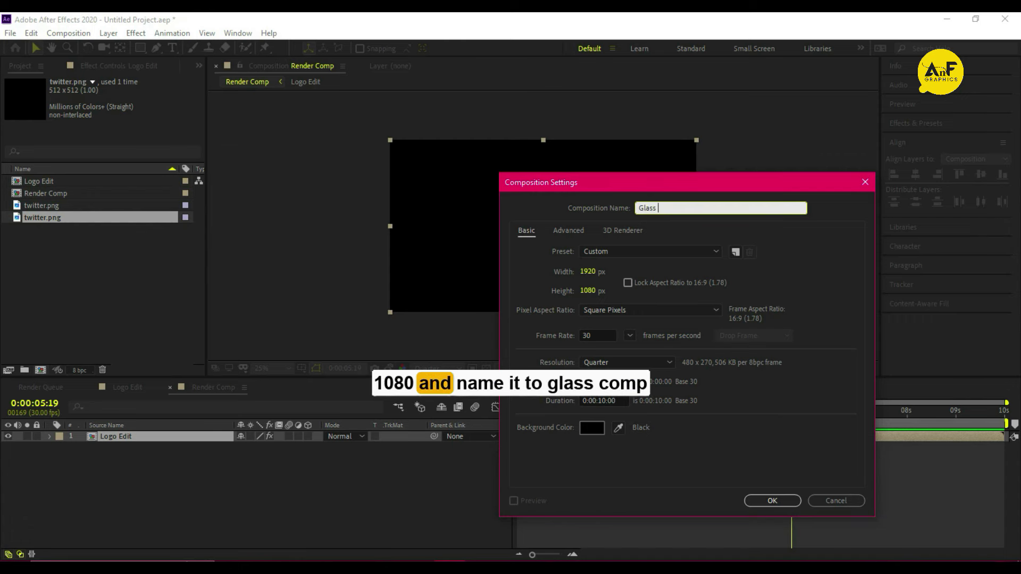
pyautogui.write(' Comp')
pyautogui.press('Return')
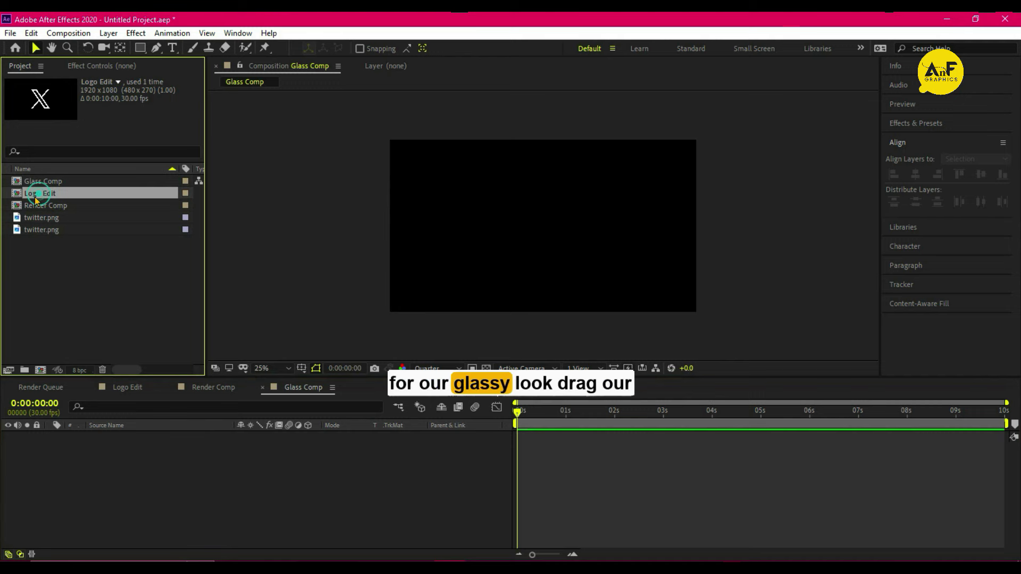
pyautogui.moveTo(38, 193); pyautogui.dragTo(91, 453)
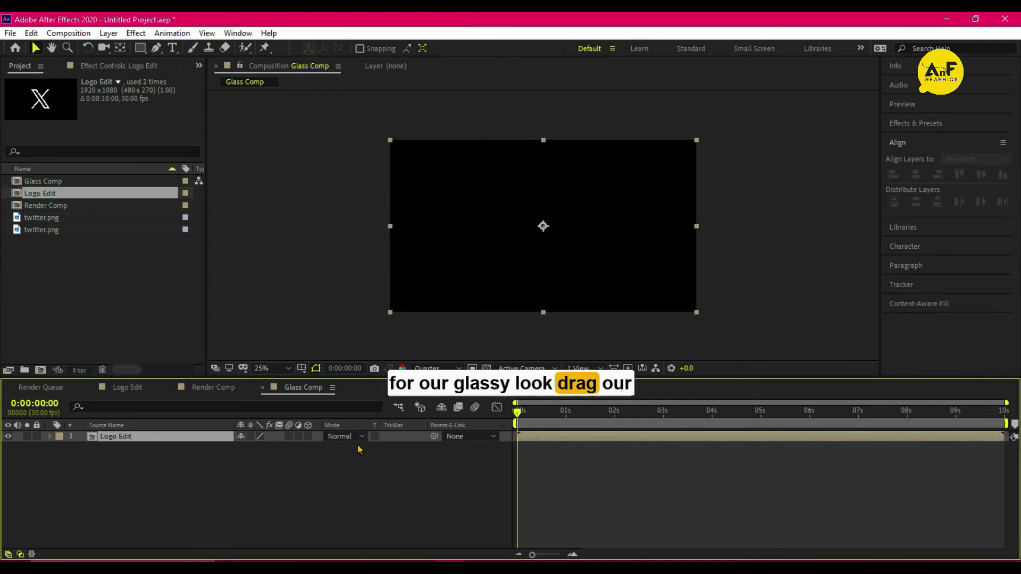
# Add a new pale yellow solid layer above Logo Edit in Glass Comp.
pyautogui.rightClick(271, 284)
pyautogui.click(466, 323)
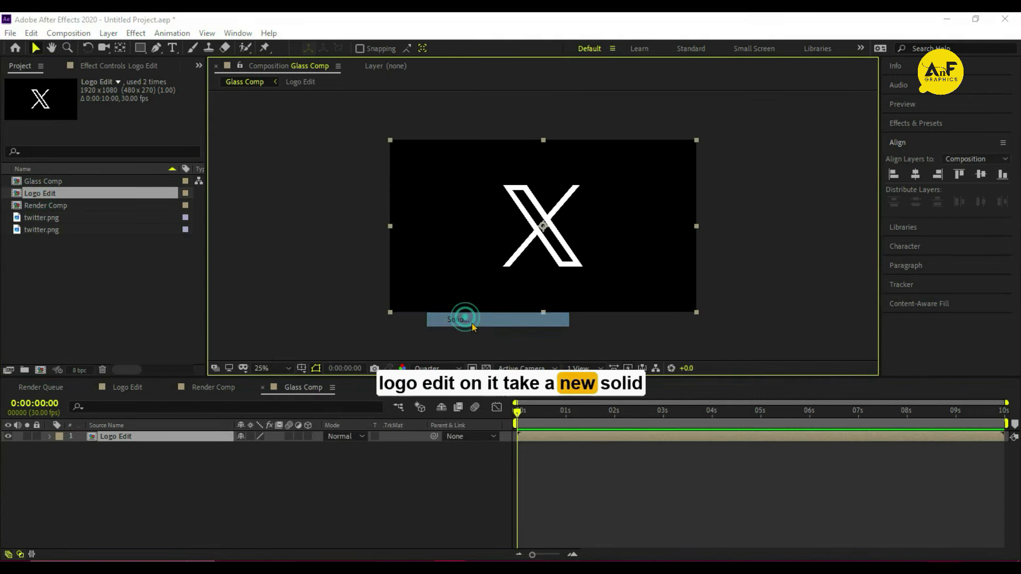
pyautogui.click(749, 351)
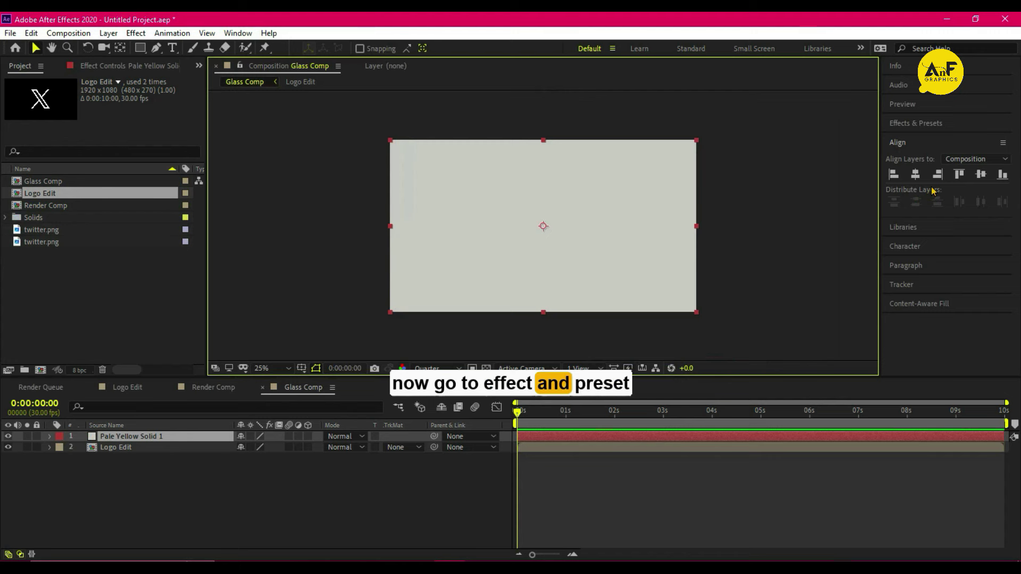
pyautogui.click(924, 124)
pyautogui.click(925, 140)
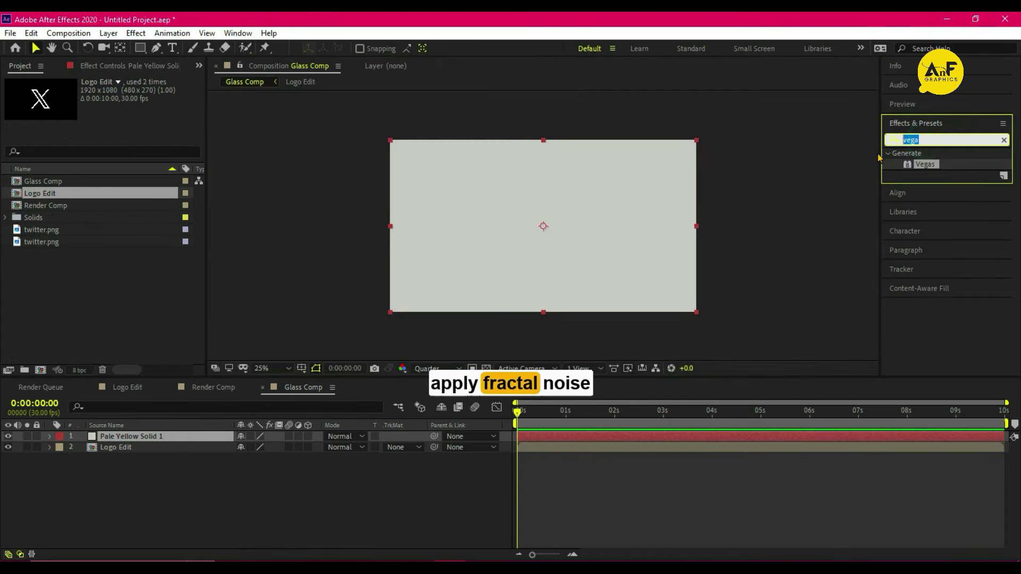
pyautogui.write('fract')
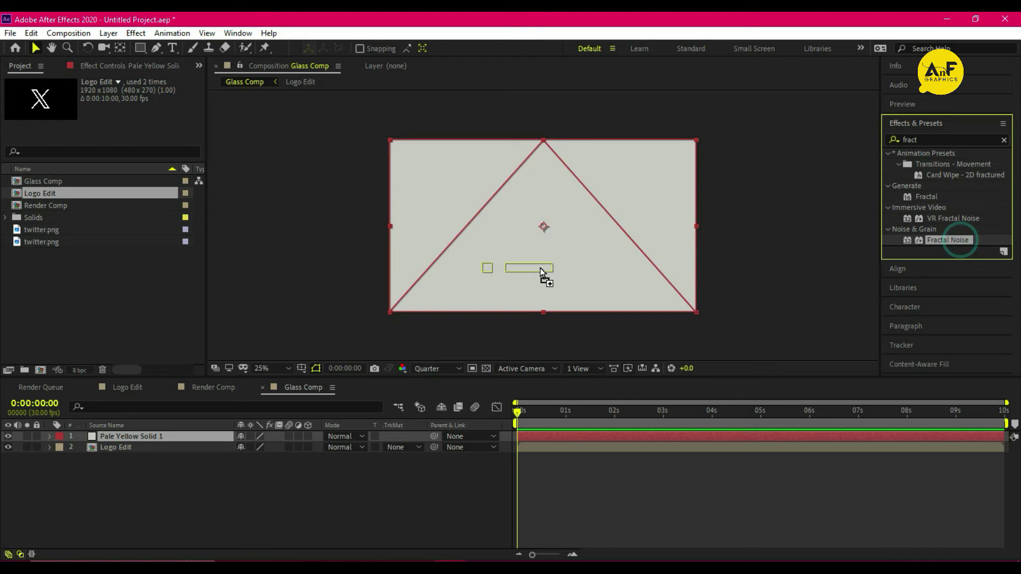
# Apply Fractal Noise to the solid with contrast 185 and brightness -40.
pyautogui.moveTo(948, 240); pyautogui.dragTo(549, 271)
pyautogui.click(124, 136)
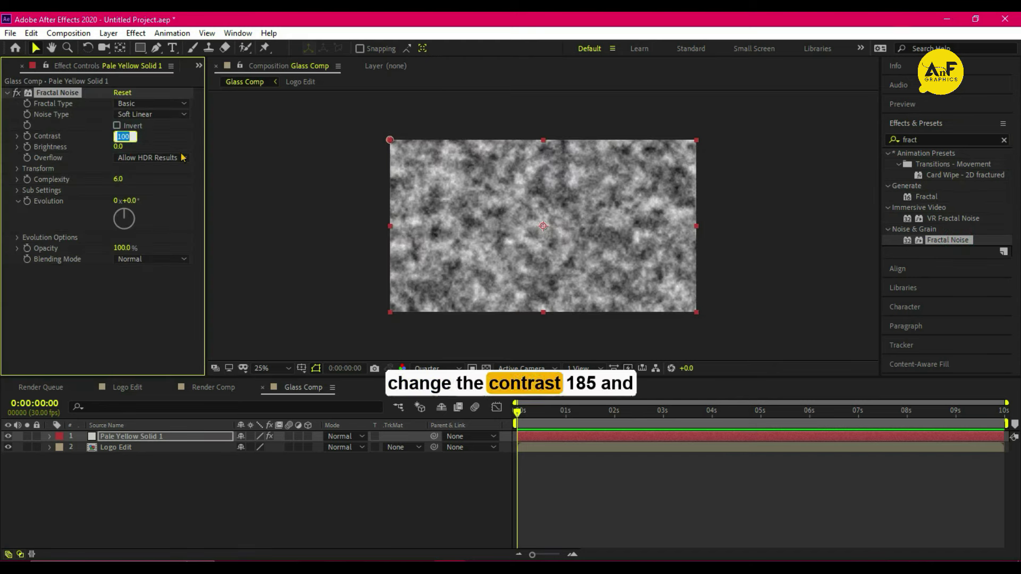
pyautogui.write('185')
pyautogui.press('Return')
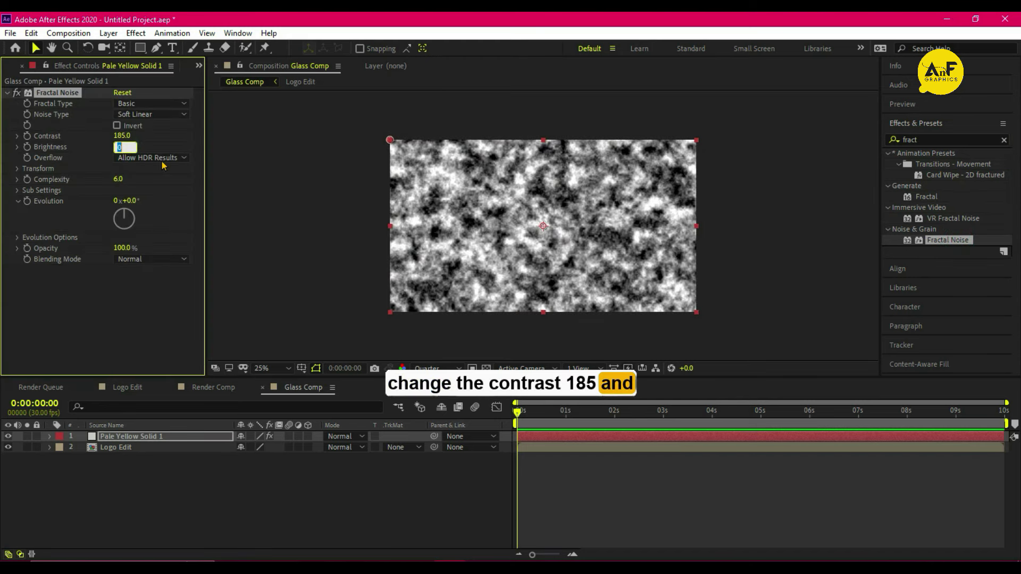
pyautogui.write('-40')
pyautogui.press('Return')
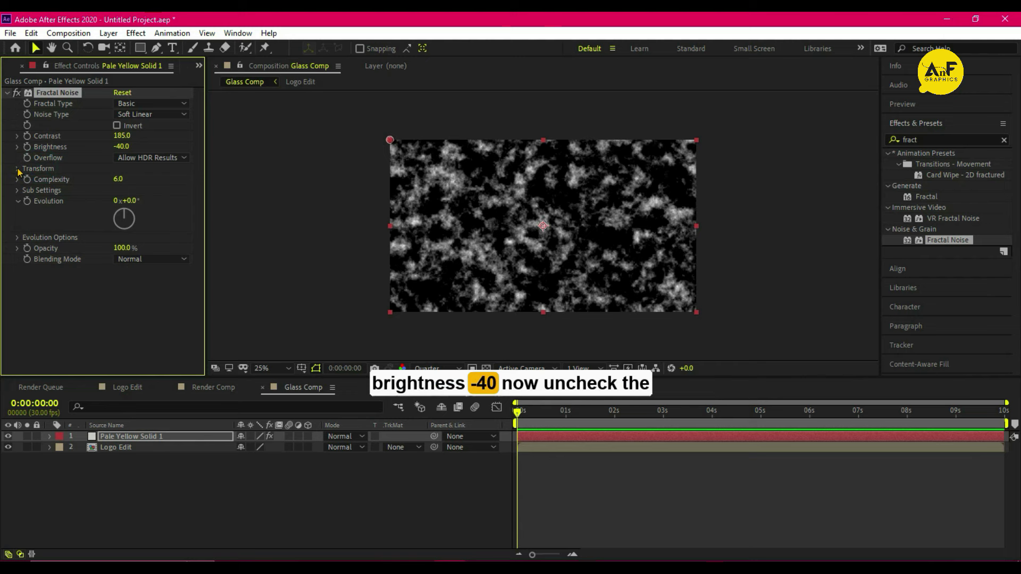
# Turn off uniform scaling and set noise scale width 400, complexity 1, turbulence offset 994.
pyautogui.click(17, 168)
pyautogui.click(117, 191)
pyautogui.write('4')
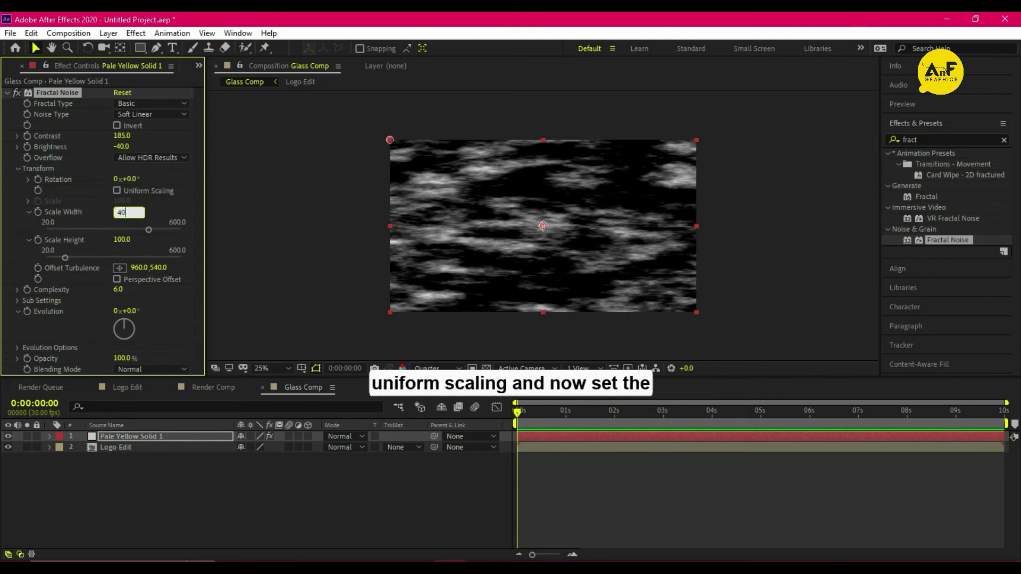
pyautogui.write('0')
pyautogui.press('Return')
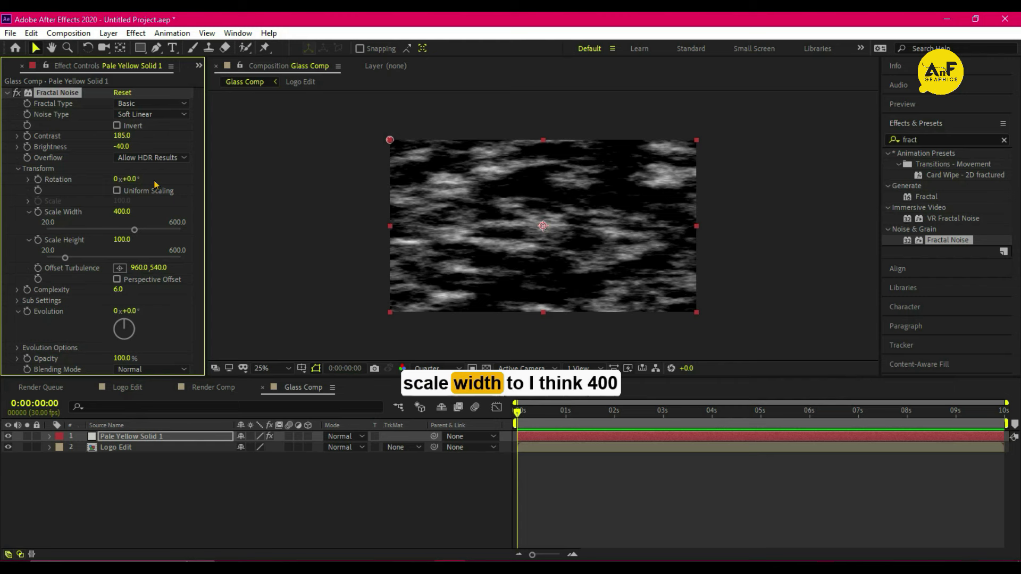
pyautogui.click(120, 289)
pyautogui.write('1')
pyautogui.press('Return')
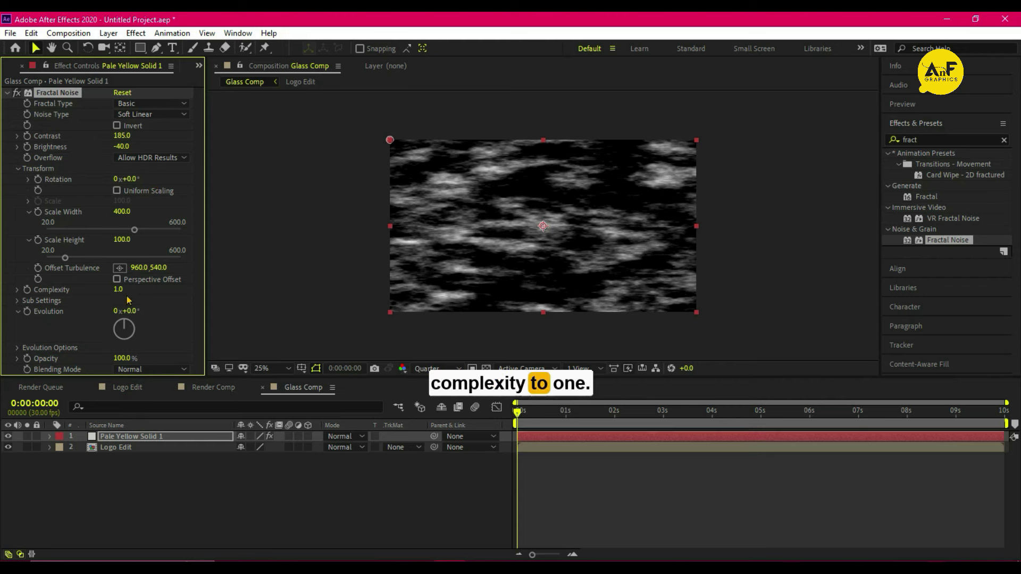
pyautogui.moveTo(134, 268); pyautogui.dragTo(162, 267)
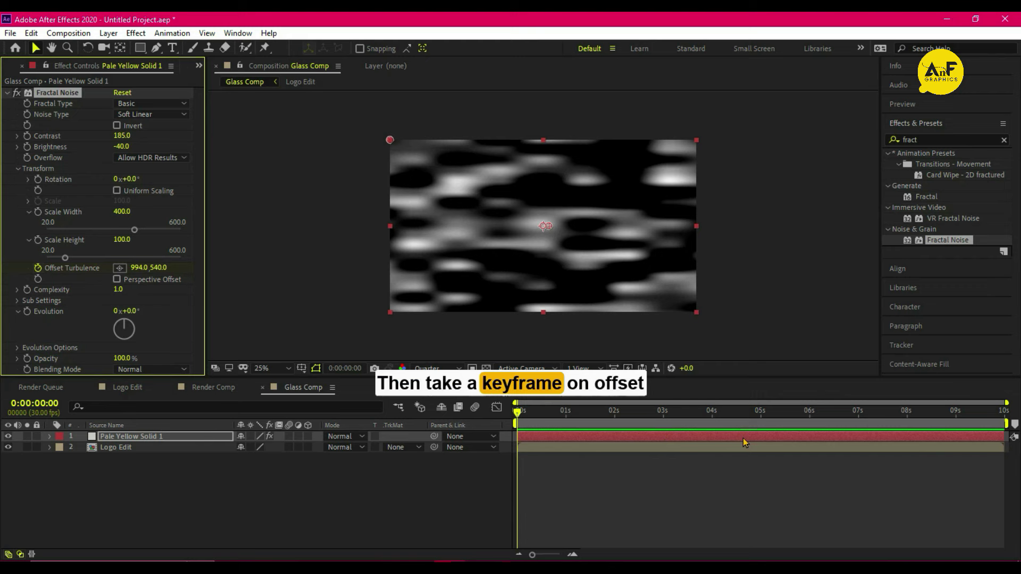
# Keyframe the turbulence offset from 994 to about 3058 by the comp's end, then preview playback.
pyautogui.click(1003, 414)
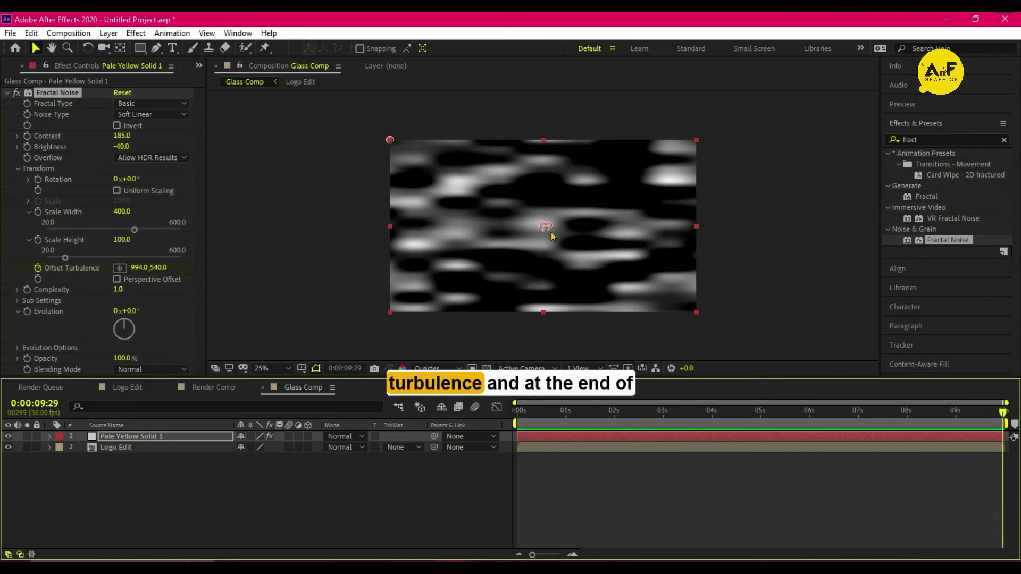
pyautogui.moveTo(548, 228); pyautogui.dragTo(876, 227)
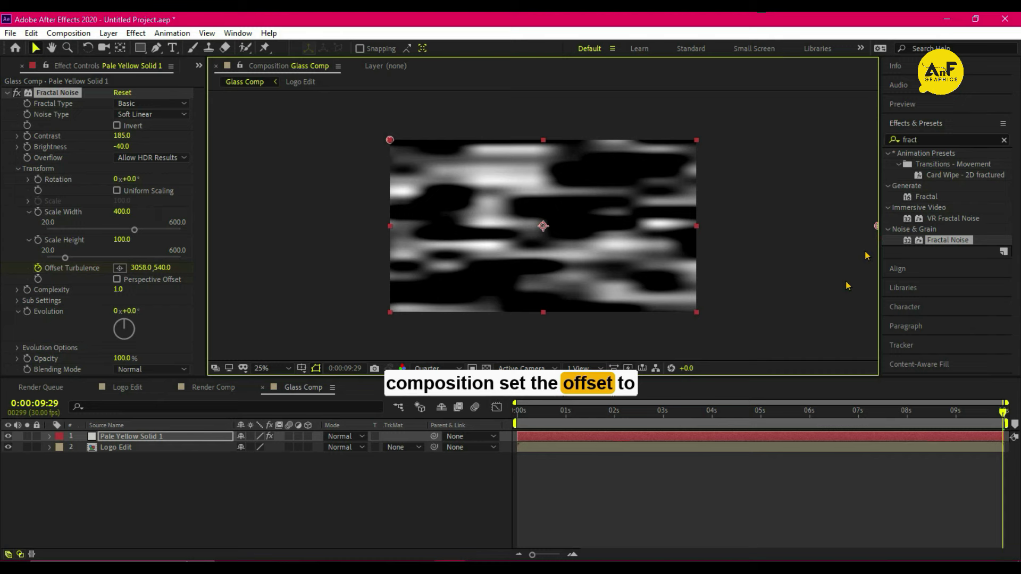
pyautogui.click(474, 511)
pyautogui.press('Home')
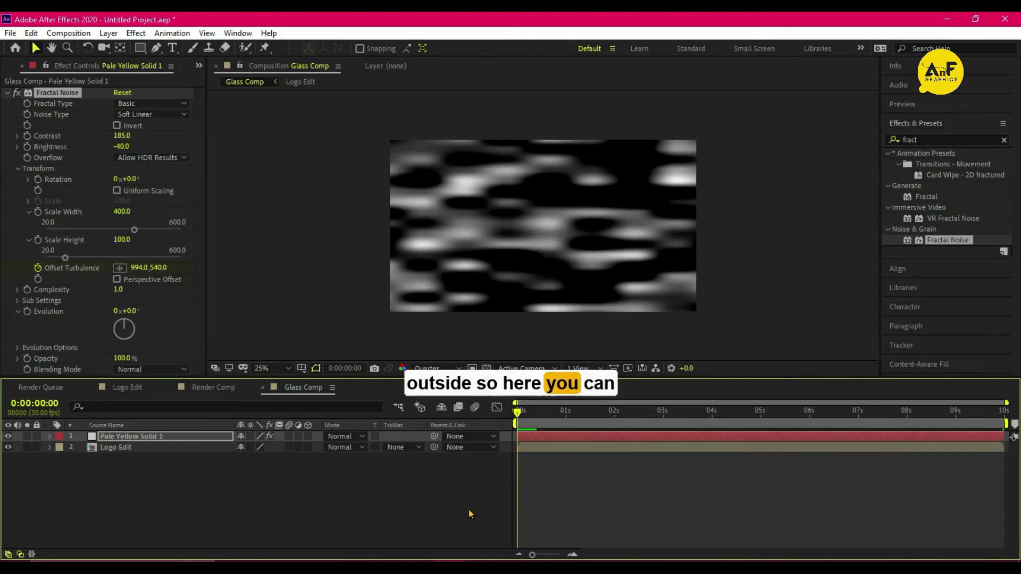
pyautogui.press('space')
pyautogui.click(199, 65)
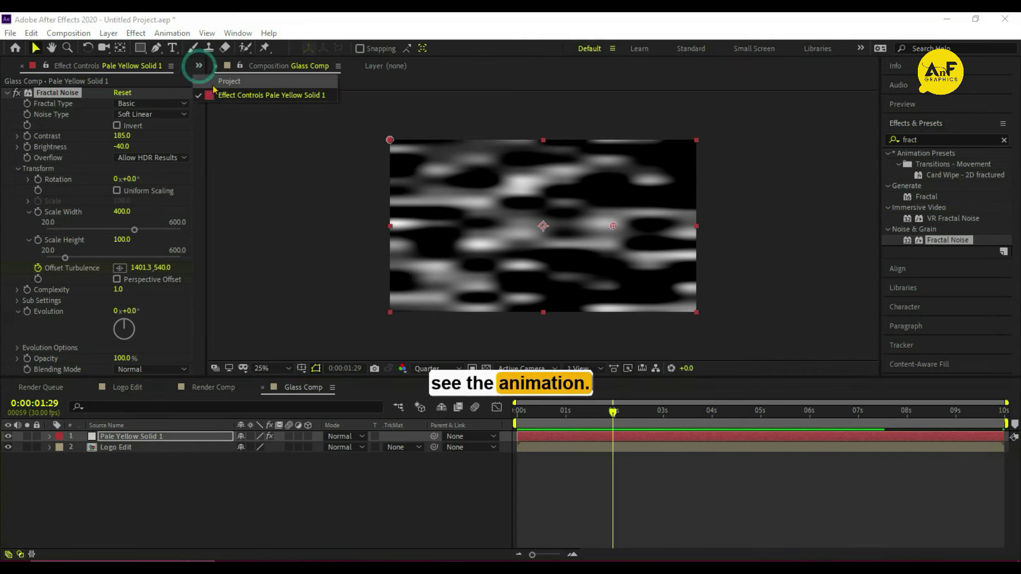
pyautogui.click(217, 81)
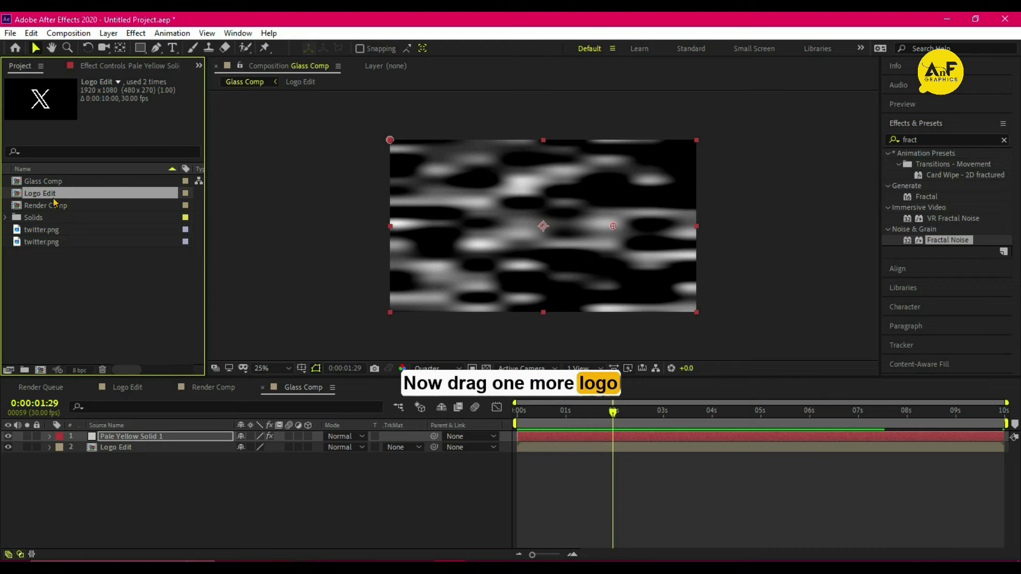
# Add a second Logo Edit on top and set Pale Yellow Solid 1's track matte to Alpha Matte 'Logo Edit'.
pyautogui.moveTo(48, 194); pyautogui.dragTo(119, 437)
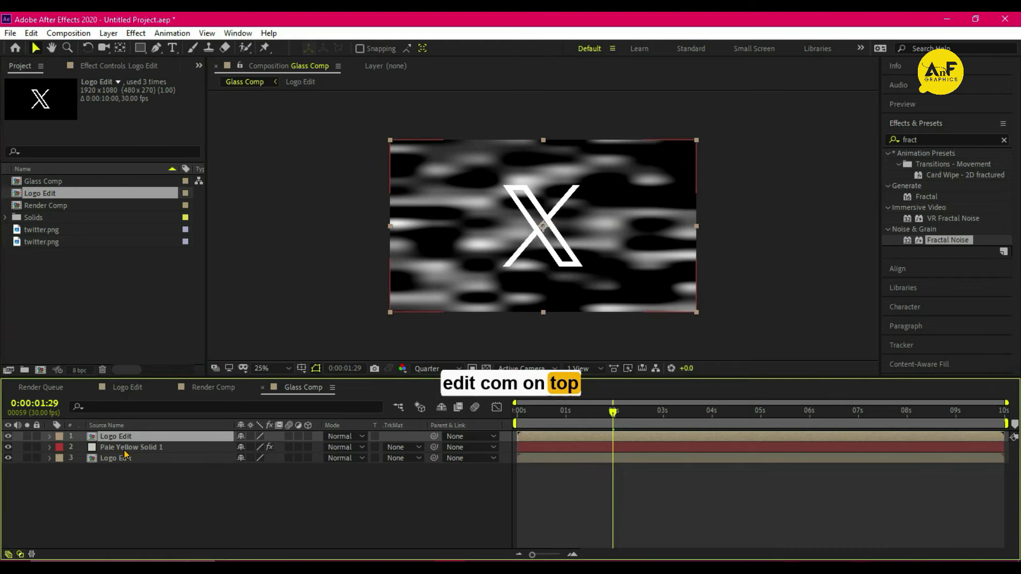
pyautogui.click(126, 448)
pyautogui.click(412, 448)
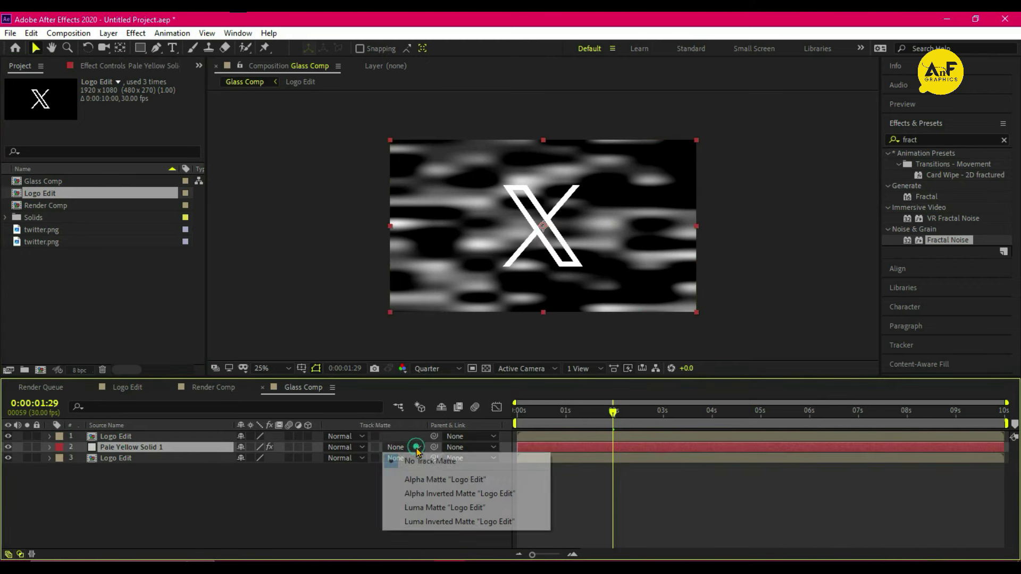
pyautogui.click(431, 486)
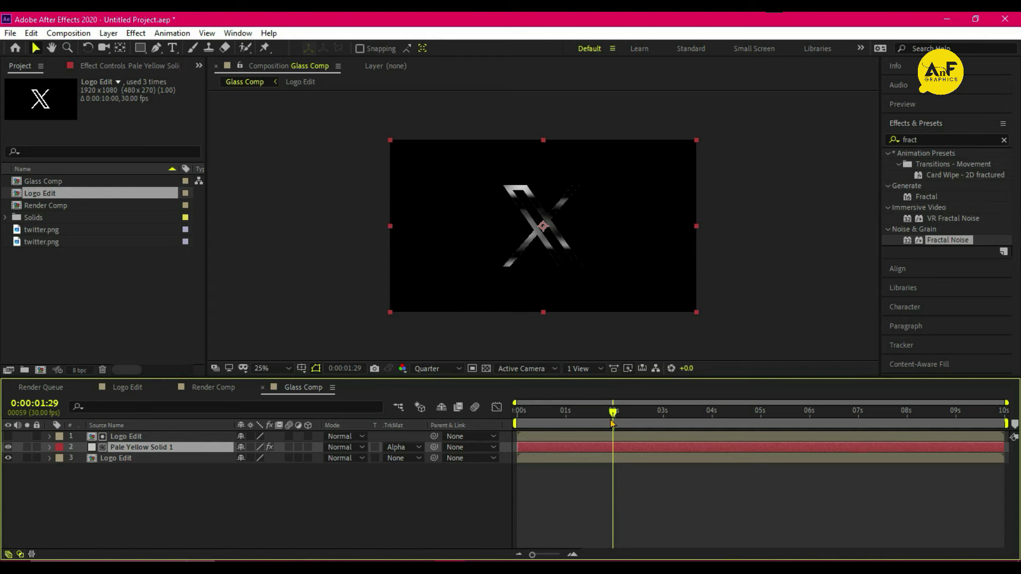
pyautogui.moveTo(613, 412); pyautogui.dragTo(469, 430)
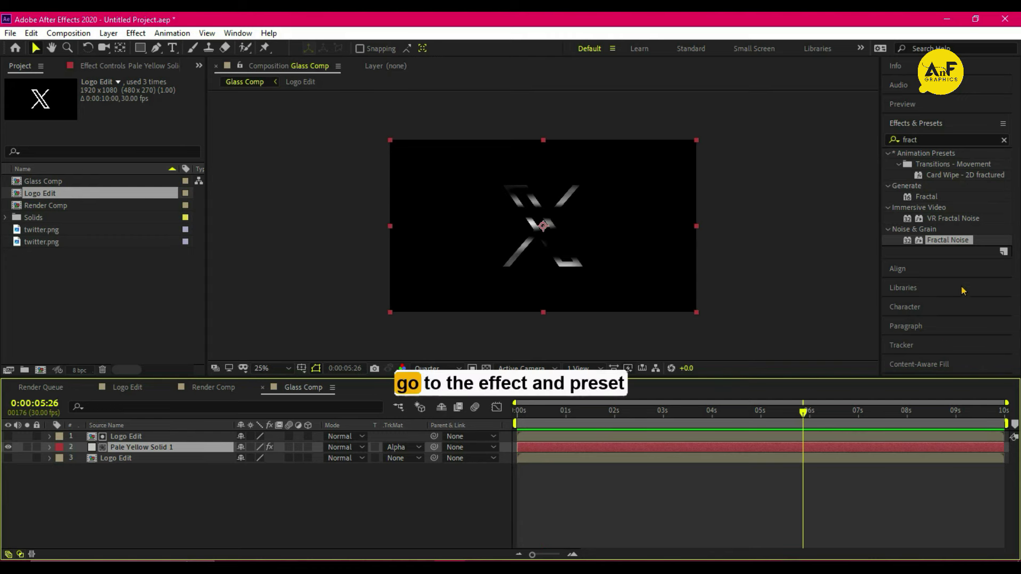
# Apply CC Glass to Pale Yellow Solid 1 and collapse the Fractal Noise settings.
pyautogui.click(920, 139)
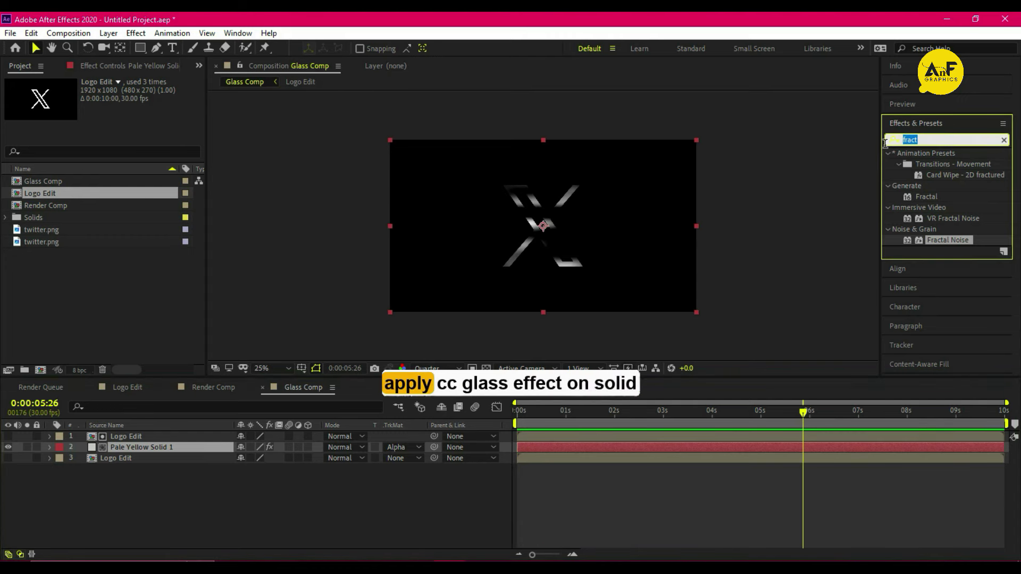
pyautogui.write('cc gl')
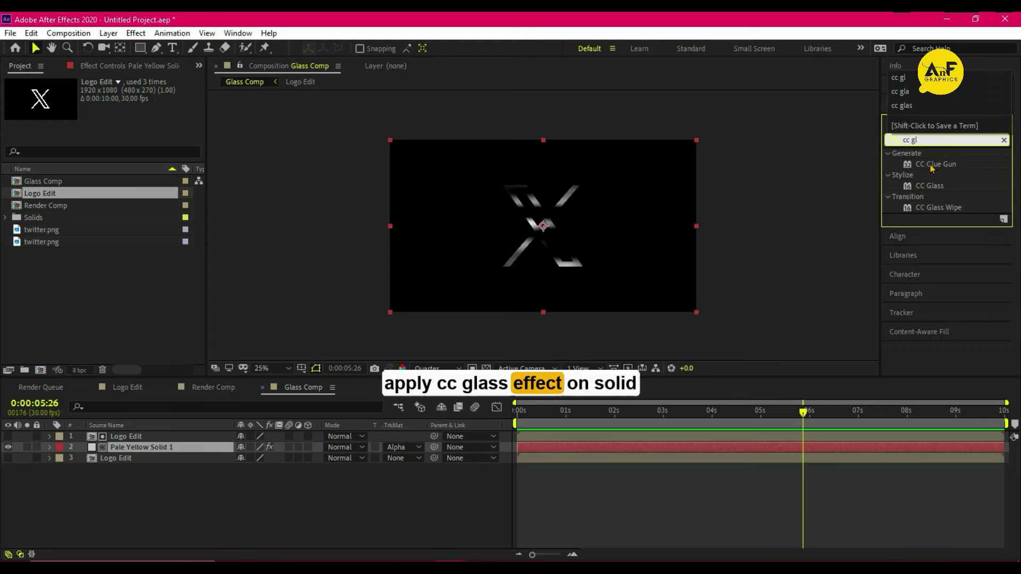
pyautogui.moveTo(930, 185); pyautogui.dragTo(130, 444)
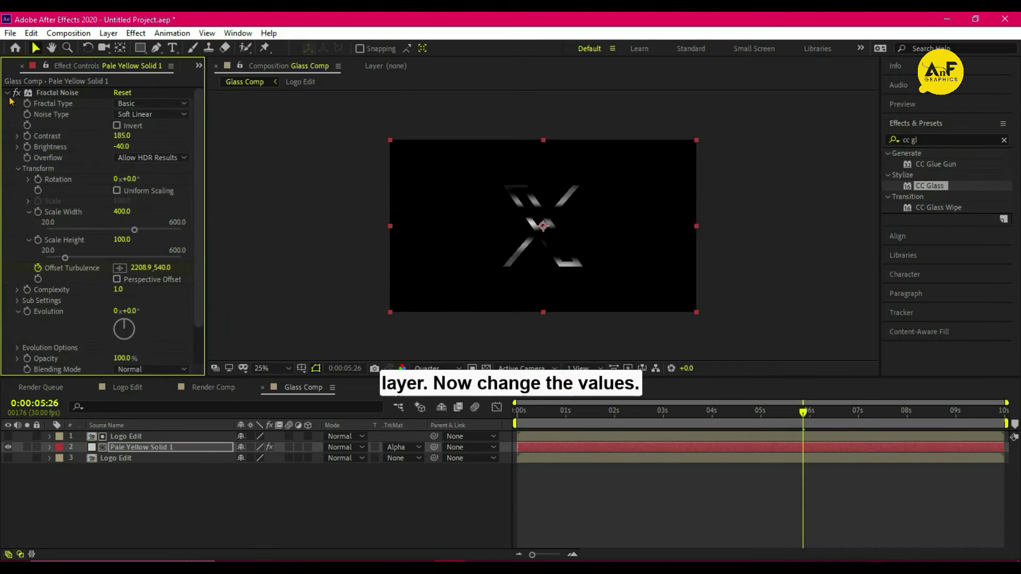
pyautogui.click(8, 94)
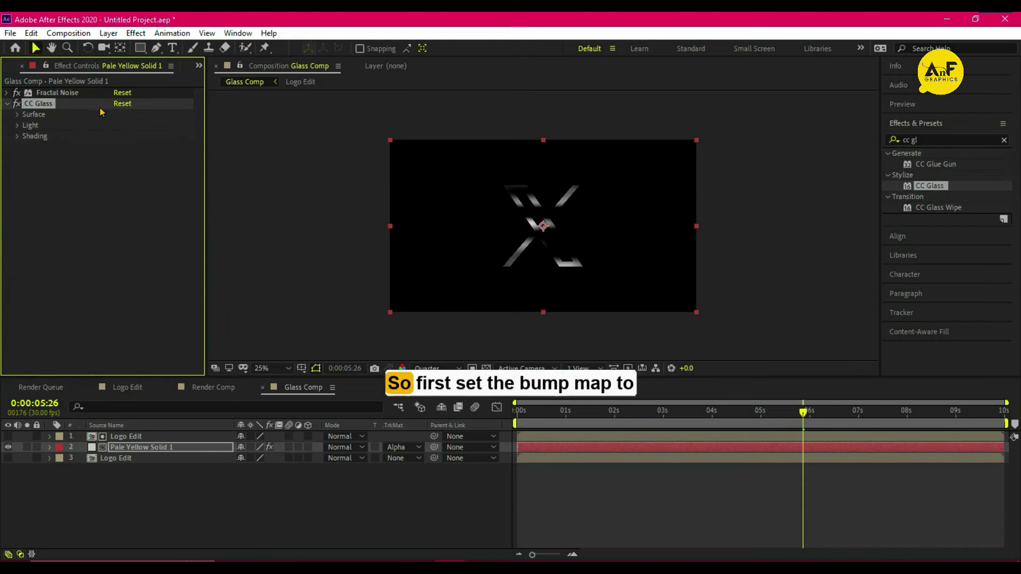
# Set CC Glass bump map to Logo Edit, softness 50, height 50, displacement -100.
pyautogui.click(17, 115)
pyautogui.click(135, 125)
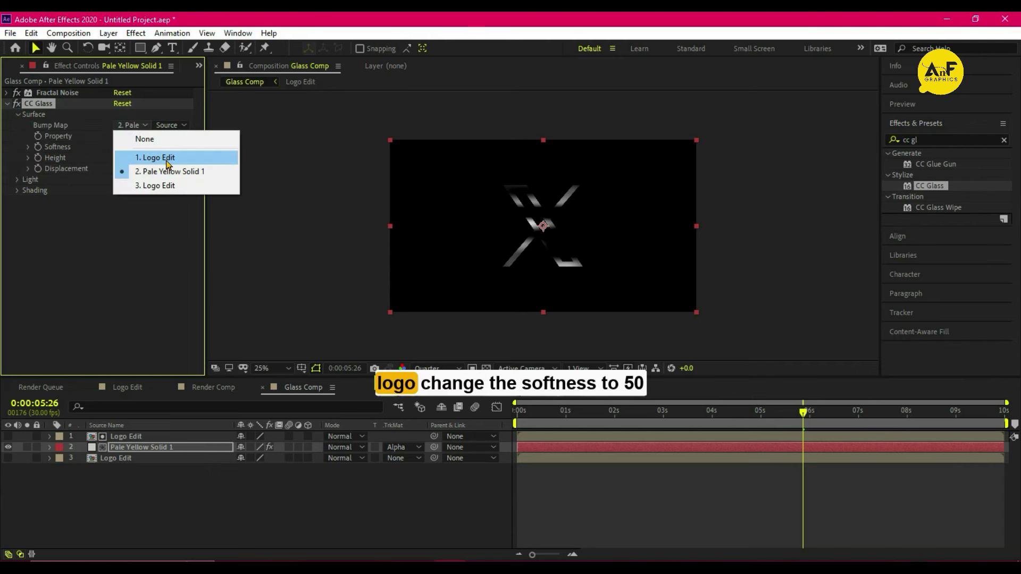
pyautogui.click(167, 158)
pyautogui.click(122, 147)
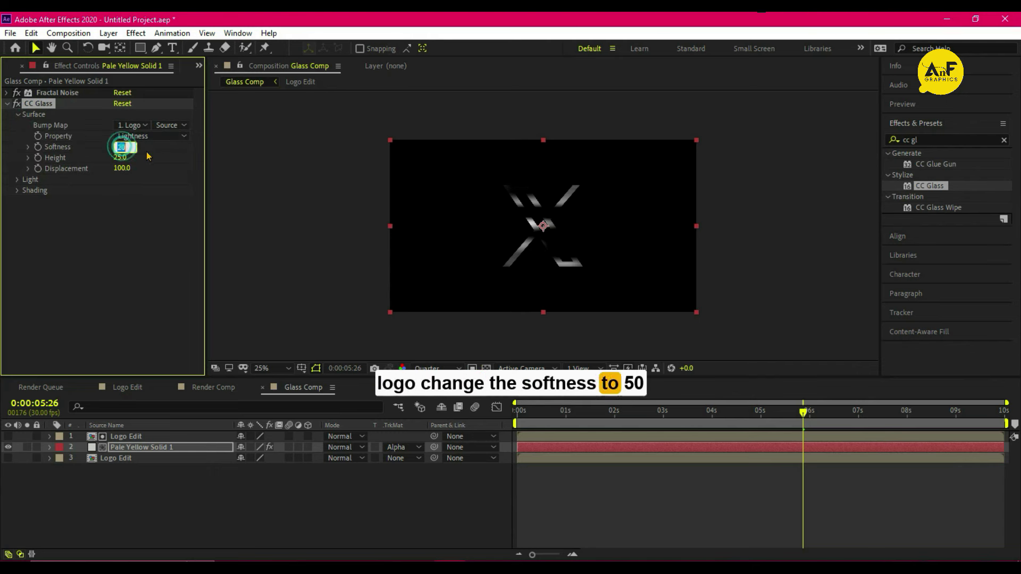
pyautogui.write('50')
pyautogui.press('Return')
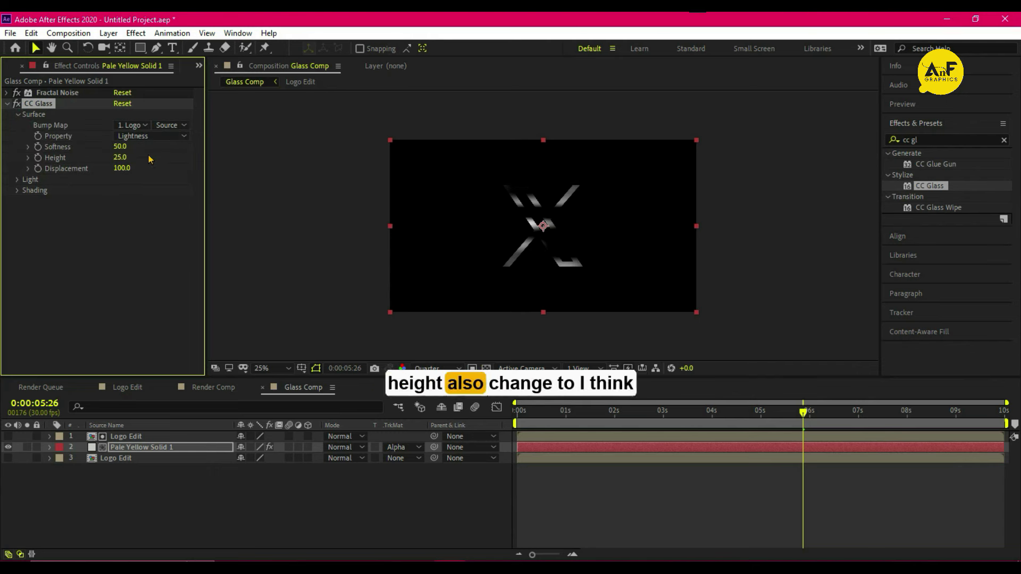
pyautogui.click(120, 157)
pyautogui.write('50')
pyautogui.press('Return')
pyautogui.click(122, 168)
pyautogui.write('-1')
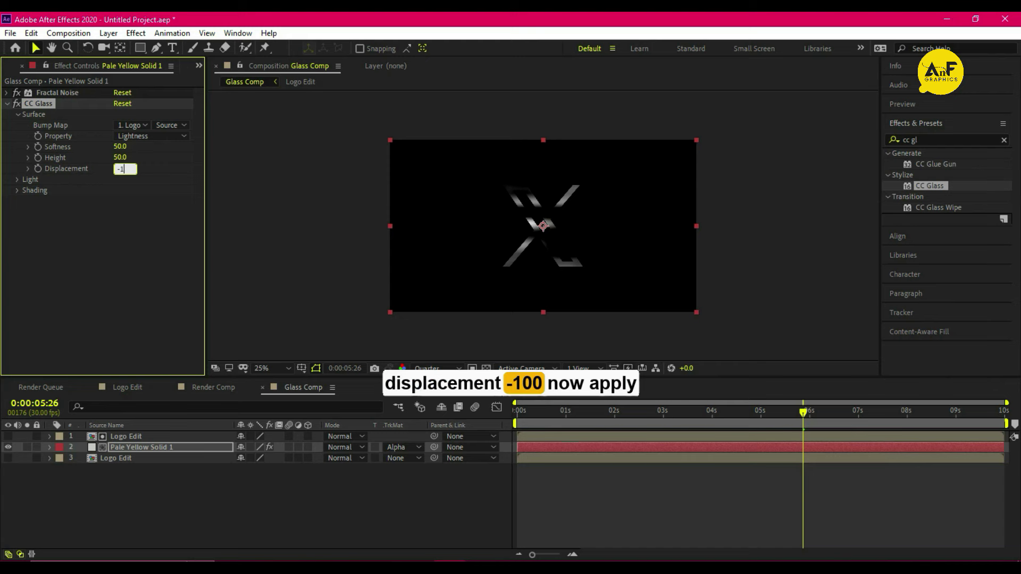
pyautogui.hotkey('ctrl', '`')
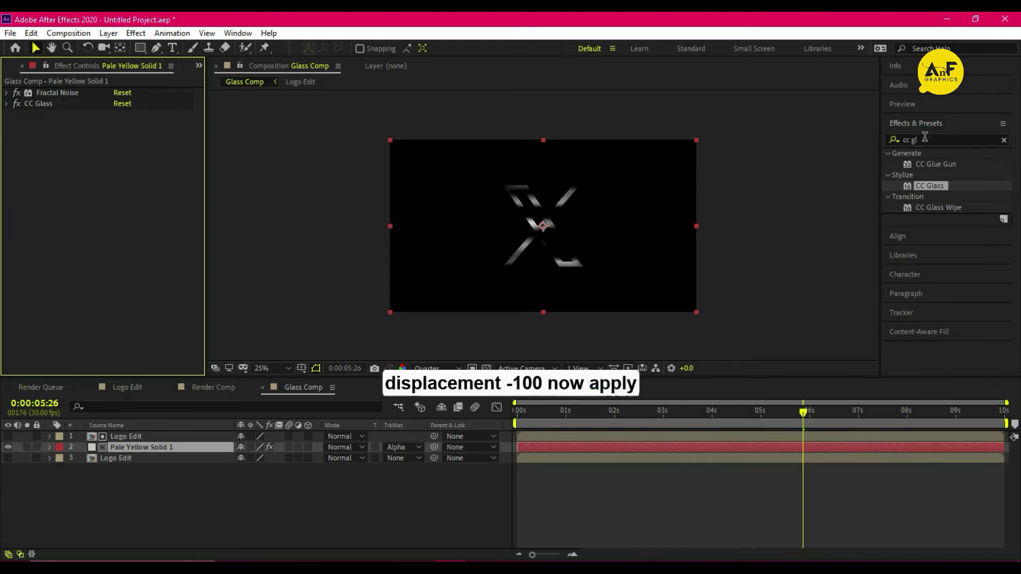
# Apply CC Blobbylize to Pale Yellow Solid 1, with Logo Edit as blob layer using its alpha.
pyautogui.click(892, 140)
pyautogui.write('cc blo')
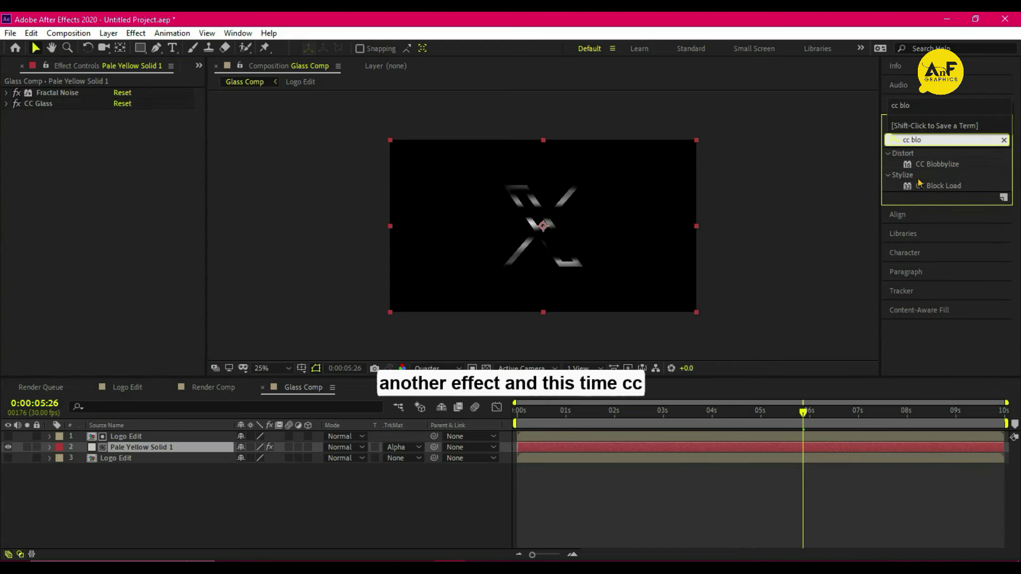
pyautogui.moveTo(935, 168); pyautogui.dragTo(170, 447)
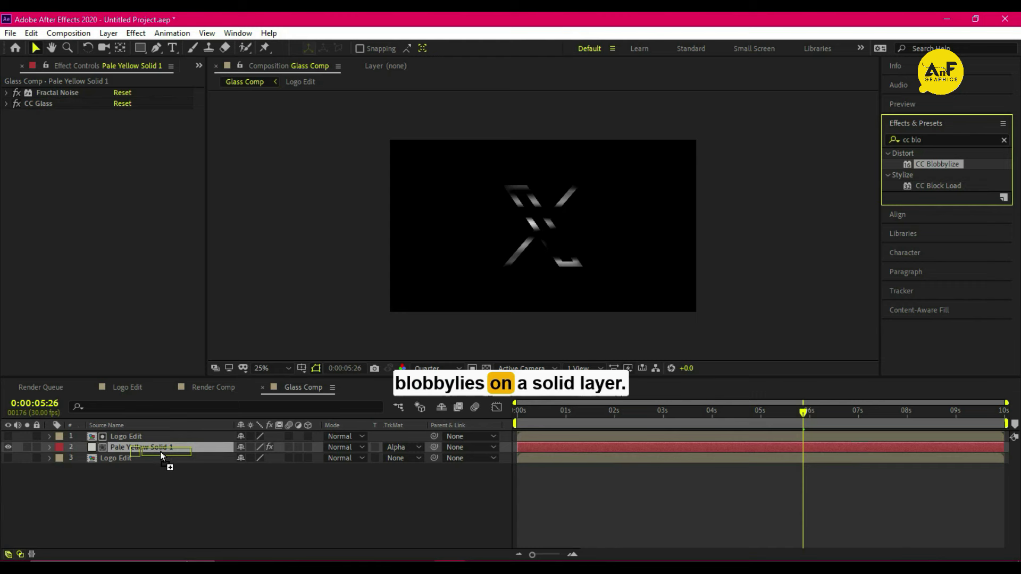
pyautogui.click(18, 126)
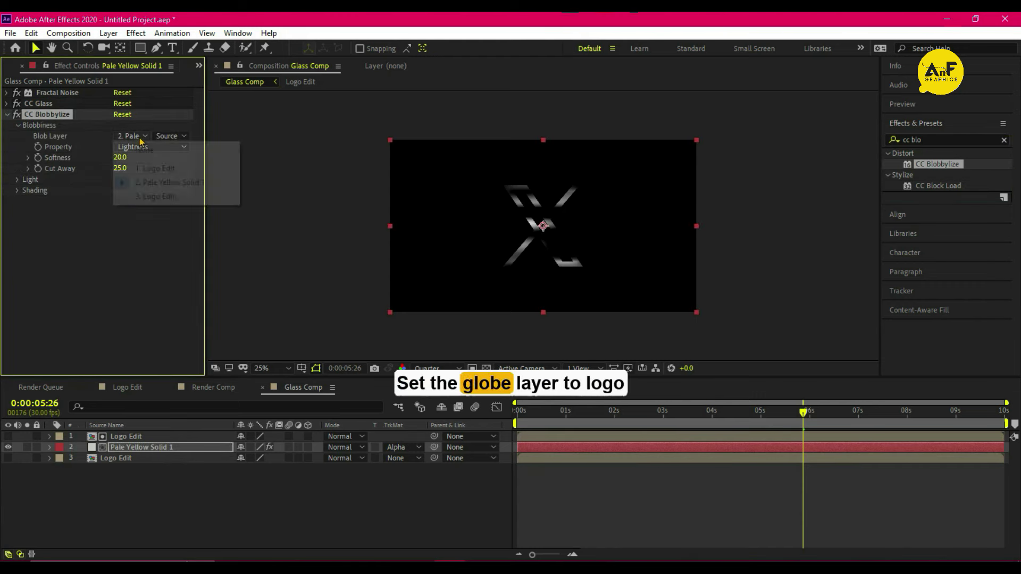
pyautogui.click(152, 168)
pyautogui.click(134, 147)
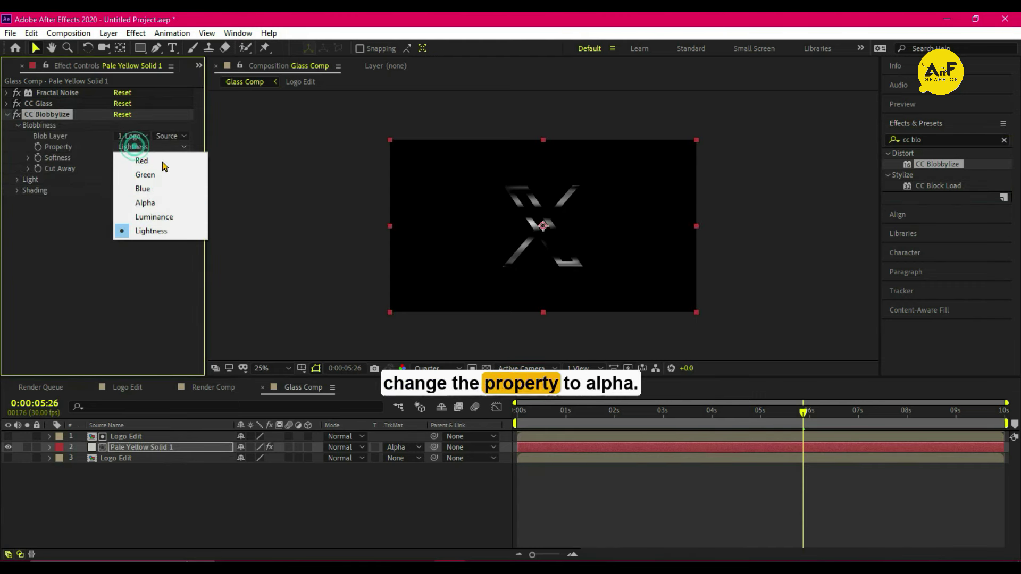
pyautogui.click(152, 203)
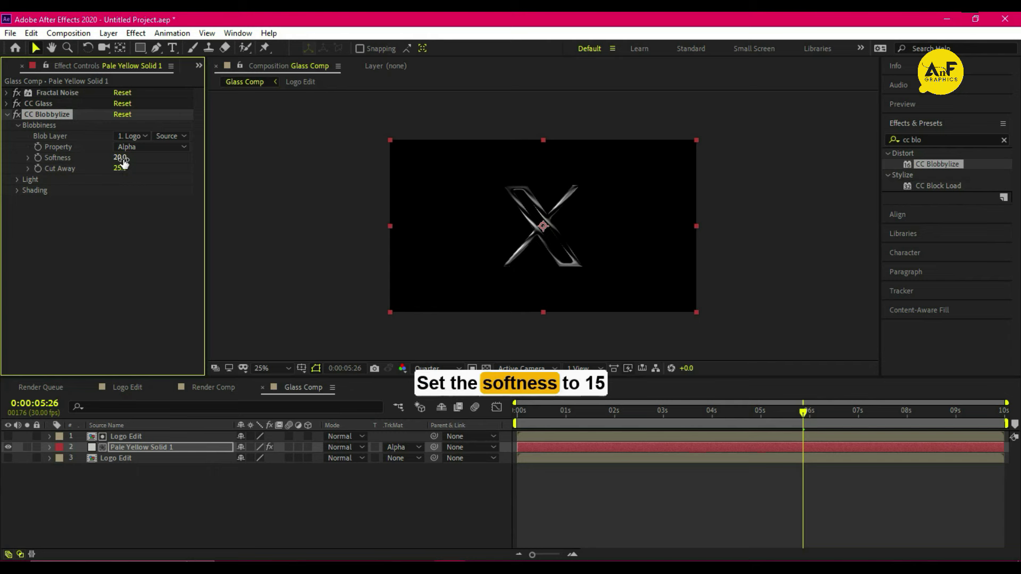
# Set Blobbylize softness 15, cut away 60, light height 100 and light direction -45.
pyautogui.click(119, 157)
pyautogui.write('5')
pyautogui.click(120, 168)
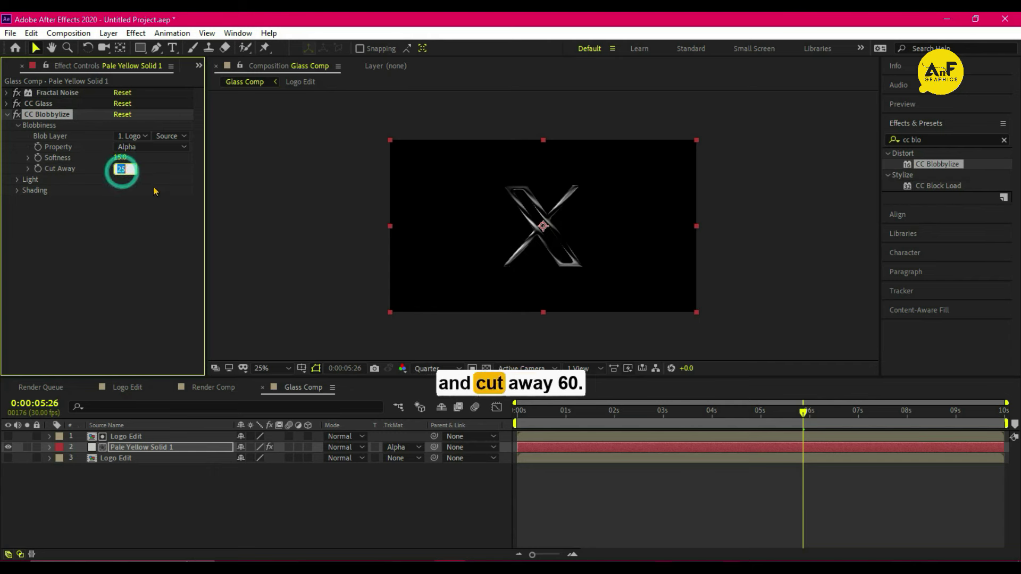
pyautogui.write('60')
pyautogui.click(18, 180)
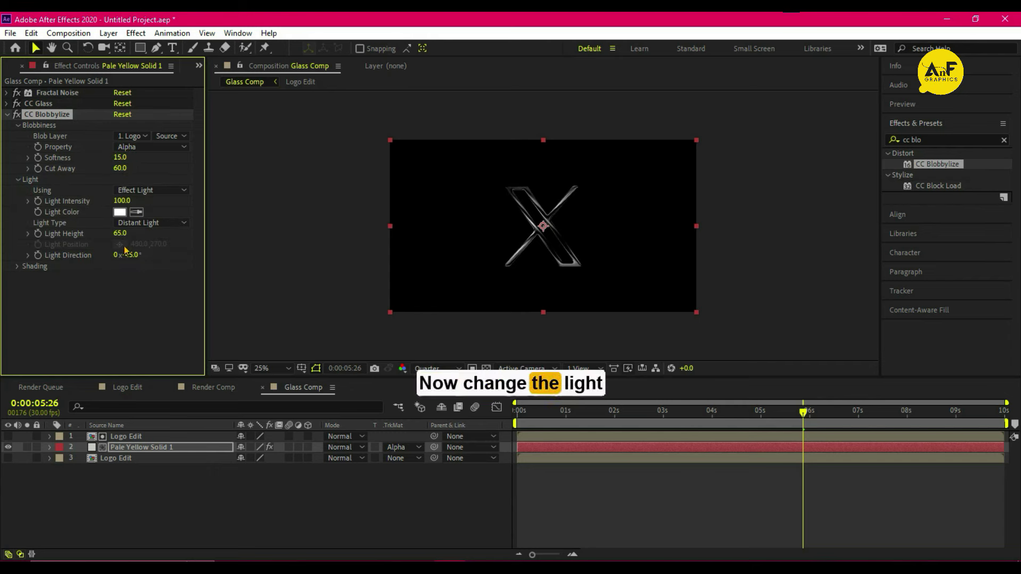
pyautogui.click(120, 234)
pyautogui.write('100')
pyautogui.click(128, 255)
pyautogui.write('-45')
pyautogui.press('Return')
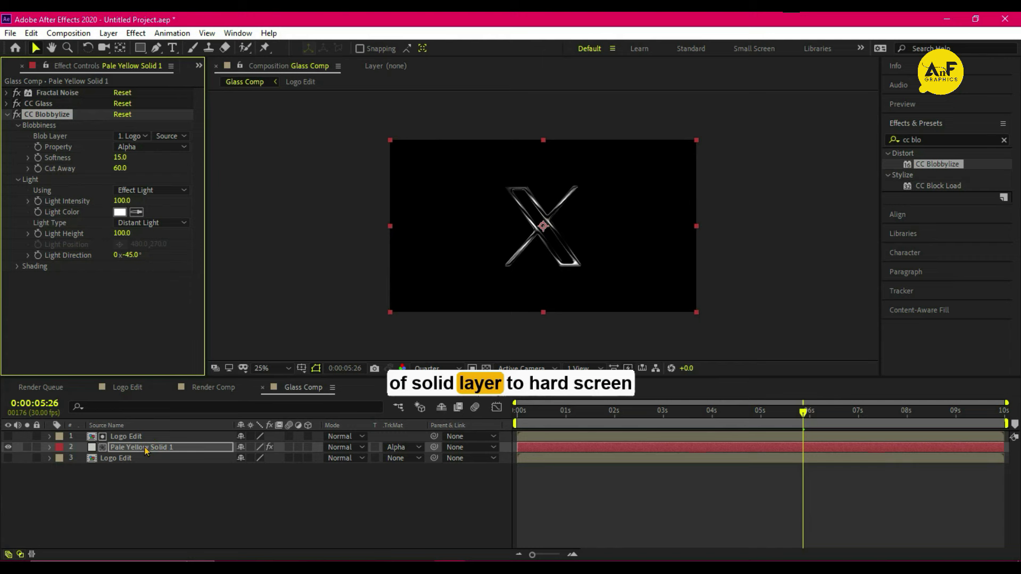
# Change Pale Yellow Solid 1's blending mode from its Mode dropdown to Hard Light.
pyautogui.click(142, 447)
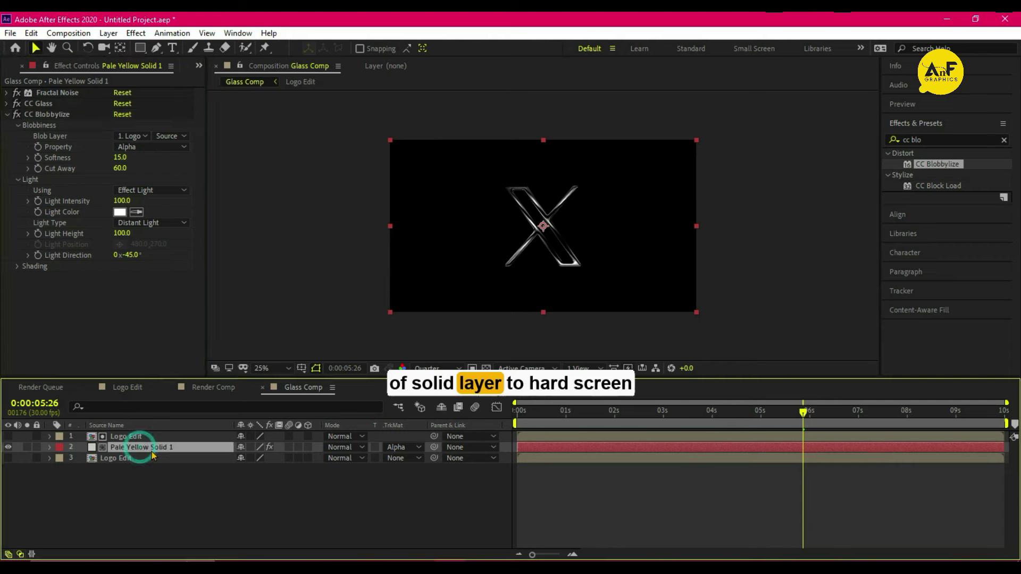
pyautogui.click(353, 449)
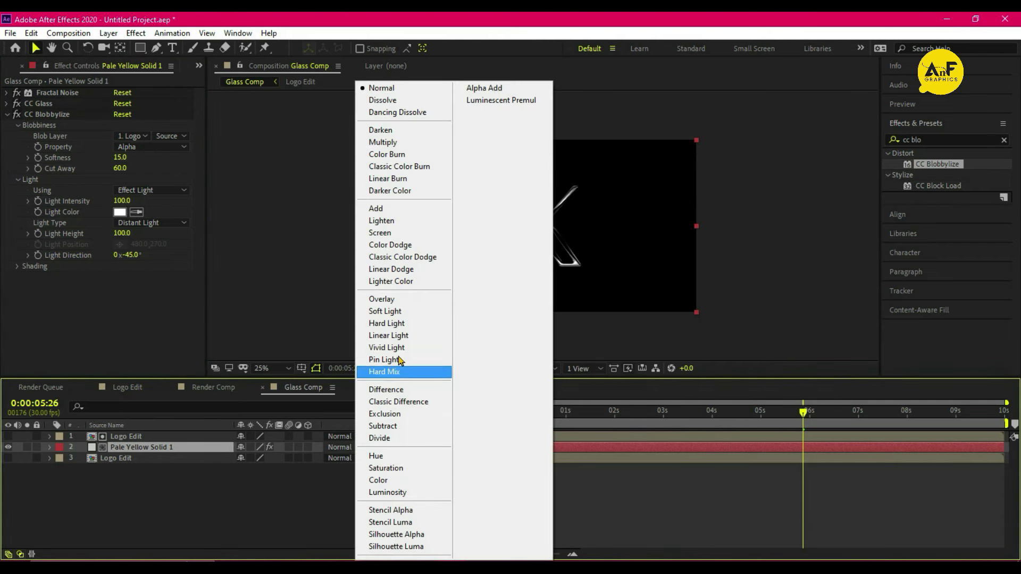
pyautogui.click(402, 325)
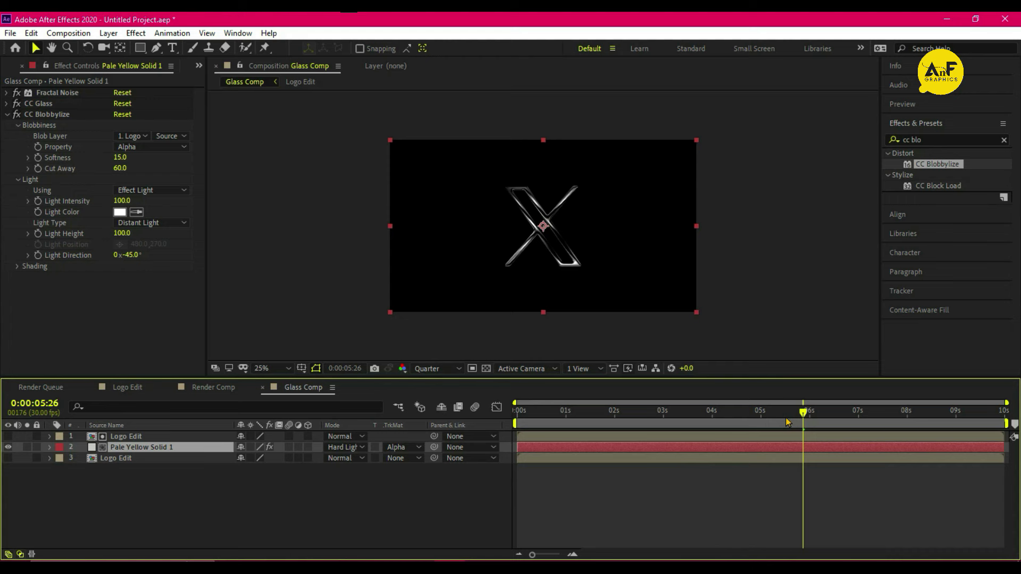
pyautogui.click(932, 140)
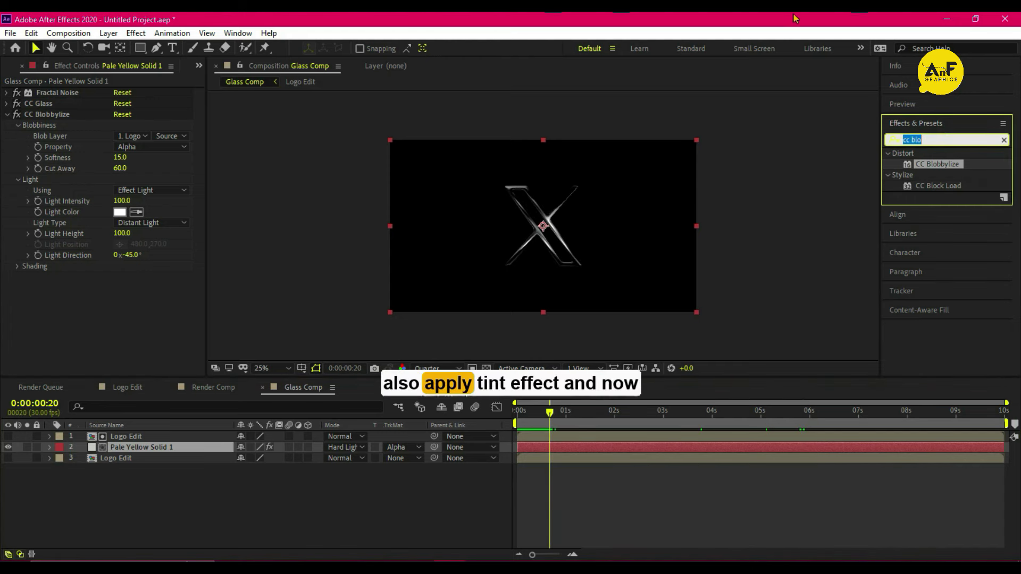
pyautogui.write('tint')
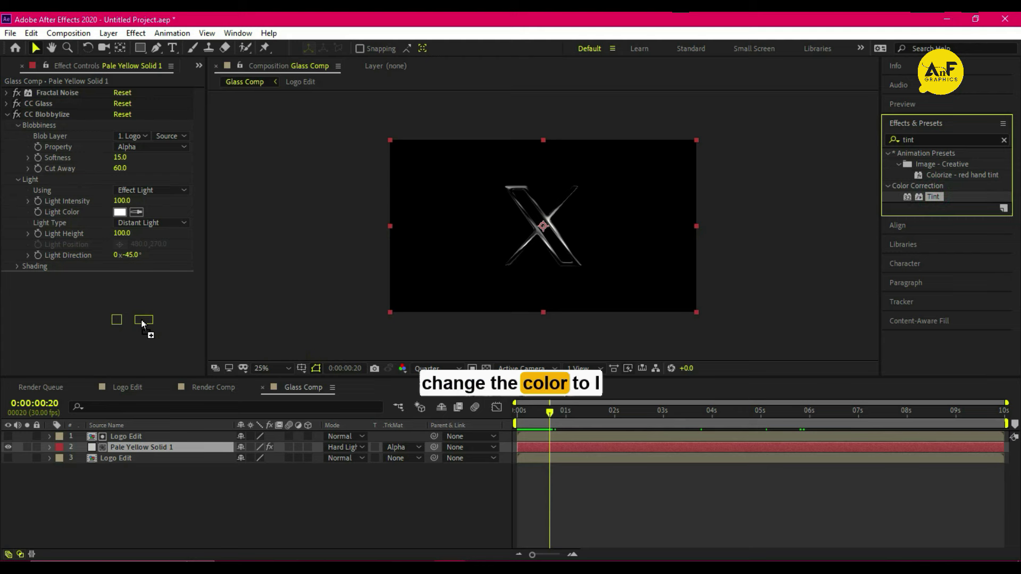
# Apply Tint to Pale Yellow Solid 1, mapping black to dark orange 632E03.
pyautogui.moveTo(934, 197); pyautogui.dragTo(168, 334)
pyautogui.click(120, 288)
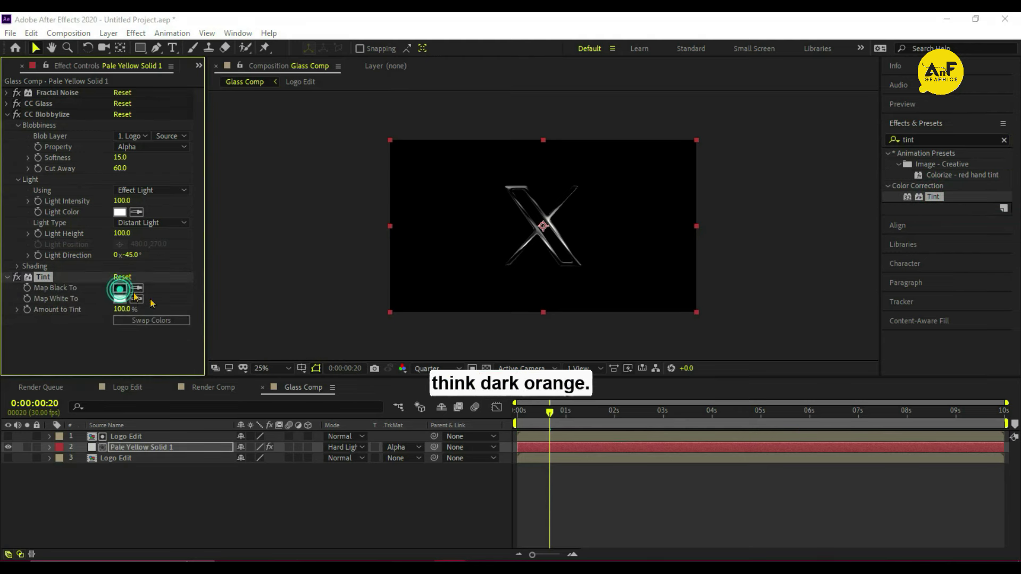
pyautogui.click(767, 476)
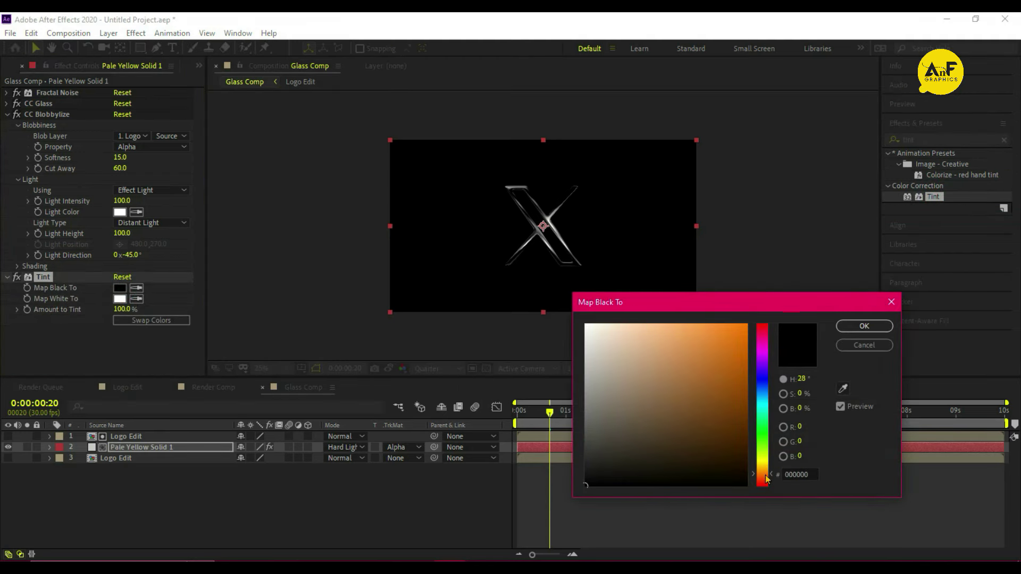
pyautogui.click(734, 356)
pyautogui.moveTo(738, 348); pyautogui.dragTo(742, 419)
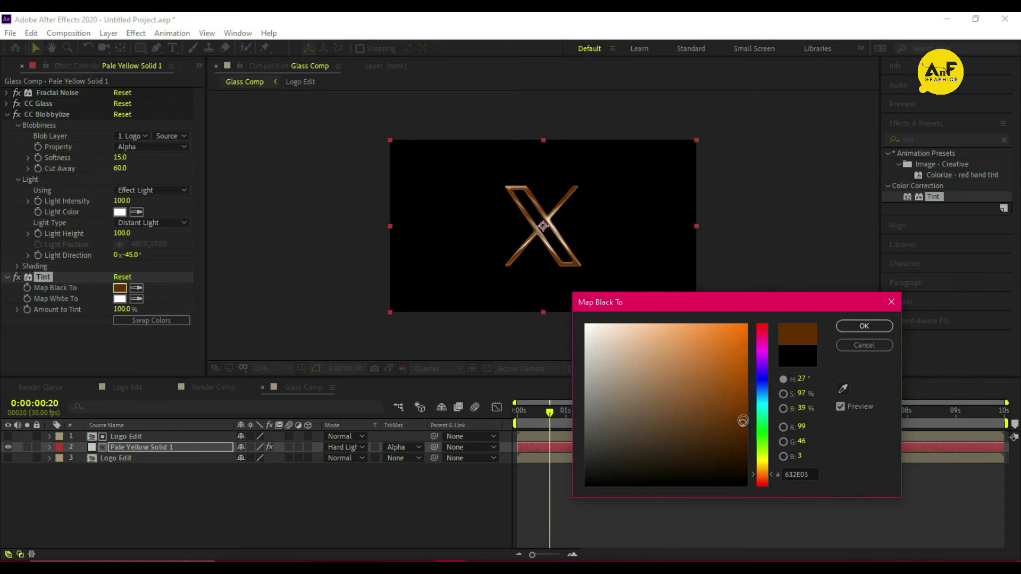
pyautogui.click(856, 328)
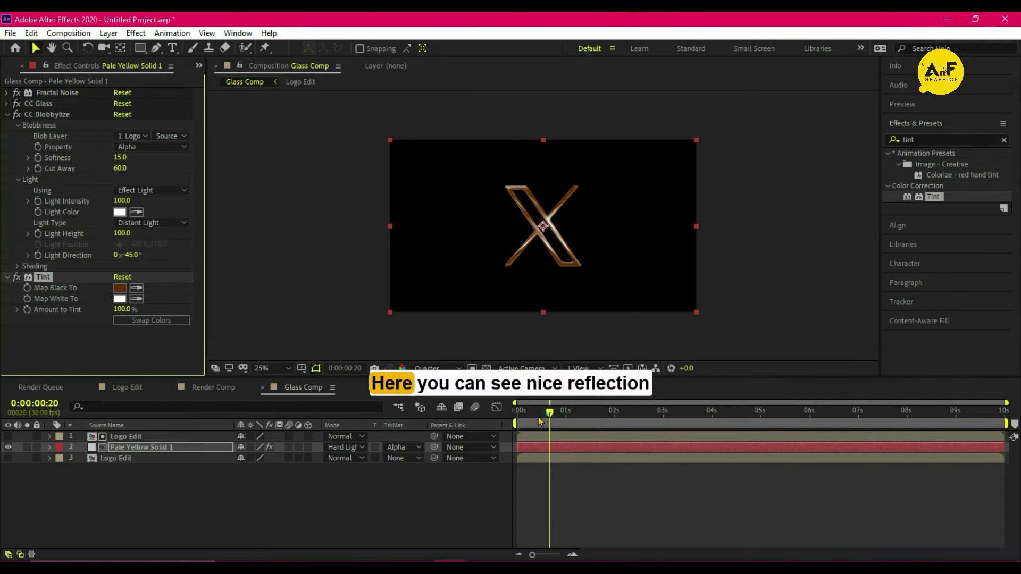
# Preview the bronze glassy X from the start of the composition.
pyautogui.click(469, 419)
pyautogui.press('Home')
pyautogui.press('space')
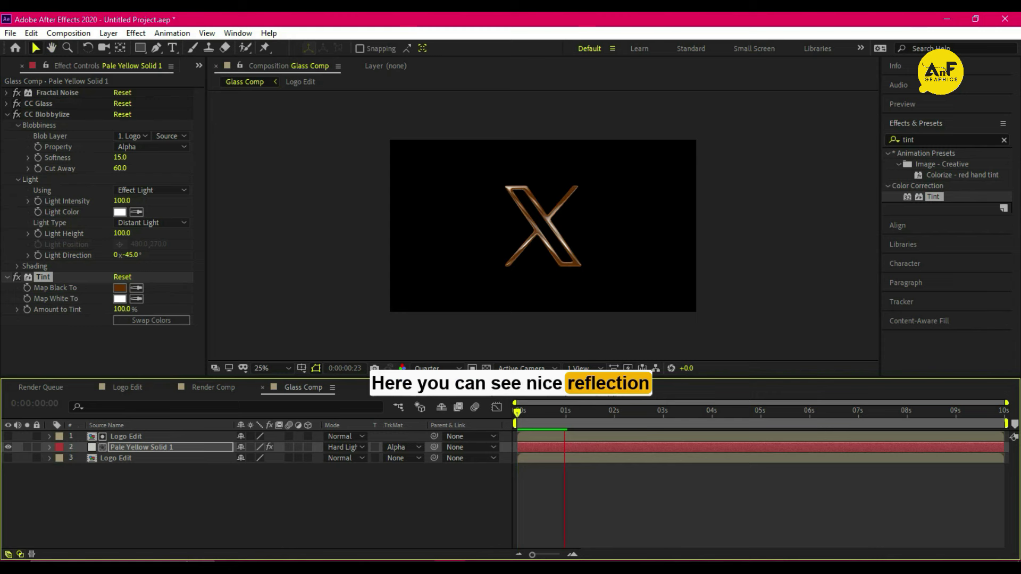
pyautogui.press('space')
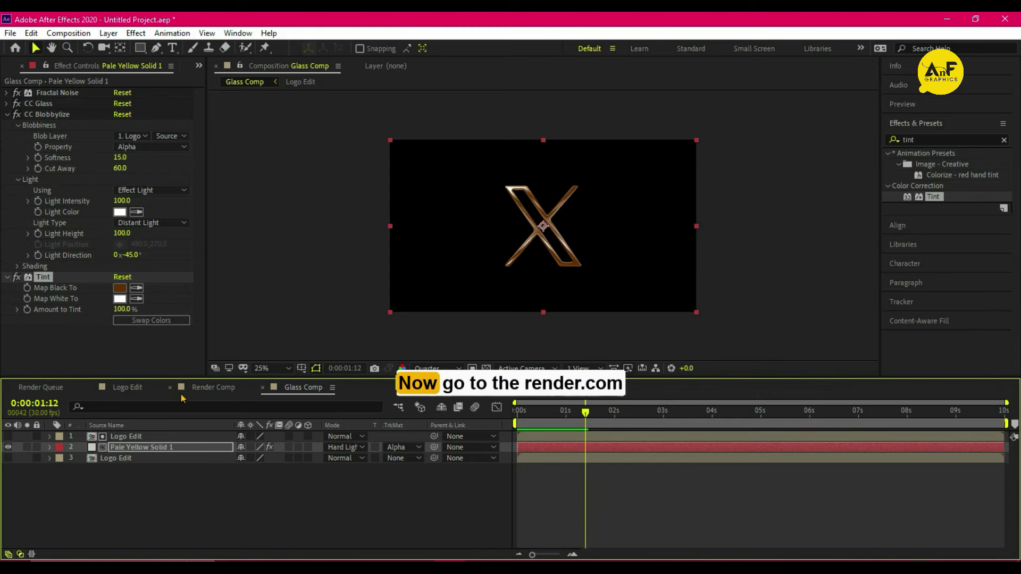
# Duplicate the Logo Edit layer in Render Comp and select the lower copy.
pyautogui.click(207, 389)
pyautogui.hotkey('ctrl', 'd')
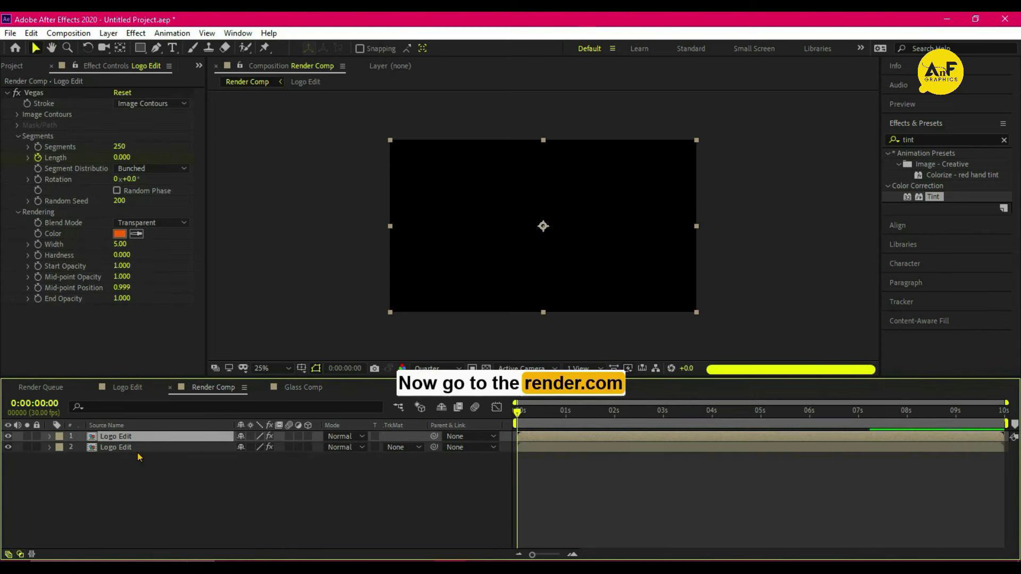
pyautogui.click(120, 448)
# Give the lower Logo Edit copy CC Radial Fast Blur at Amount 92, then preview.
pyautogui.click(921, 138)
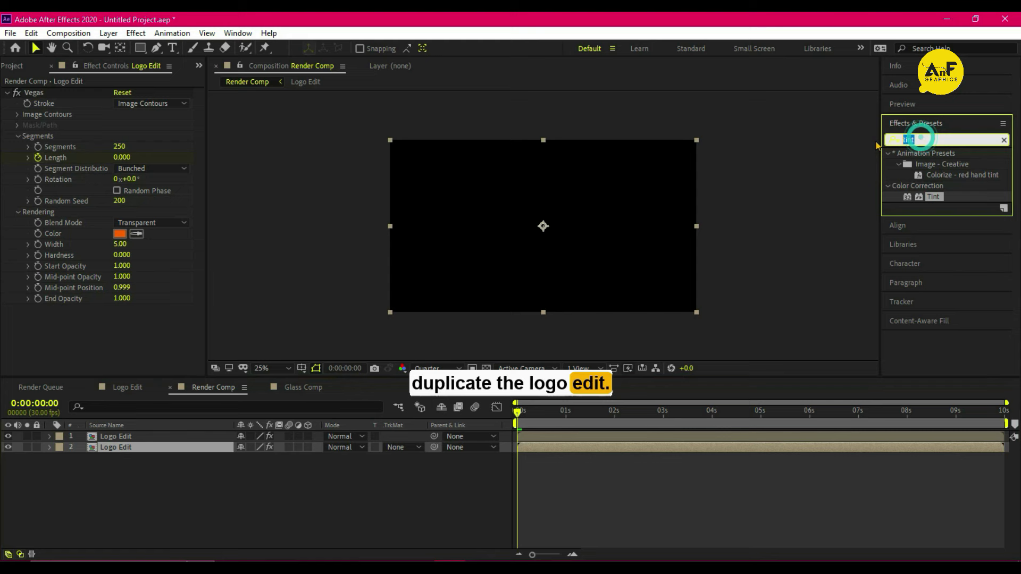
pyautogui.write('fast b')
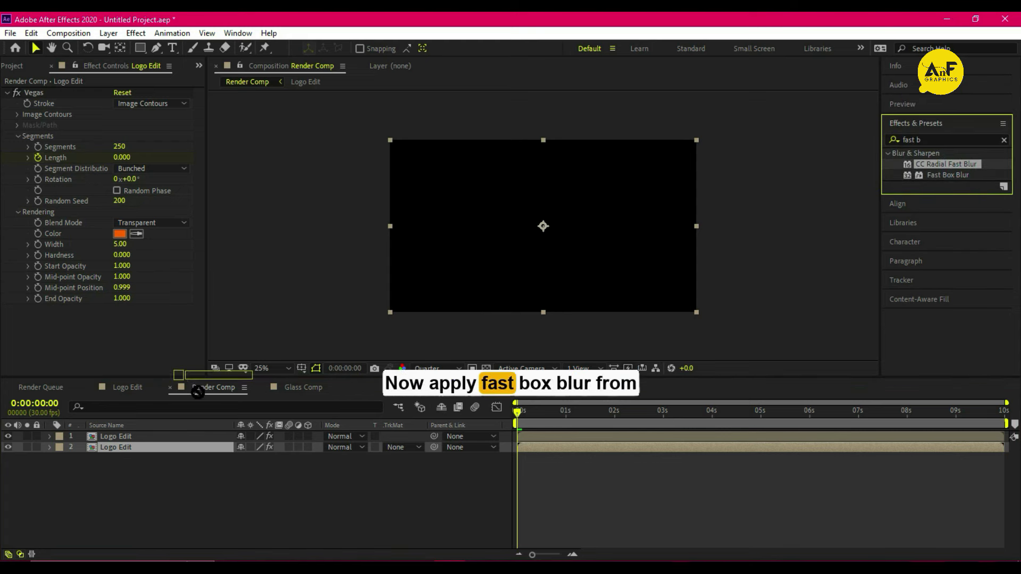
pyautogui.moveTo(912, 171); pyautogui.dragTo(132, 461)
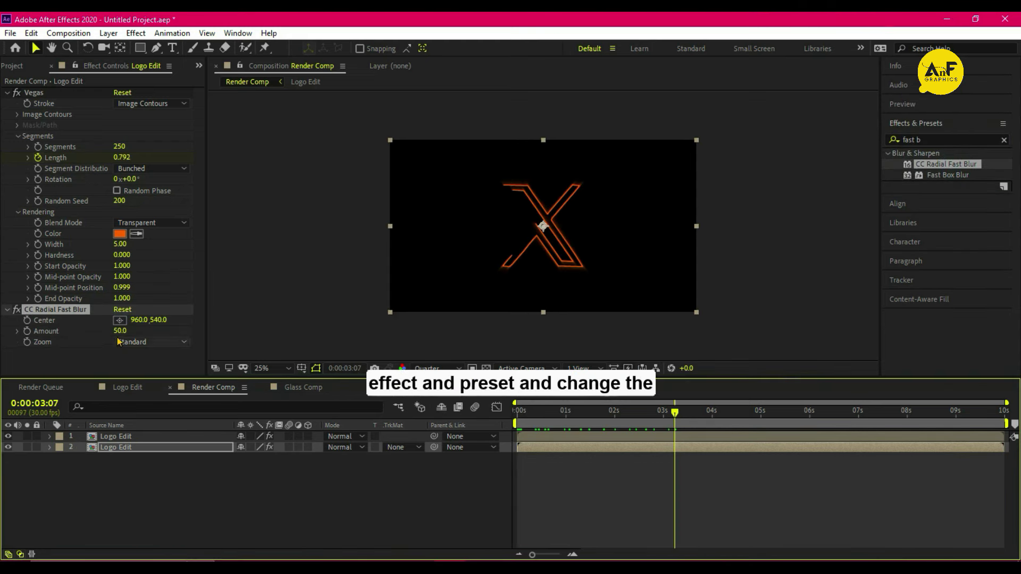
pyautogui.moveTo(120, 330); pyautogui.dragTo(139, 331)
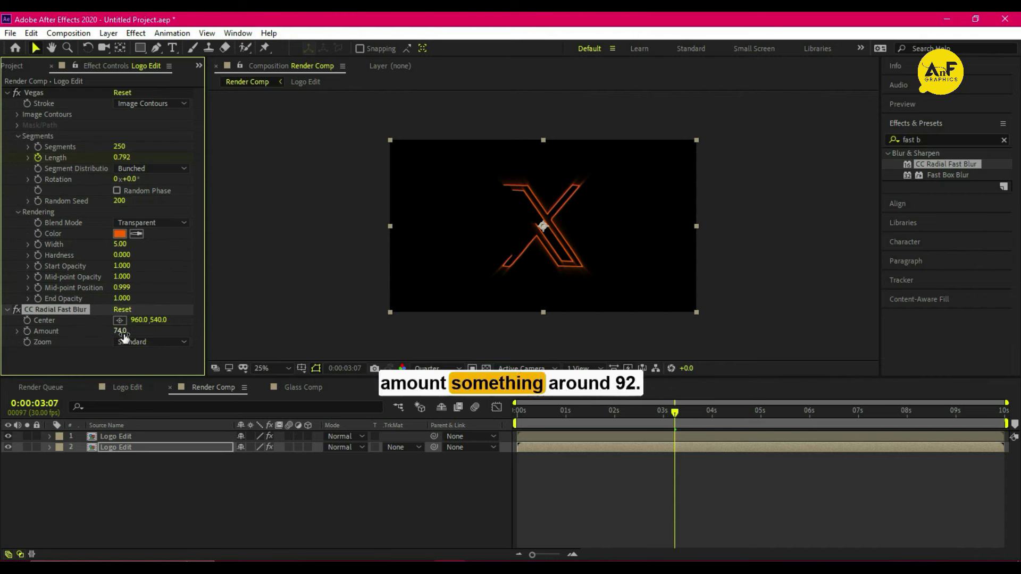
pyautogui.click(124, 332)
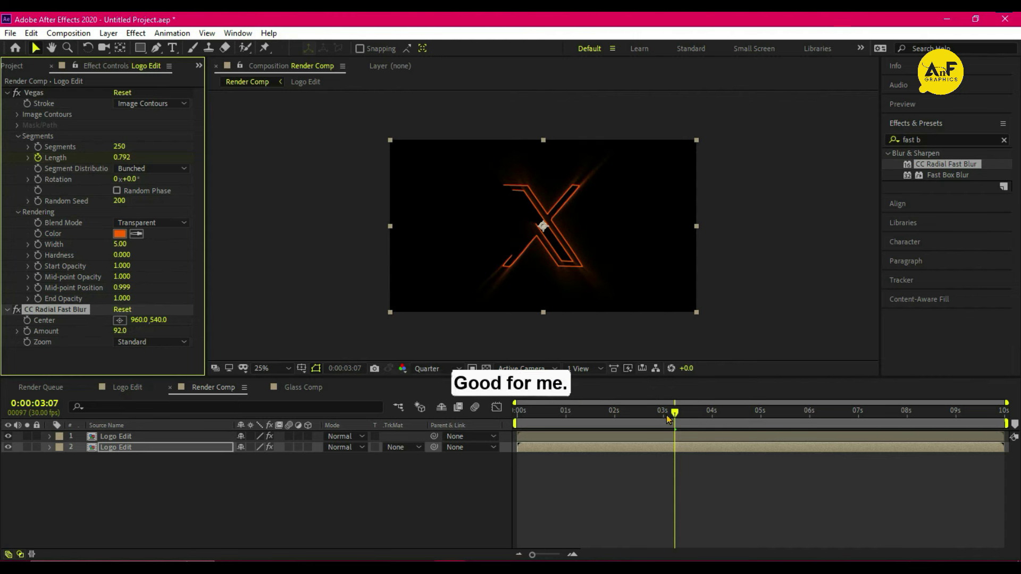
pyautogui.moveTo(674, 413); pyautogui.dragTo(519, 412)
pyautogui.press('space')
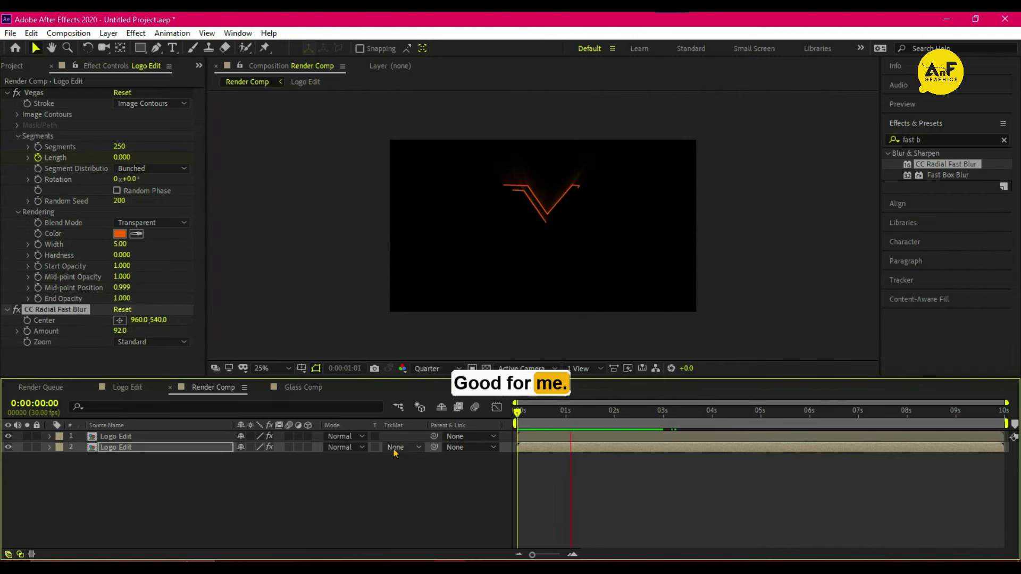
pyautogui.click(15, 65)
# Add Glass Comp as Render Comp's top layer, starting around 3 seconds.
pyautogui.moveTo(43, 182); pyautogui.dragTo(120, 436)
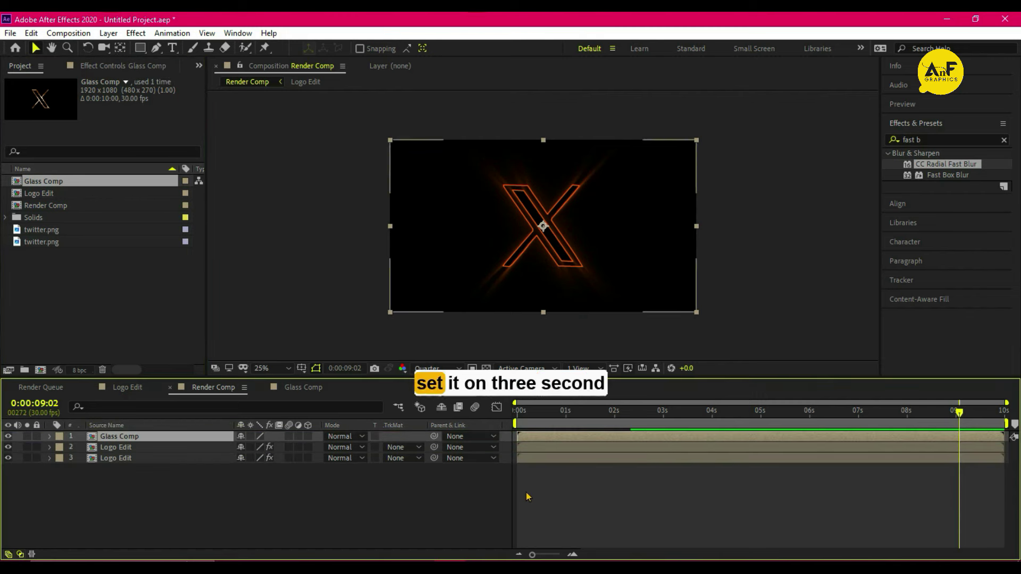
pyautogui.press('space')
pyautogui.moveTo(533, 438)
pyautogui.mouseDown()
pyautogui.moveTo(698, 445)
pyautogui.moveTo(672, 446)
pyautogui.mouseUp()
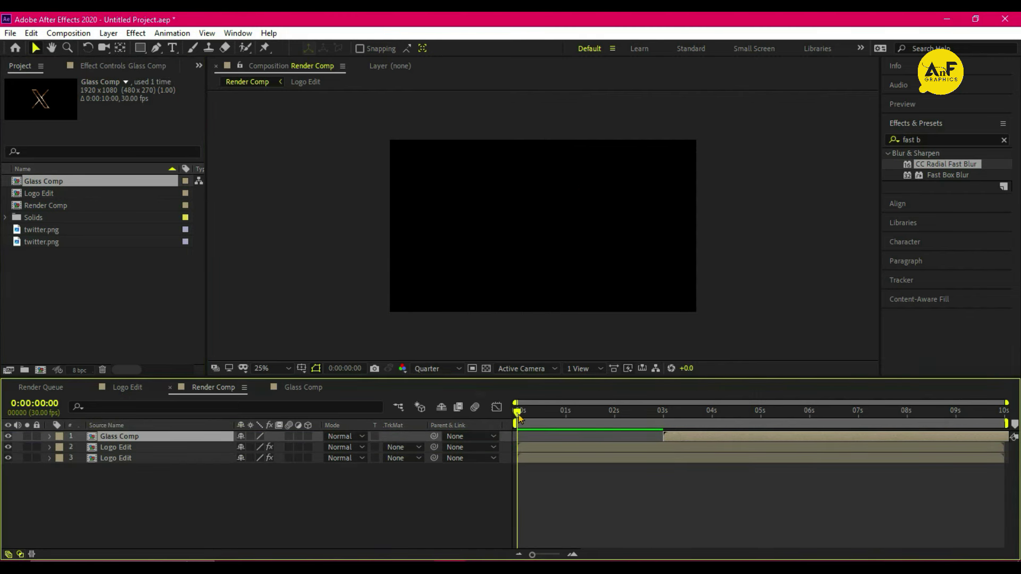
pyautogui.press('space')
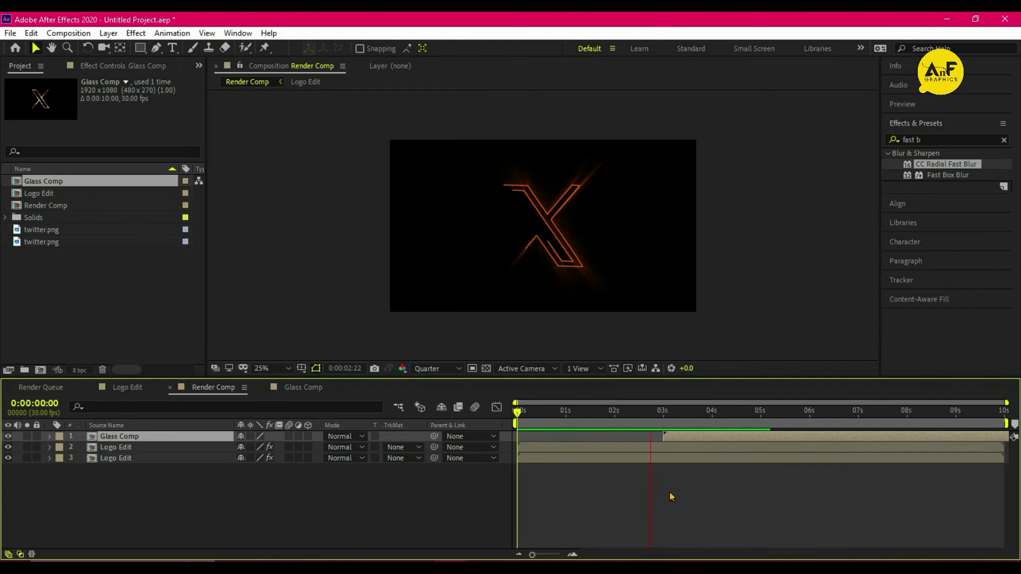
# Shift Glass Comp's start later toward the 5-second mark, previewing the timing.
pyautogui.moveTo(675, 439); pyautogui.dragTo(731, 436)
pyautogui.click(666, 410)
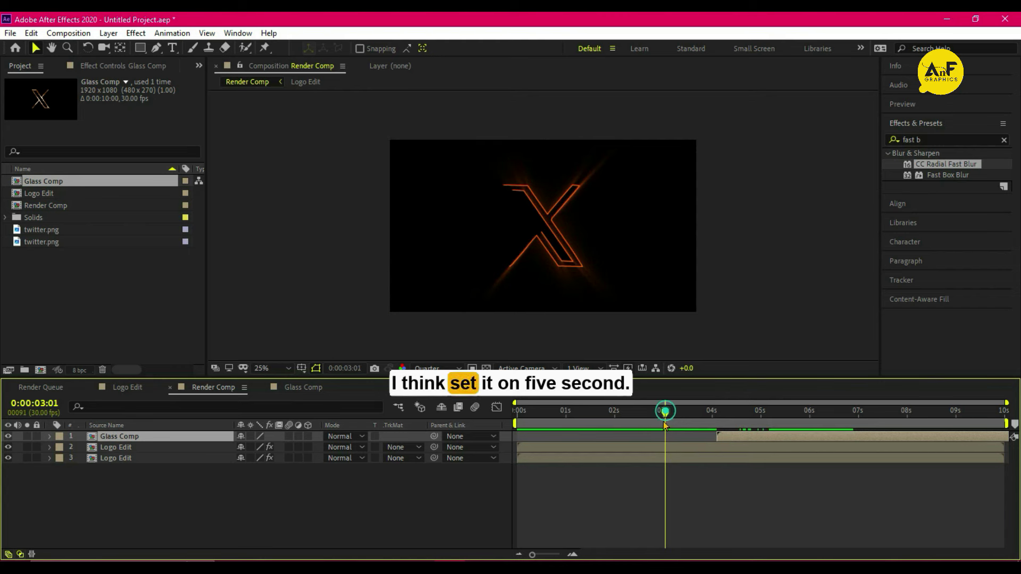
pyautogui.press('space')
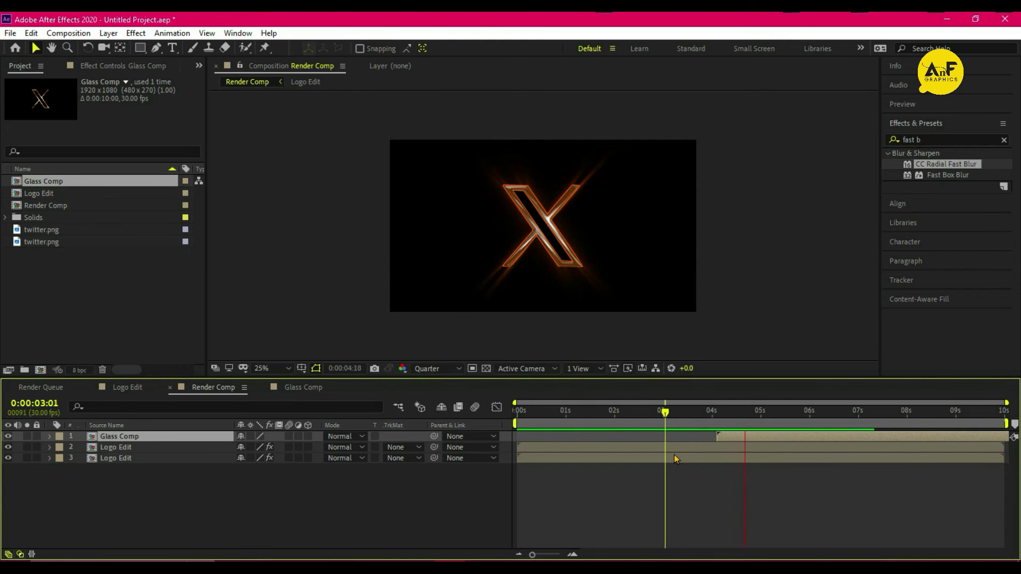
pyautogui.press('space')
pyautogui.moveTo(723, 438)
pyautogui.mouseDown()
pyautogui.moveTo(776, 442)
pyautogui.moveTo(688, 428)
pyautogui.mouseUp()
pyautogui.press('space')
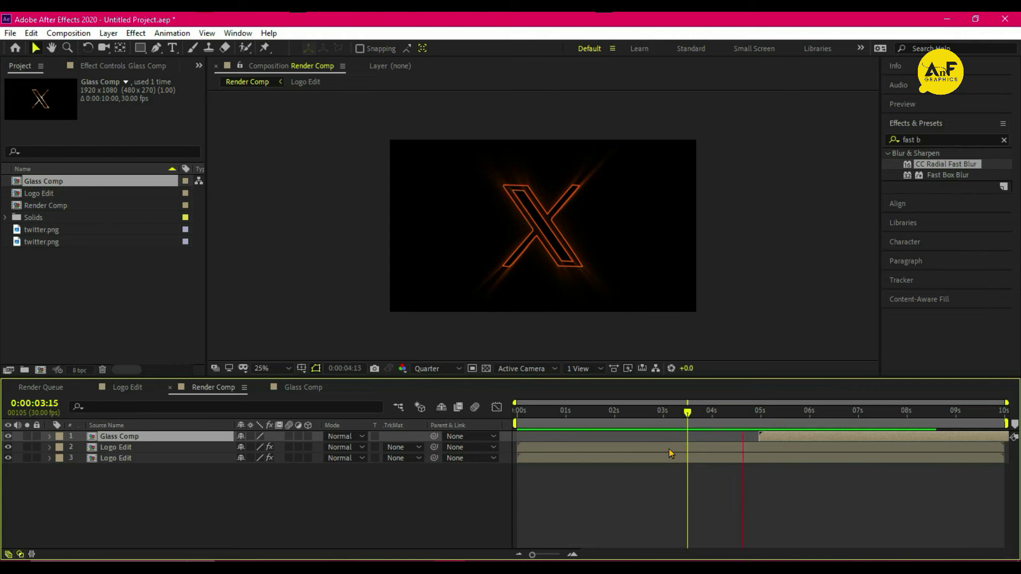
pyautogui.click(725, 449)
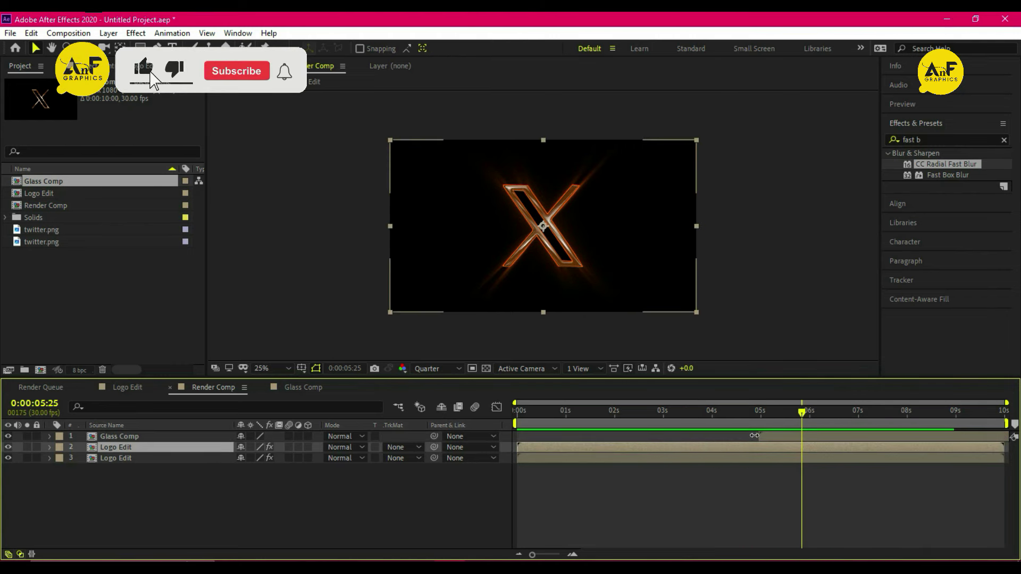
pyautogui.click(760, 412)
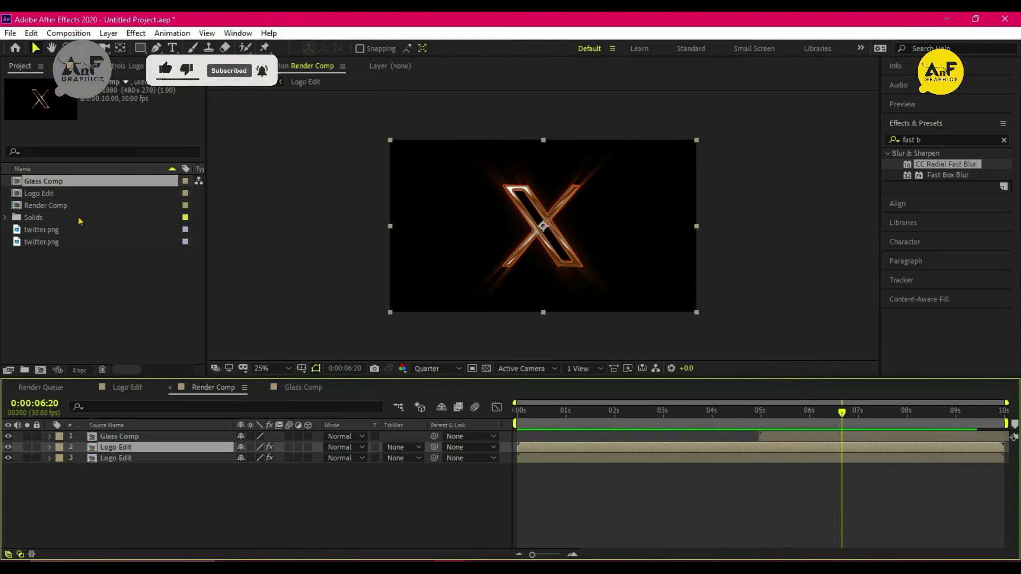
# Place twitter.png above layer 1 and move its start to about 7 seconds.
pyautogui.moveTo(44, 234); pyautogui.dragTo(116, 437)
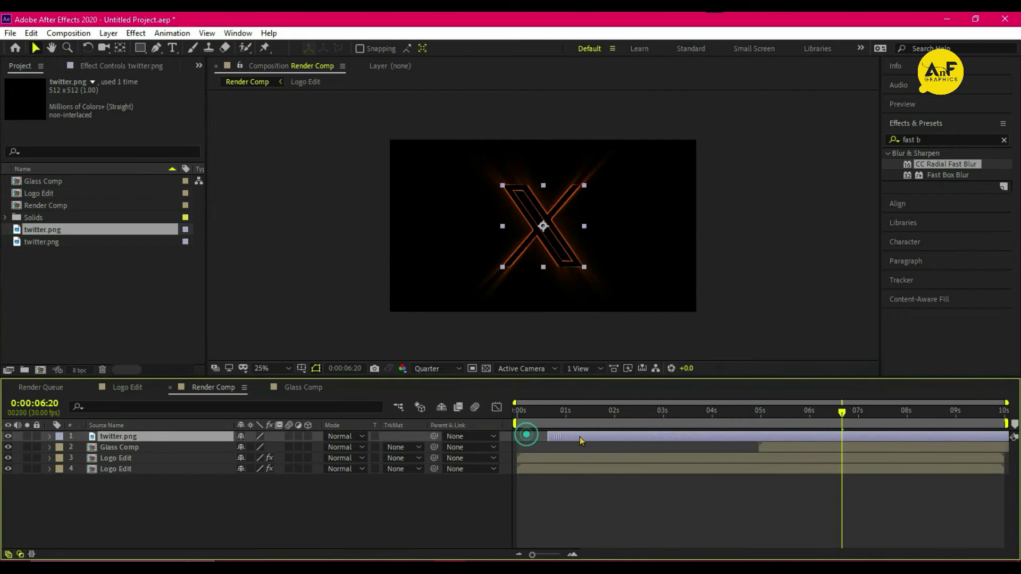
pyautogui.moveTo(527, 436); pyautogui.dragTo(763, 448)
pyautogui.moveTo(851, 445); pyautogui.dragTo(875, 429)
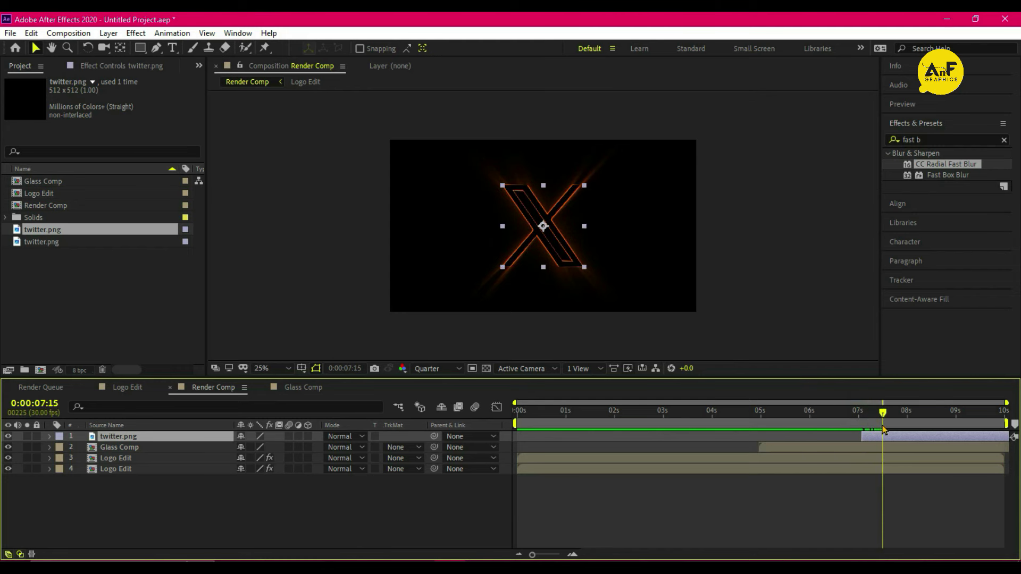
# Fade the upper Logo Edit's opacity from 100% at 4:13 to 0% a few frames later.
pyautogui.click(733, 412)
pyautogui.click(741, 460)
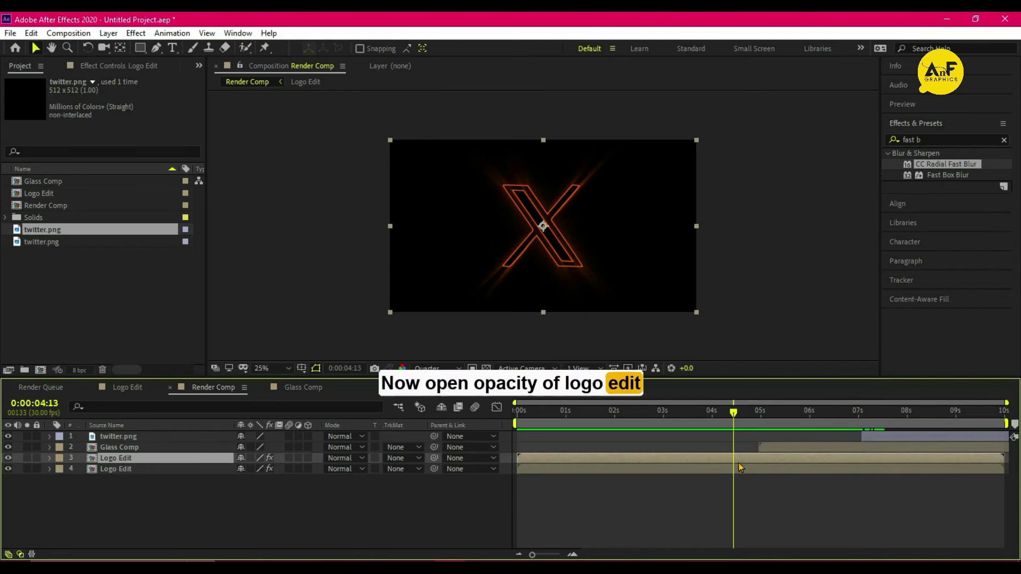
pyautogui.press('t')
pyautogui.click(82, 469)
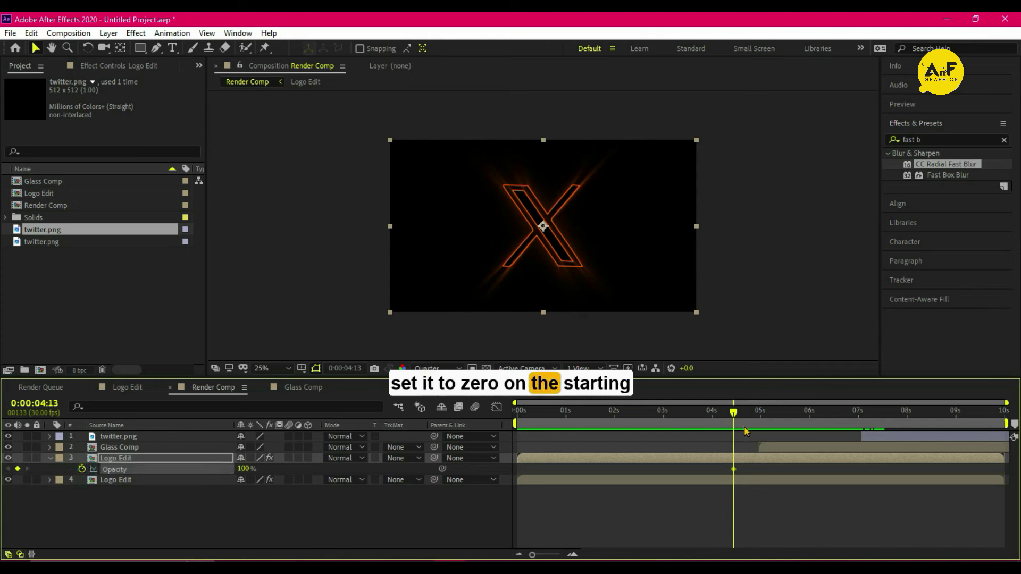
pyautogui.moveTo(734, 429); pyautogui.dragTo(765, 432)
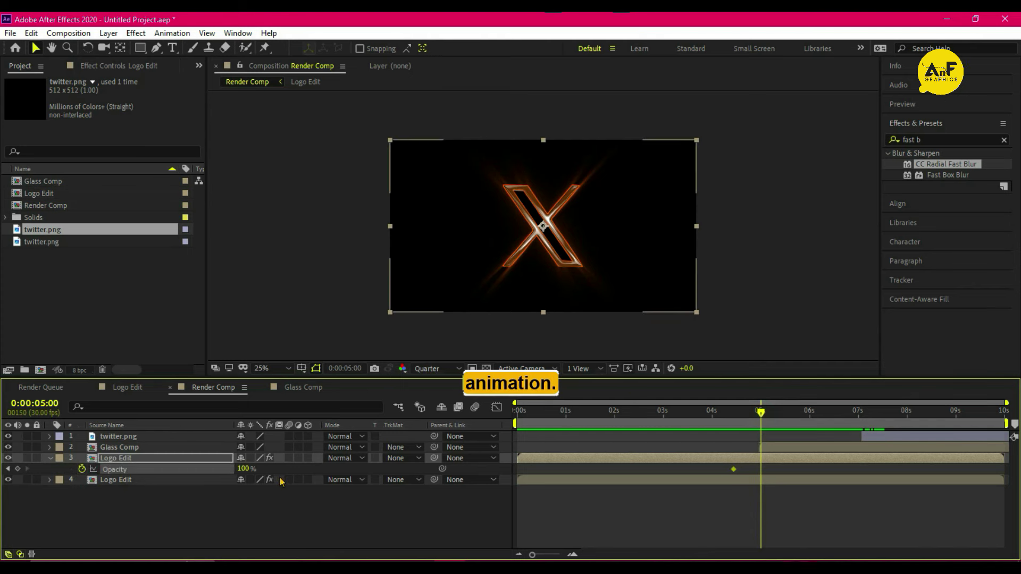
pyautogui.moveTo(244, 469); pyautogui.dragTo(172, 465)
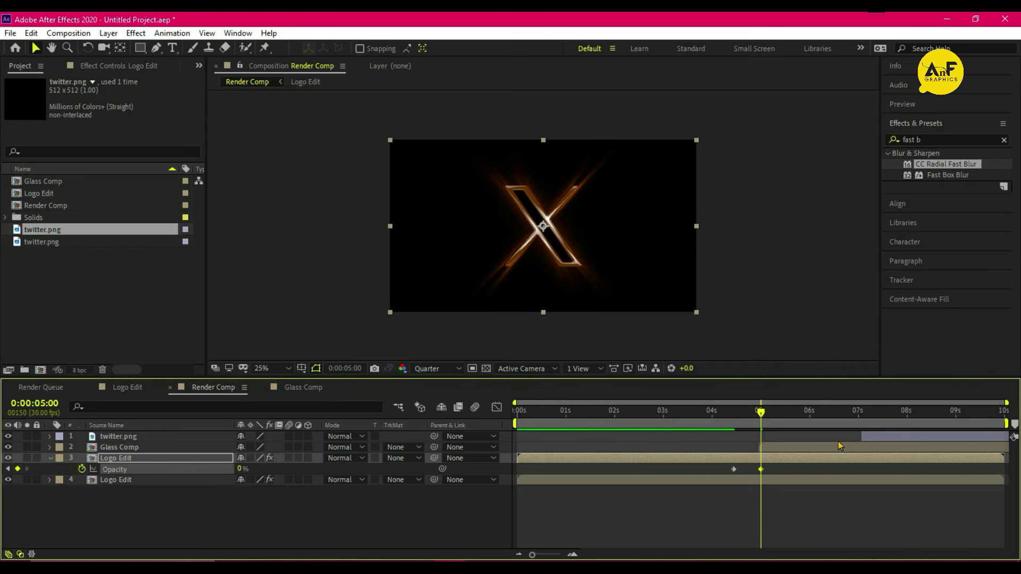
pyautogui.moveTo(754, 424); pyautogui.dragTo(732, 425)
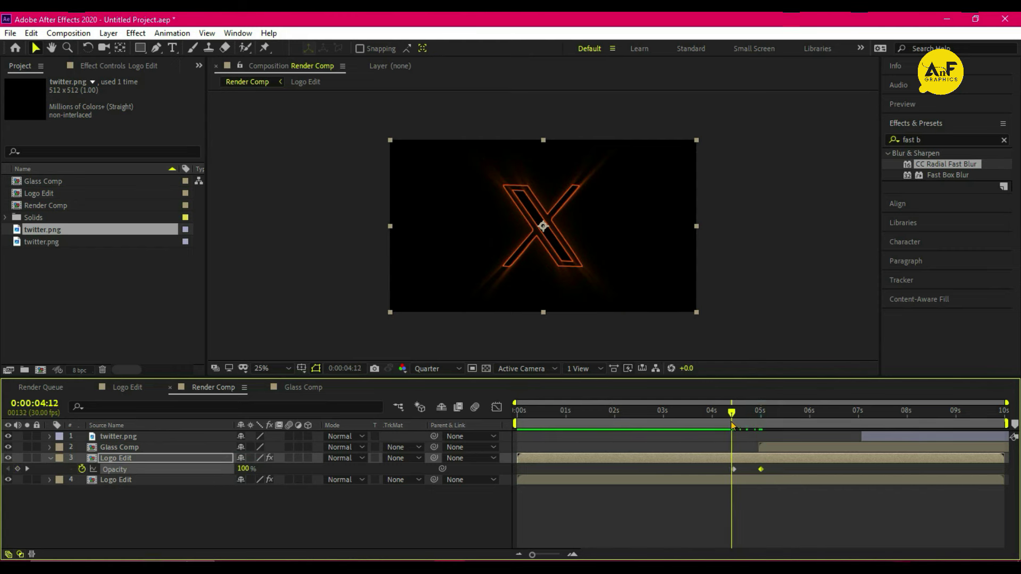
# Fade the lower Logo Edit to 0% likewise, then start Glass Comp slightly earlier.
pyautogui.click(742, 481)
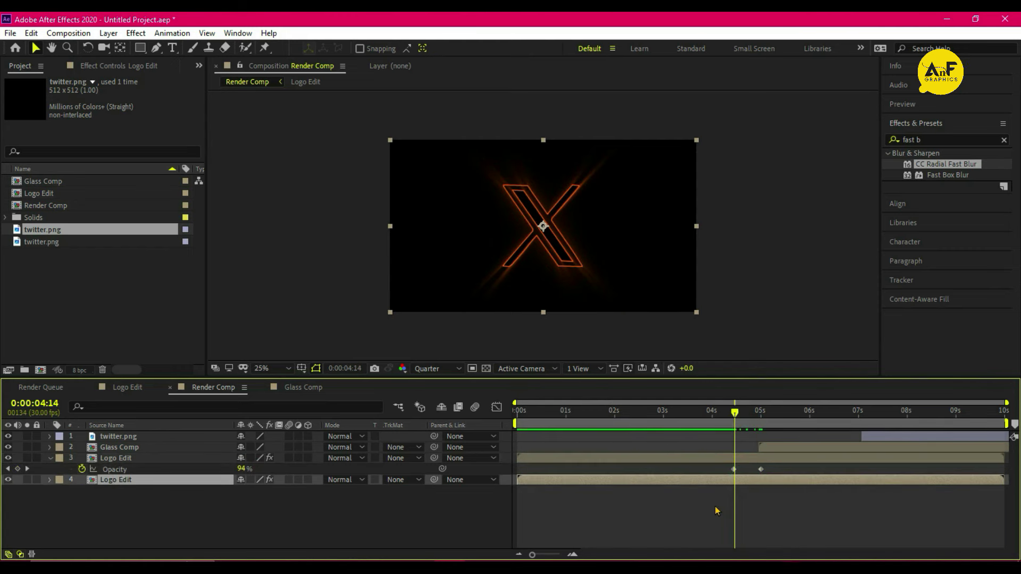
pyautogui.press('t')
pyautogui.click(81, 492)
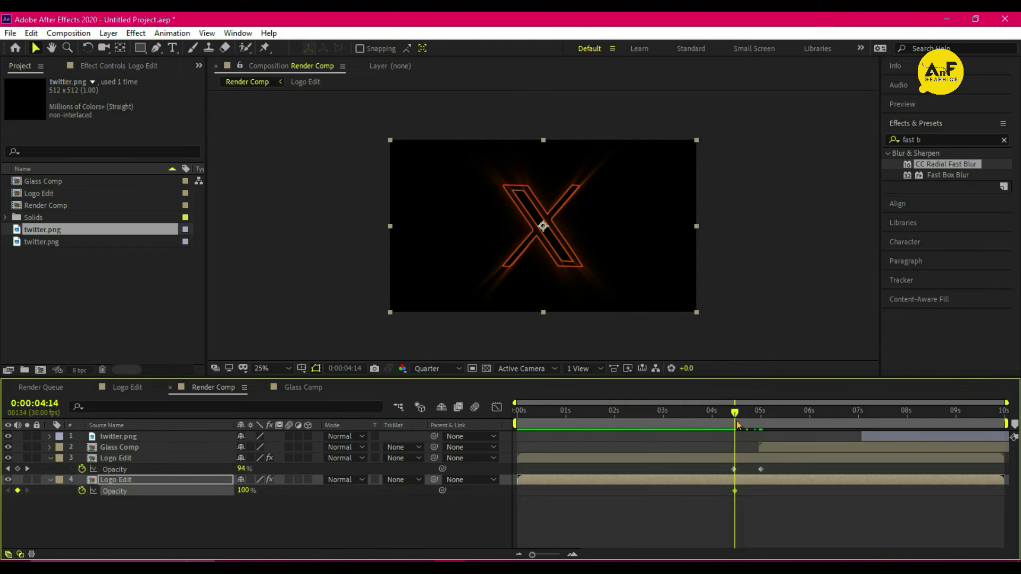
pyautogui.moveTo(737, 426); pyautogui.dragTo(764, 430)
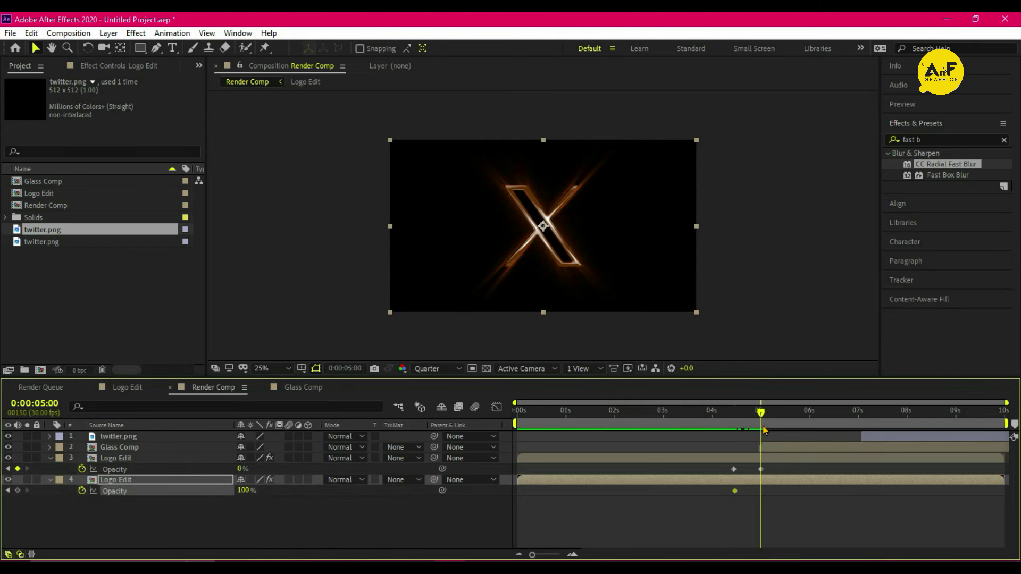
pyautogui.write('0')
pyautogui.press('Return')
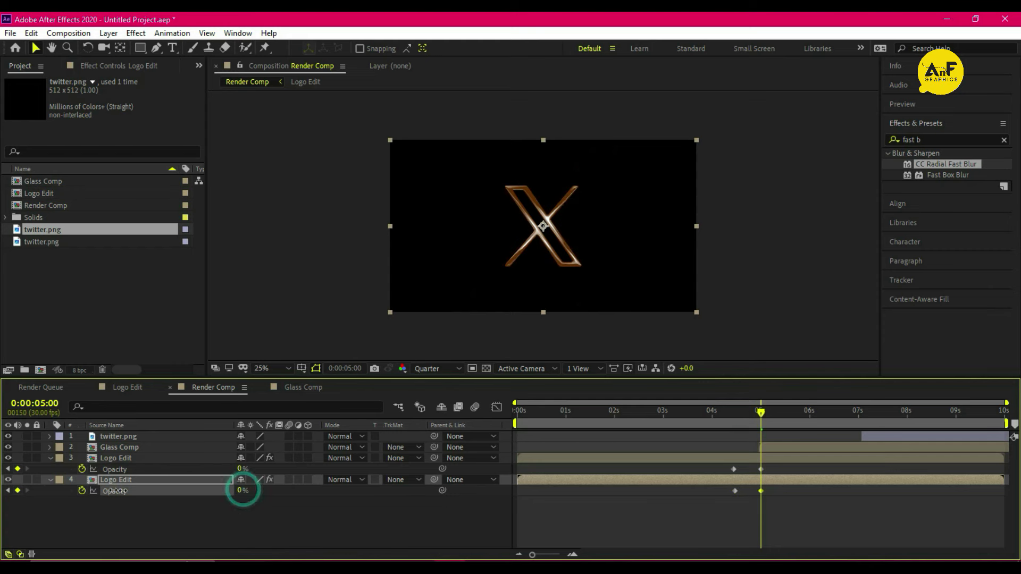
pyautogui.press('space')
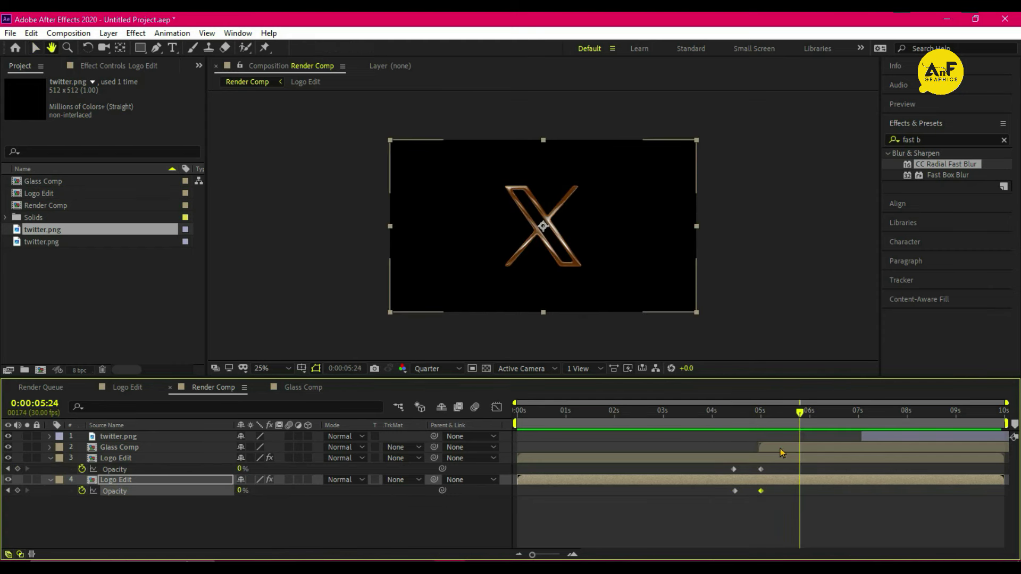
pyautogui.moveTo(780, 447); pyautogui.dragTo(758, 448)
pyautogui.press('i')
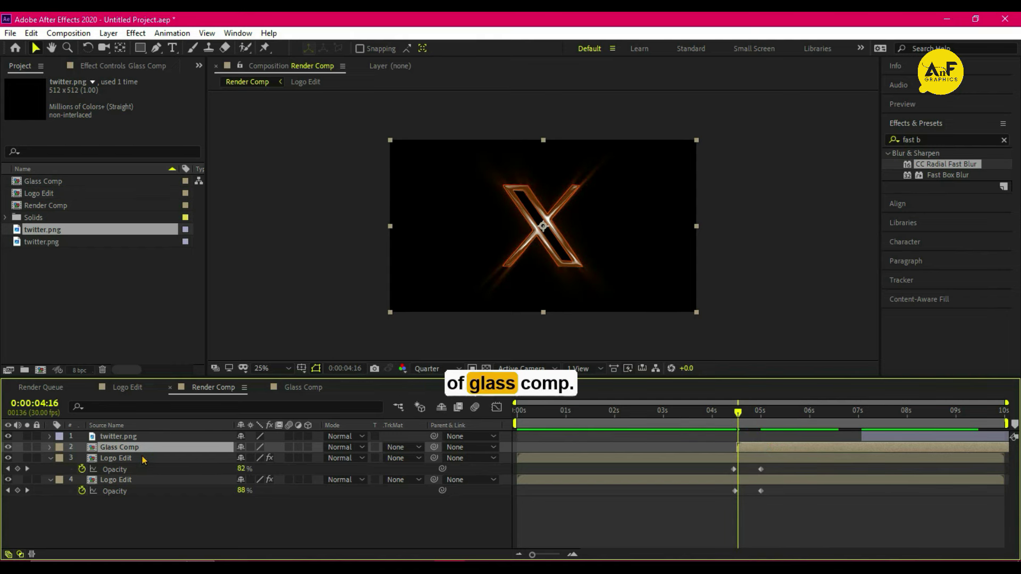
# Keyframe Glass Comp's opacity: 0% at its in-point, 100% a few frames later.
pyautogui.press('t')
pyautogui.click(81, 459)
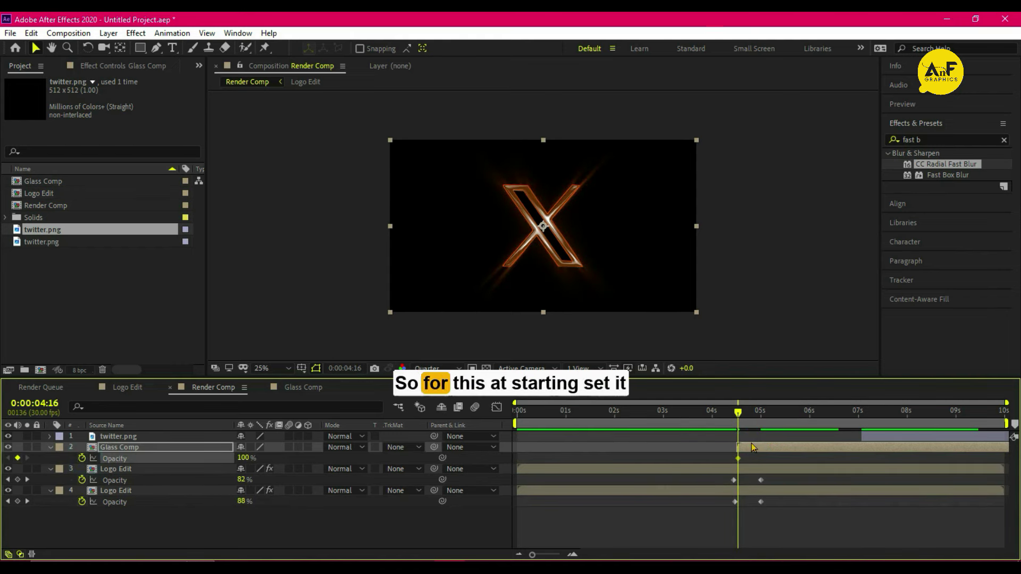
pyautogui.moveTo(739, 459); pyautogui.dragTo(756, 460)
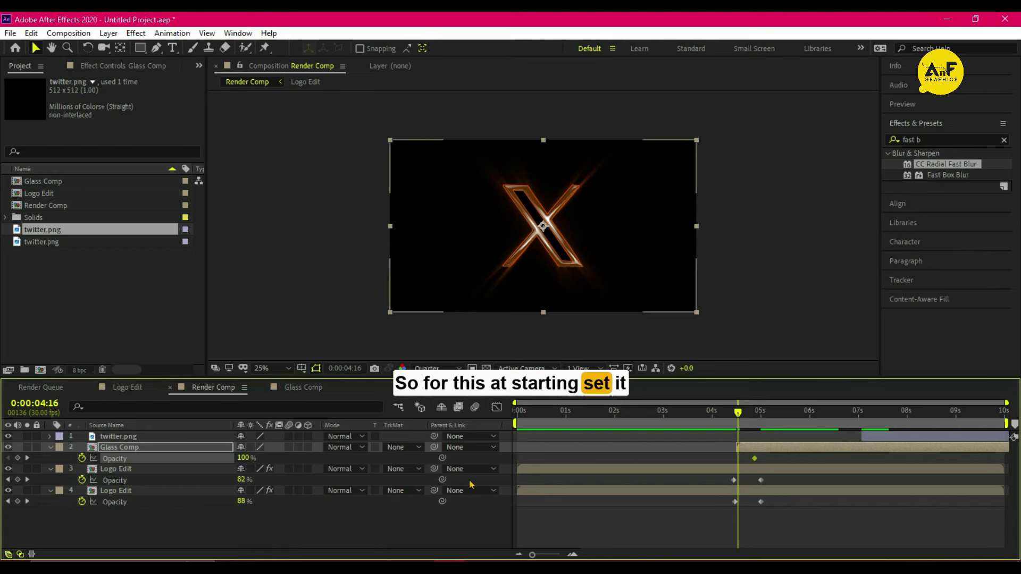
pyautogui.click(242, 458)
pyautogui.write('0')
pyautogui.press('Return')
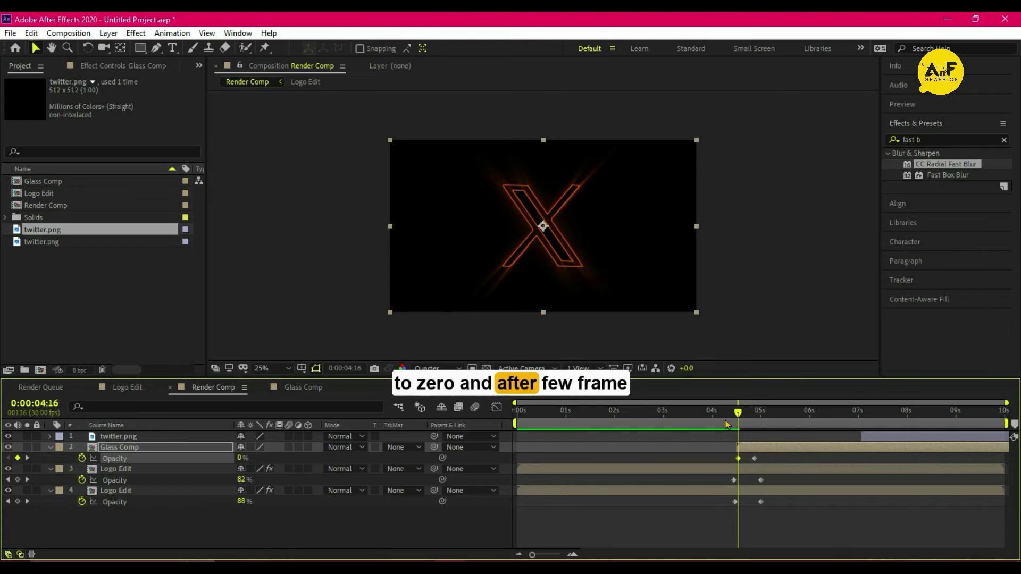
pyautogui.click(717, 412)
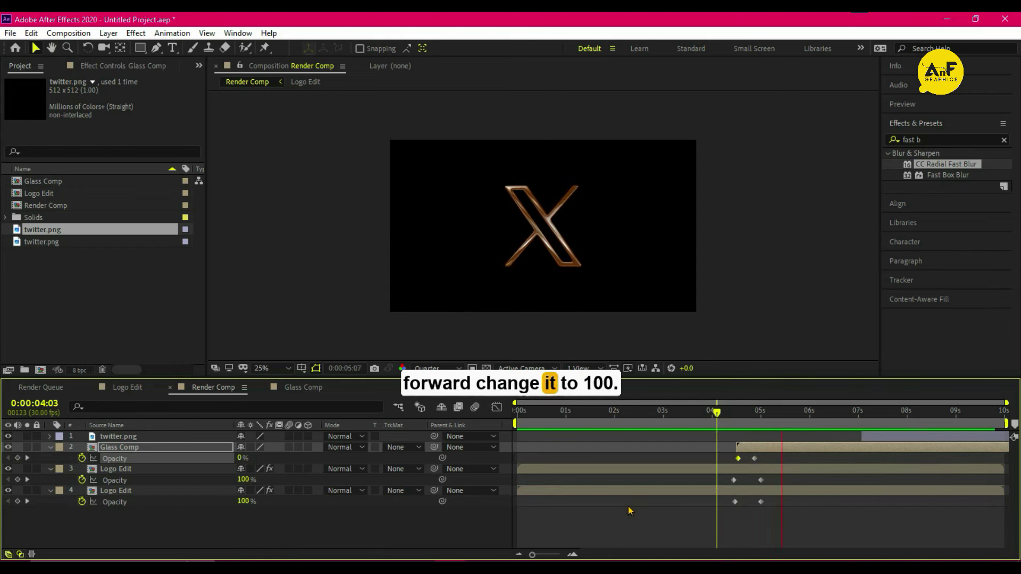
# Add a Glass Comp opacity keyframe at 6:18 and set 0% at 7:00.
pyautogui.moveTo(873, 412); pyautogui.dragTo(838, 412)
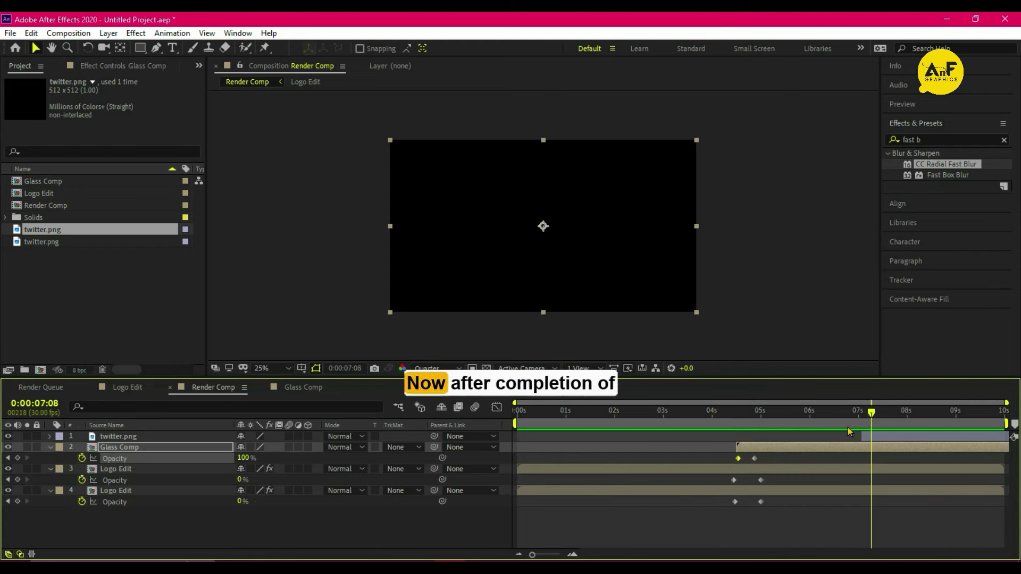
pyautogui.click(852, 447)
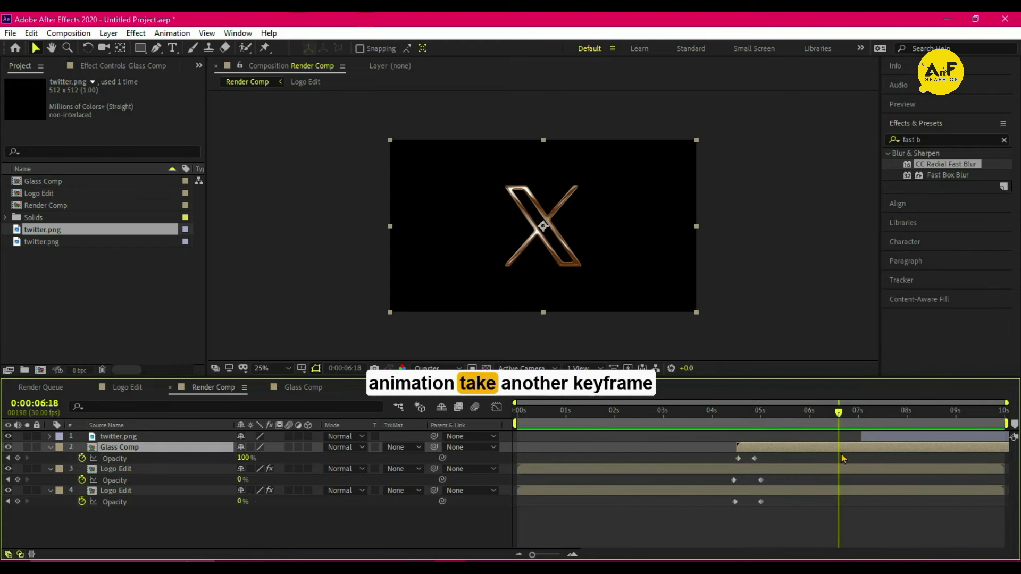
pyautogui.click(18, 458)
pyautogui.moveTo(867, 411); pyautogui.dragTo(881, 412)
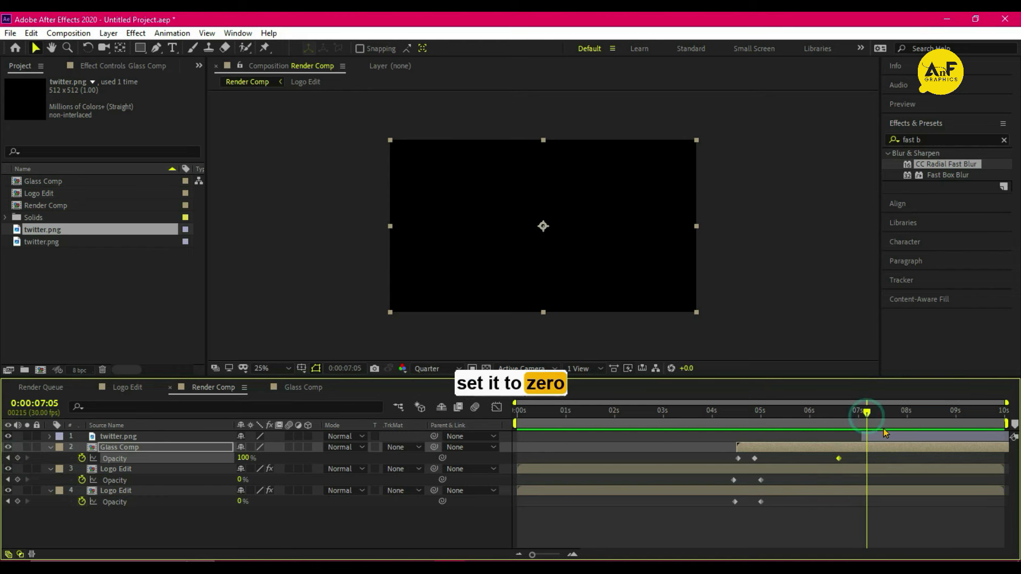
pyautogui.click(875, 438)
pyautogui.click(868, 425)
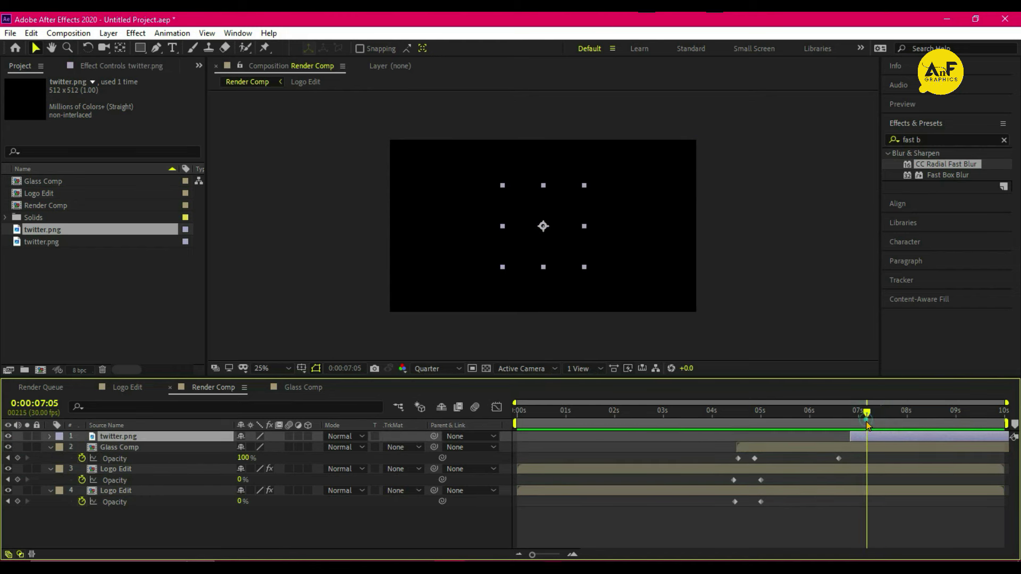
pyautogui.moveTo(866, 425); pyautogui.dragTo(860, 429)
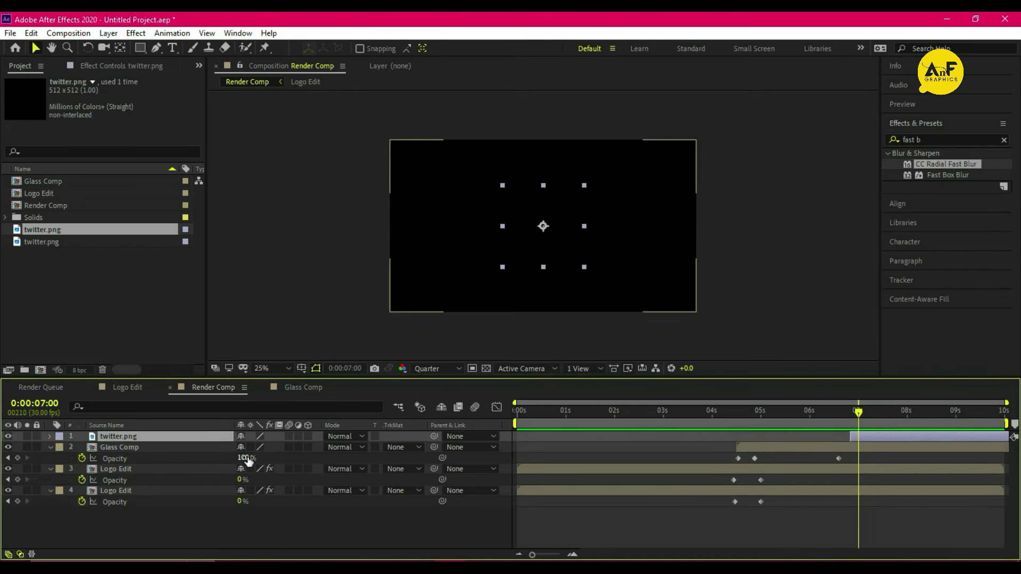
pyautogui.click(246, 458)
pyautogui.write('0')
pyautogui.press('Return')
pyautogui.click(878, 436)
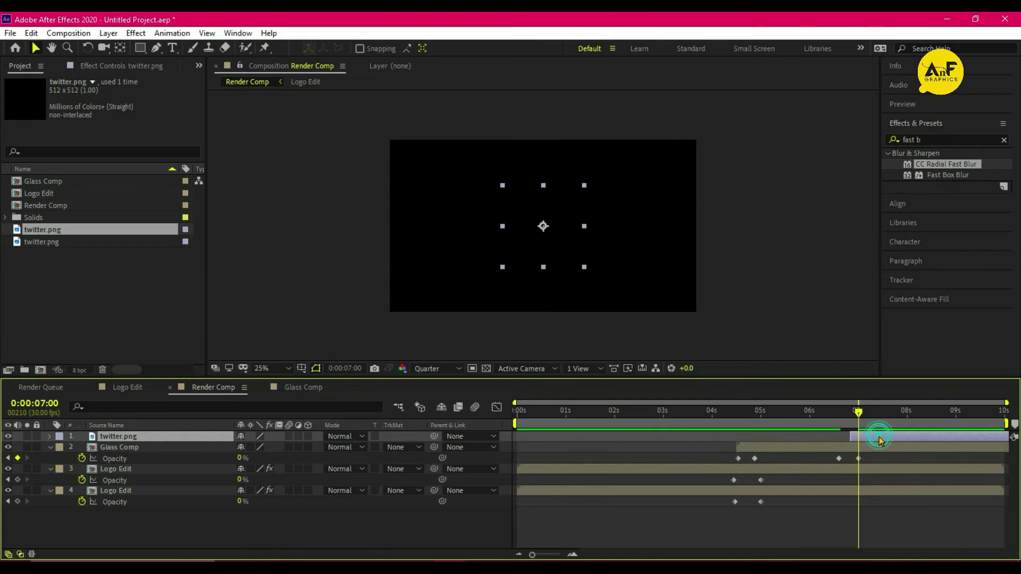
# Apply a Fill effect to twitter.png and set its colour to a brighter orange.
pyautogui.click(931, 140)
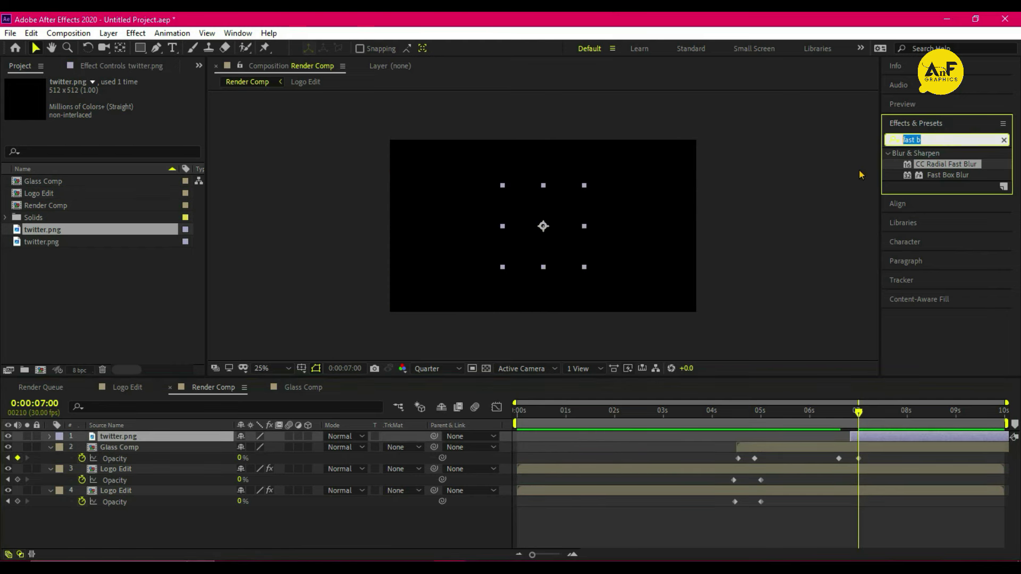
pyautogui.write('fill')
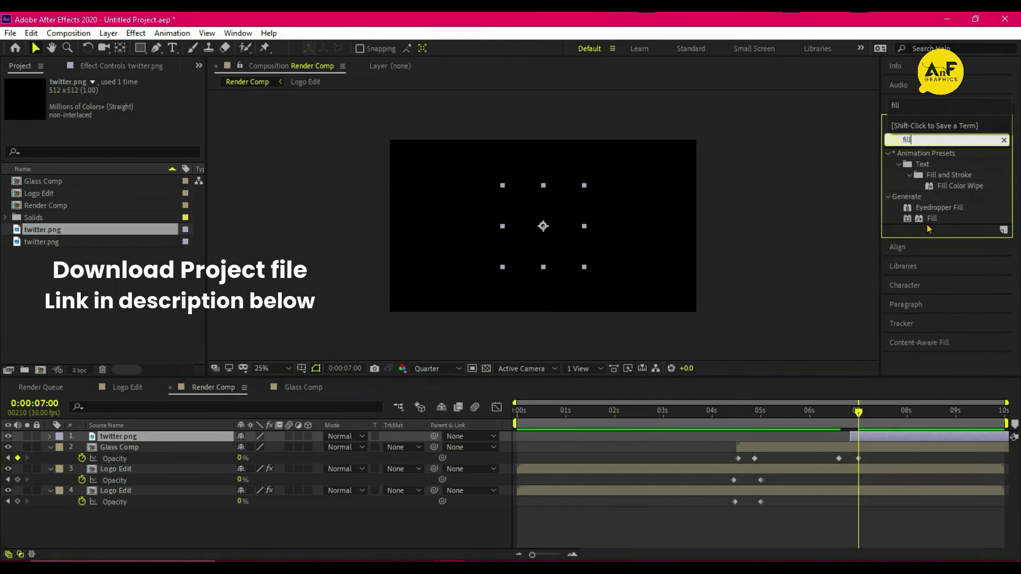
pyautogui.doubleClick(933, 218)
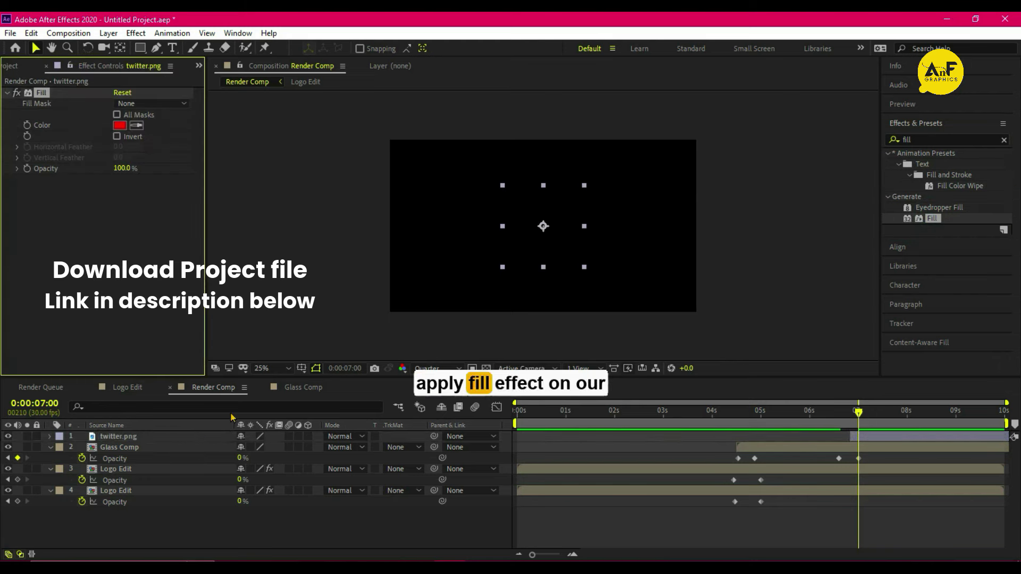
pyautogui.click(116, 125)
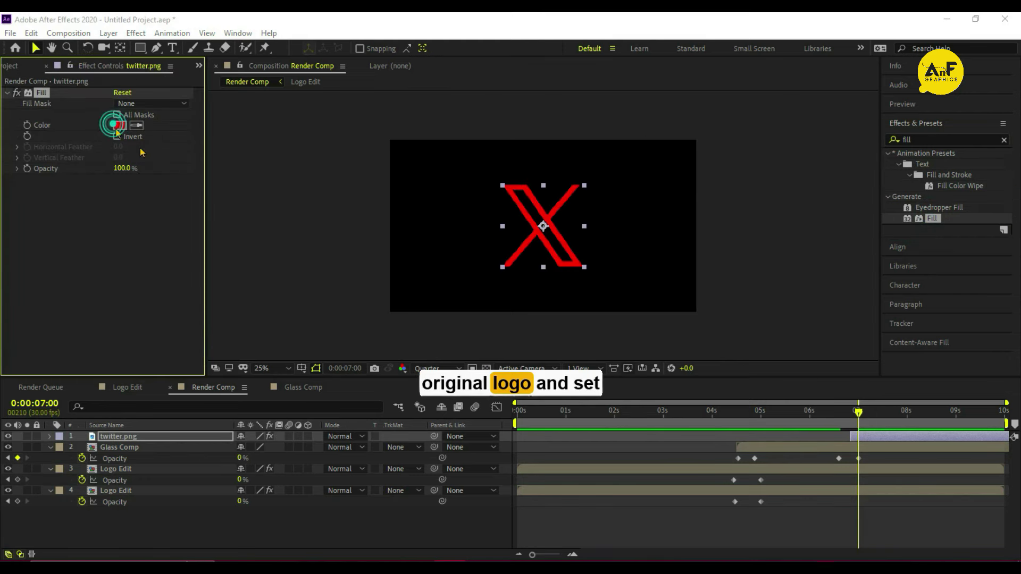
pyautogui.moveTo(761, 455); pyautogui.dragTo(767, 477)
pyautogui.click(733, 369)
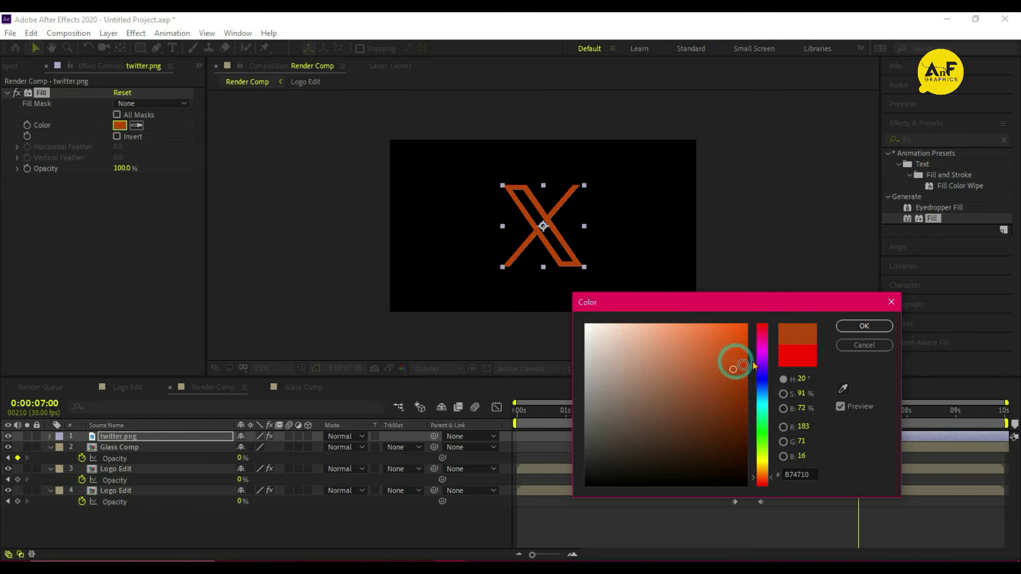
pyautogui.click(733, 356)
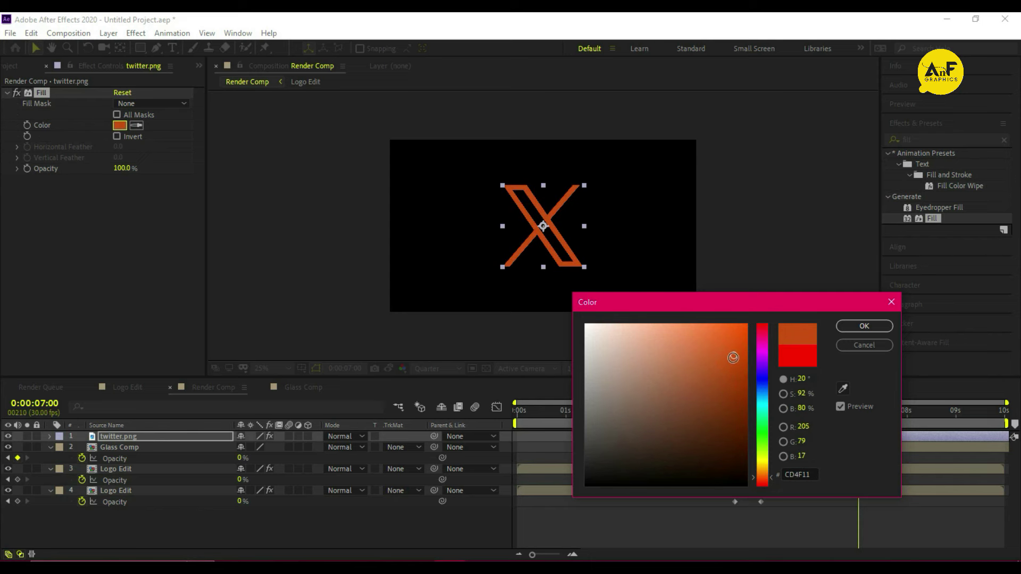
pyautogui.click(851, 329)
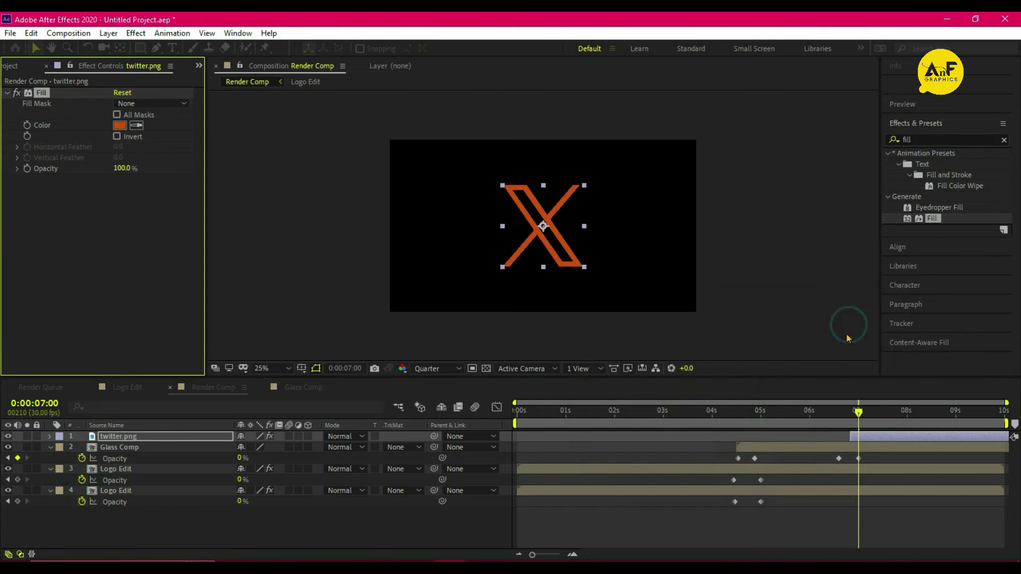
# Start twitter.png slightly earlier and keyframe its opacity from 0% near 6:23 up to full.
pyautogui.moveTo(880, 435); pyautogui.dragTo(848, 415)
pyautogui.click(854, 416)
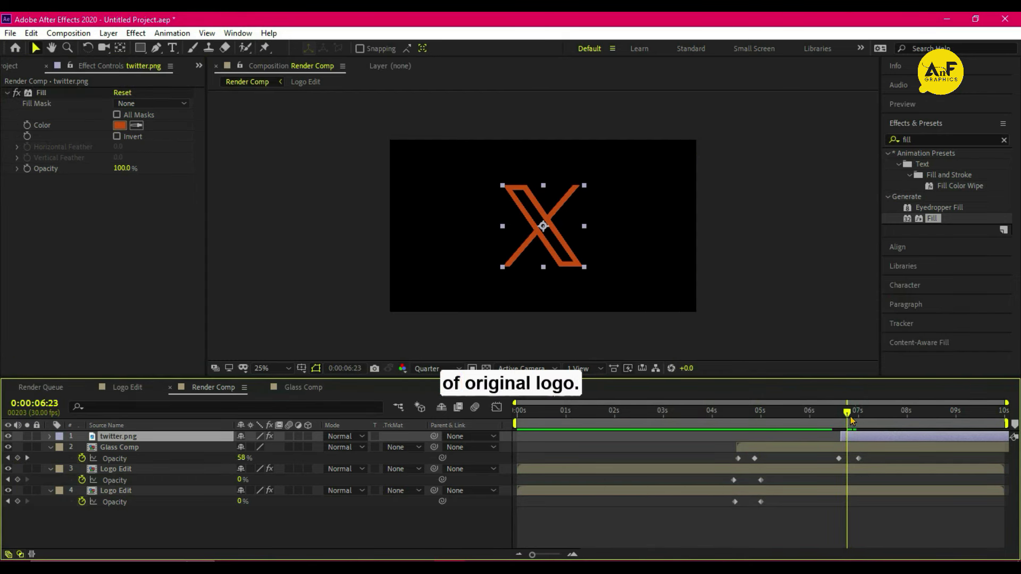
pyautogui.click(148, 436)
pyautogui.press('t')
pyautogui.click(83, 448)
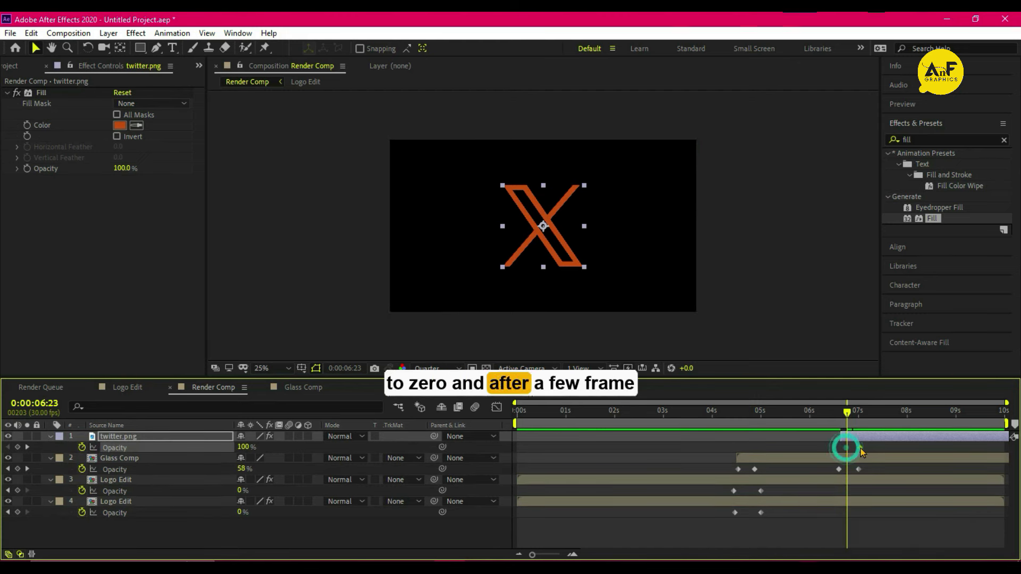
pyautogui.moveTo(848, 448); pyautogui.dragTo(863, 448)
pyautogui.click(243, 447)
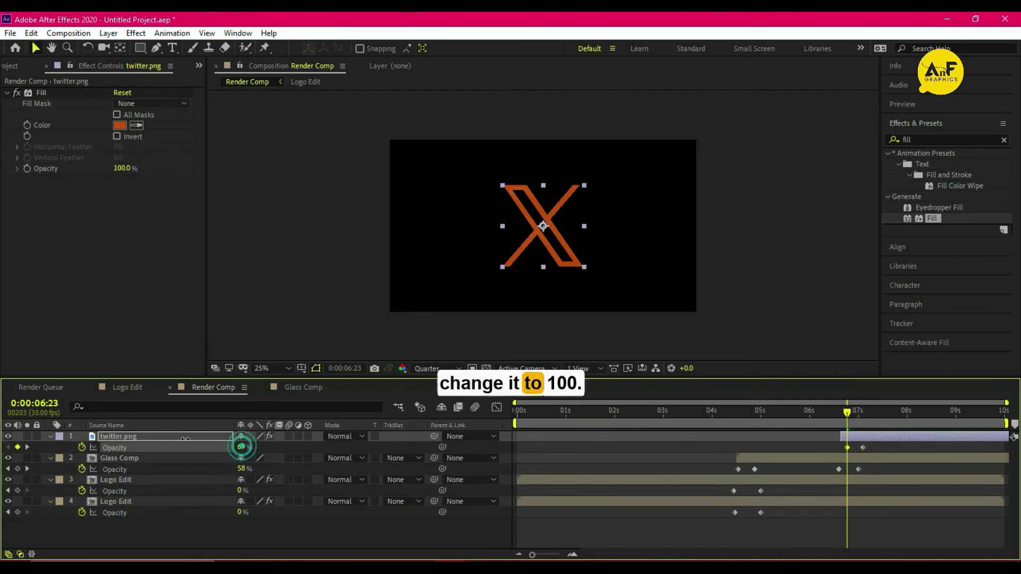
pyautogui.write('0')
pyautogui.press('Return')
pyautogui.press('space')
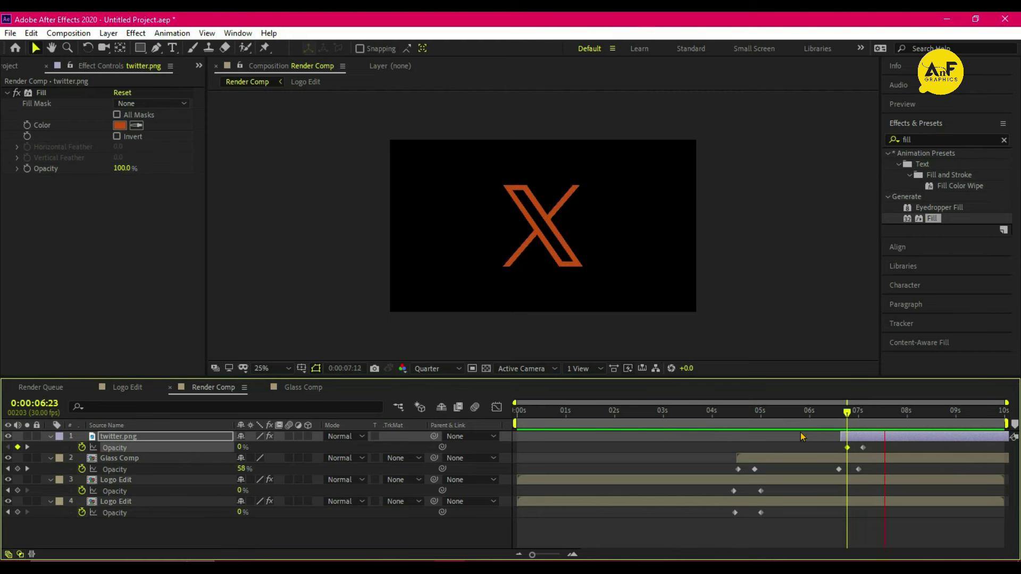
# Add a new adjustment layer at the top of Render Comp.
pyautogui.press('space')
pyautogui.rightClick(393, 536)
pyautogui.moveTo(448, 388)
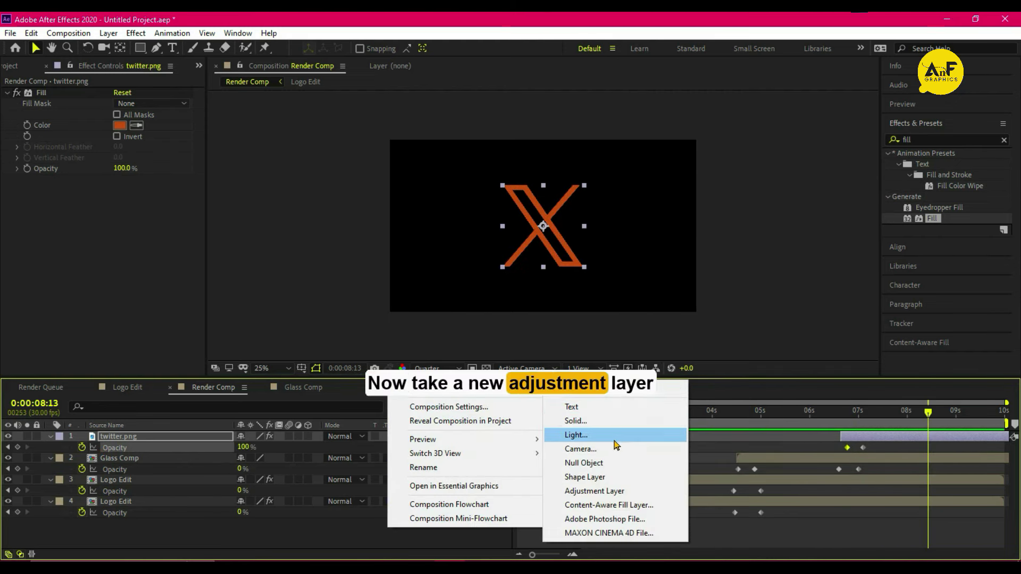
pyautogui.click(602, 492)
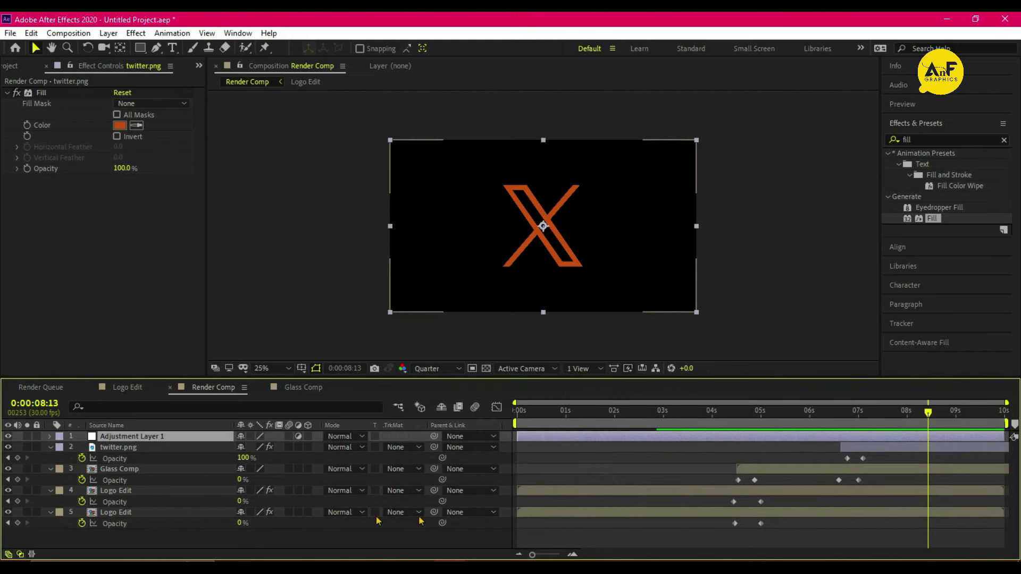
# Search 'trans' and apply the Transform effect to Adjustment Layer 1.
pyautogui.click(919, 126)
pyautogui.click(914, 128)
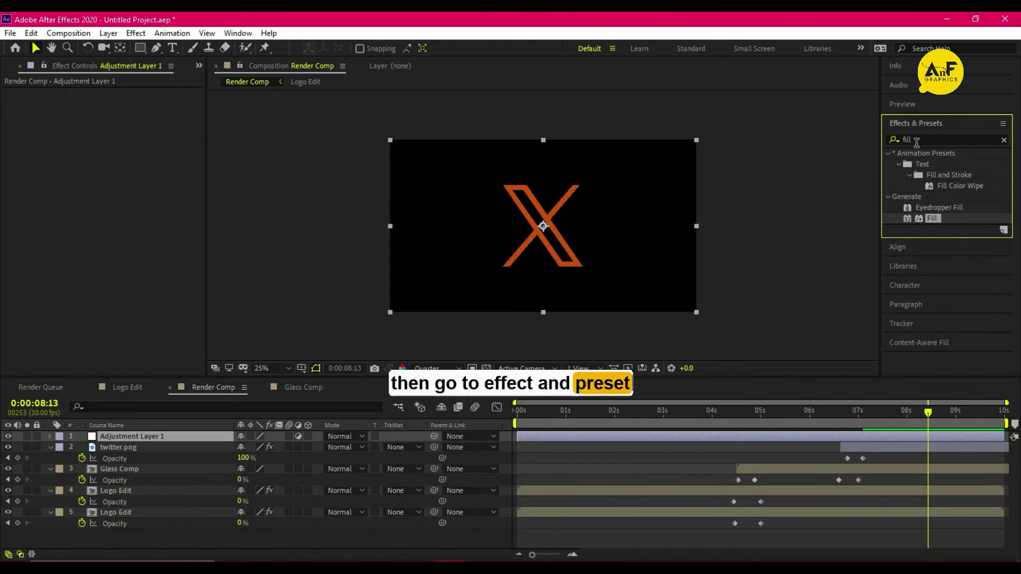
pyautogui.doubleClick(916, 140)
pyautogui.write('tran')
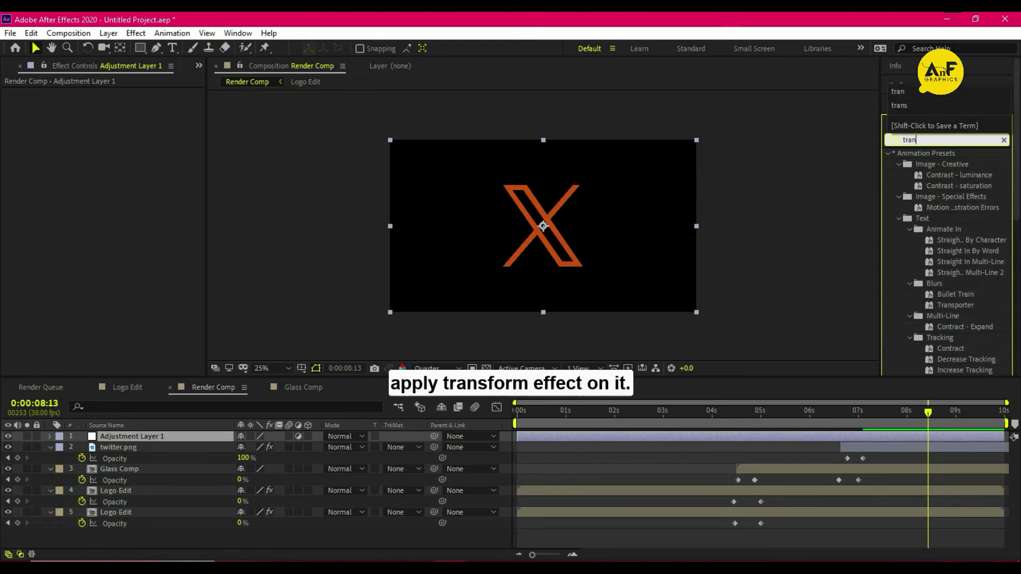
pyautogui.write('s')
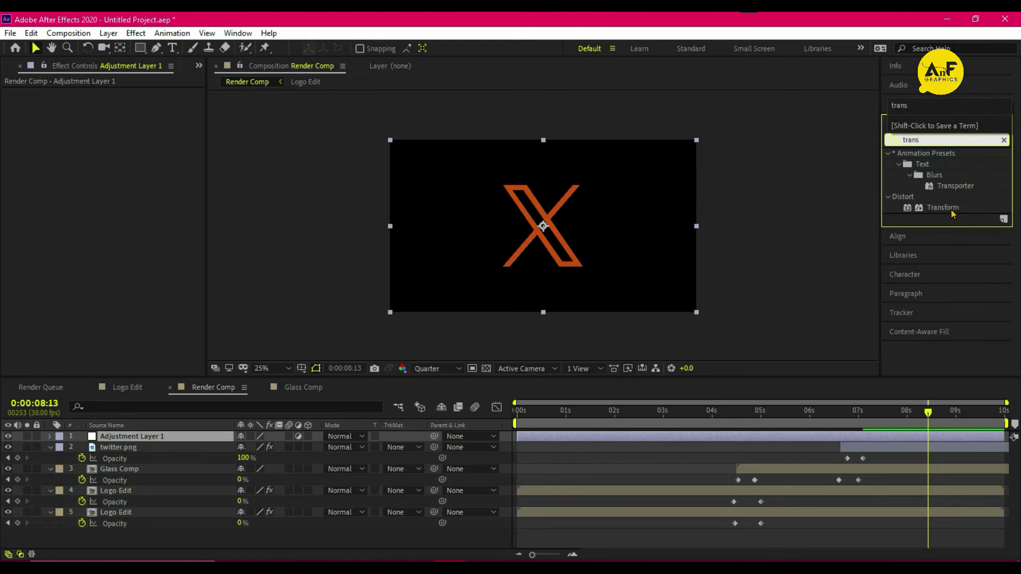
pyautogui.moveTo(952, 213); pyautogui.dragTo(309, 386)
pyautogui.moveTo(186, 453); pyautogui.dragTo(143, 438)
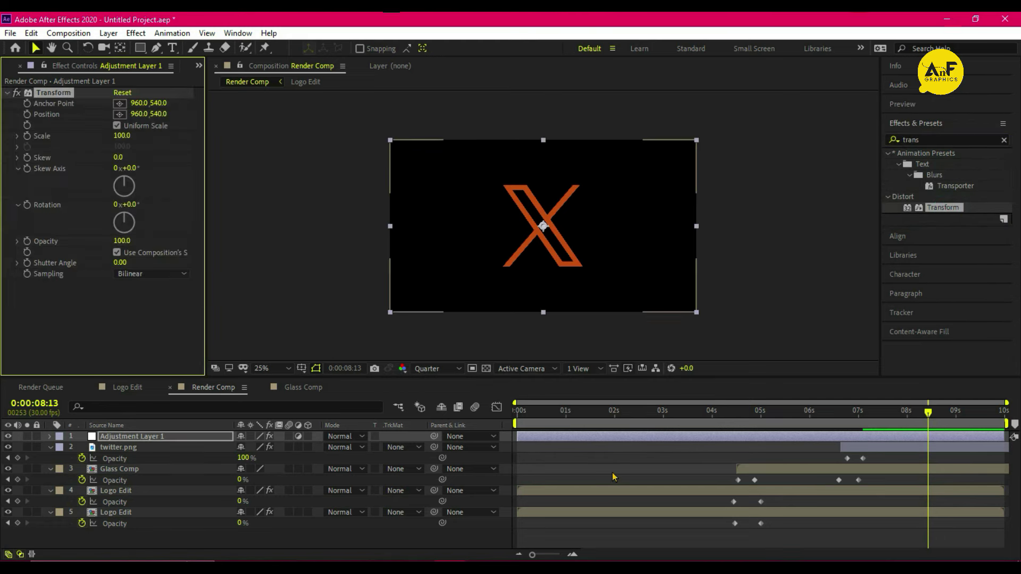
# Keyframe Adjustment Layer 1's Scale: 130 at 0:00, 100 at 6:04, 110 at 8:02.
pyautogui.press('Home')
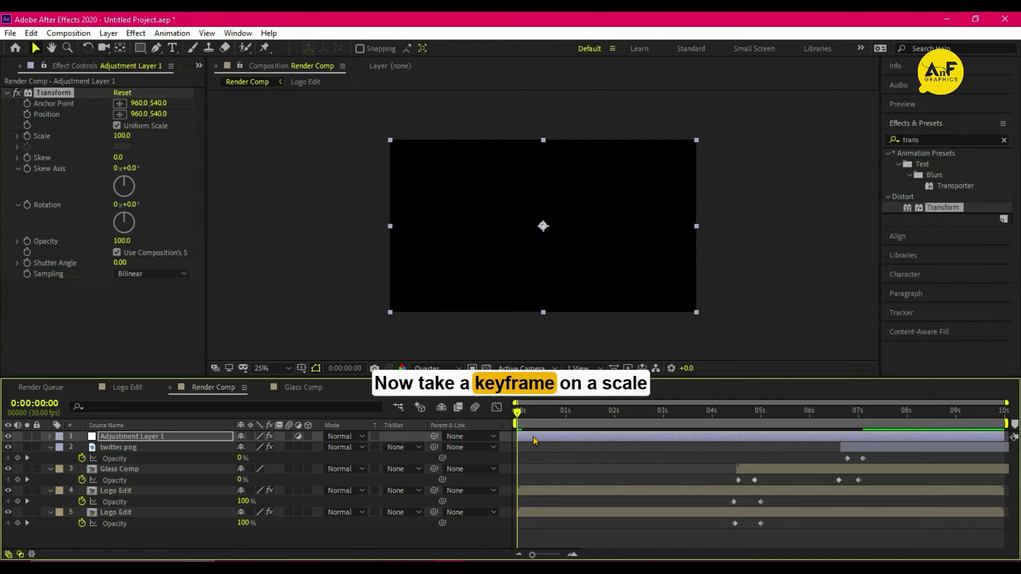
pyautogui.click(528, 434)
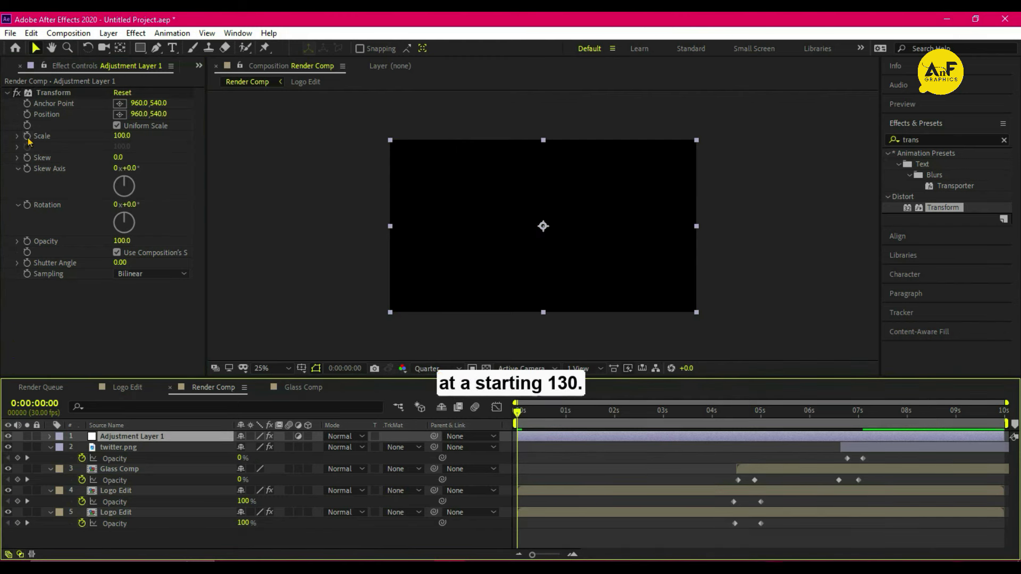
pyautogui.click(122, 136)
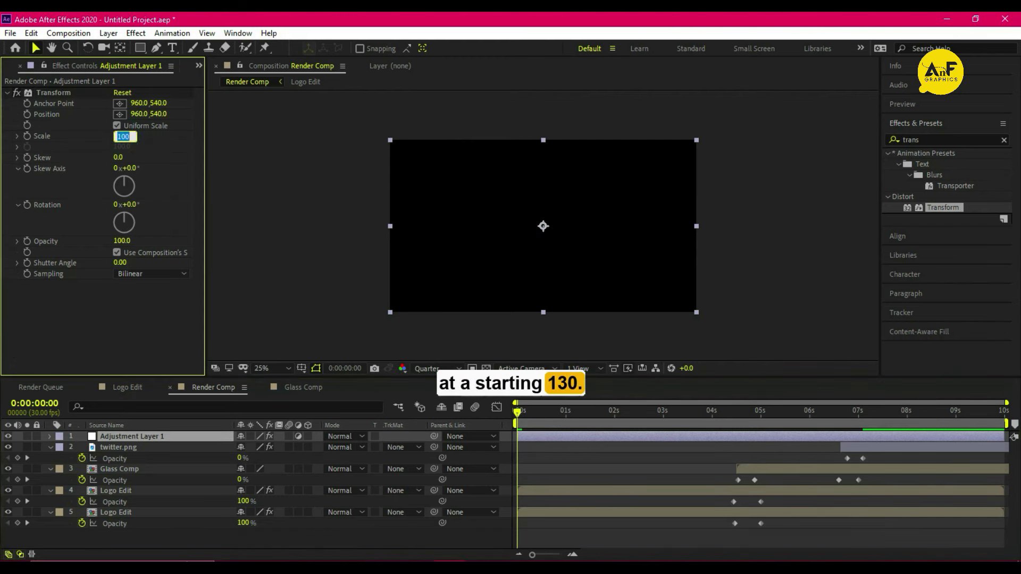
pyautogui.write('130')
pyautogui.press('Return')
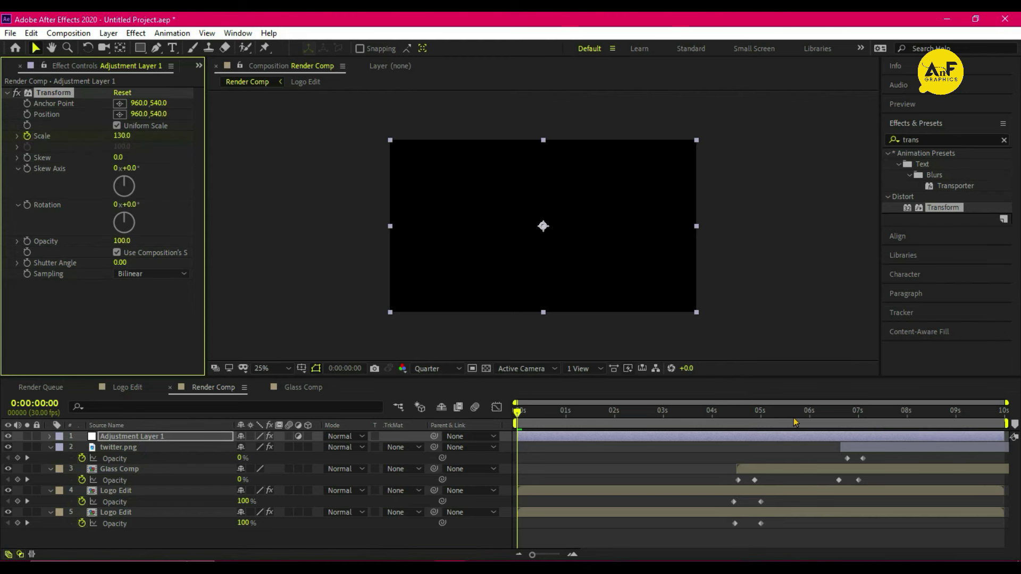
pyautogui.click(816, 415)
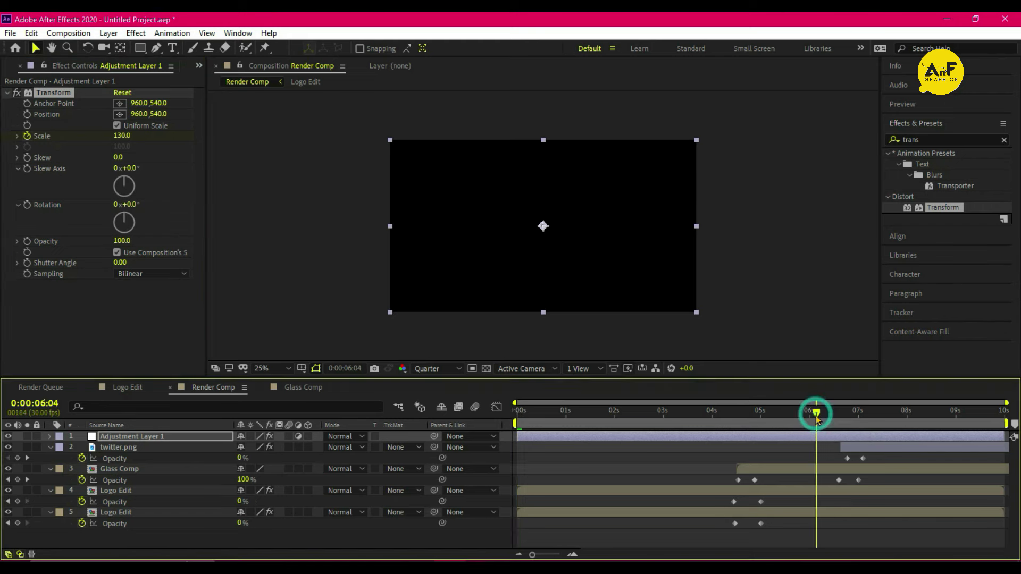
pyautogui.click(122, 136)
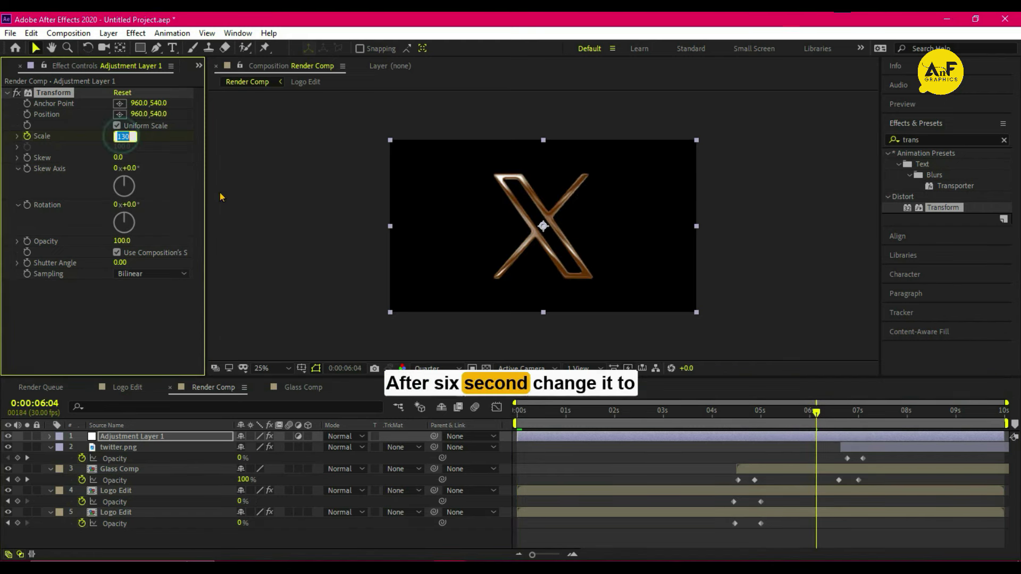
pyautogui.write('100')
pyautogui.press('Return')
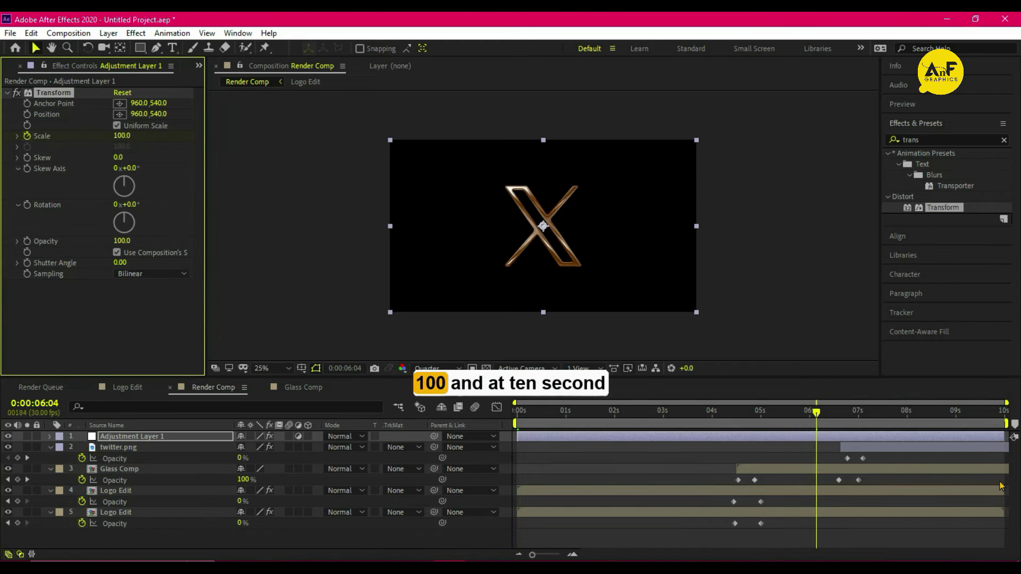
pyautogui.moveTo(982, 415); pyautogui.dragTo(1002, 415)
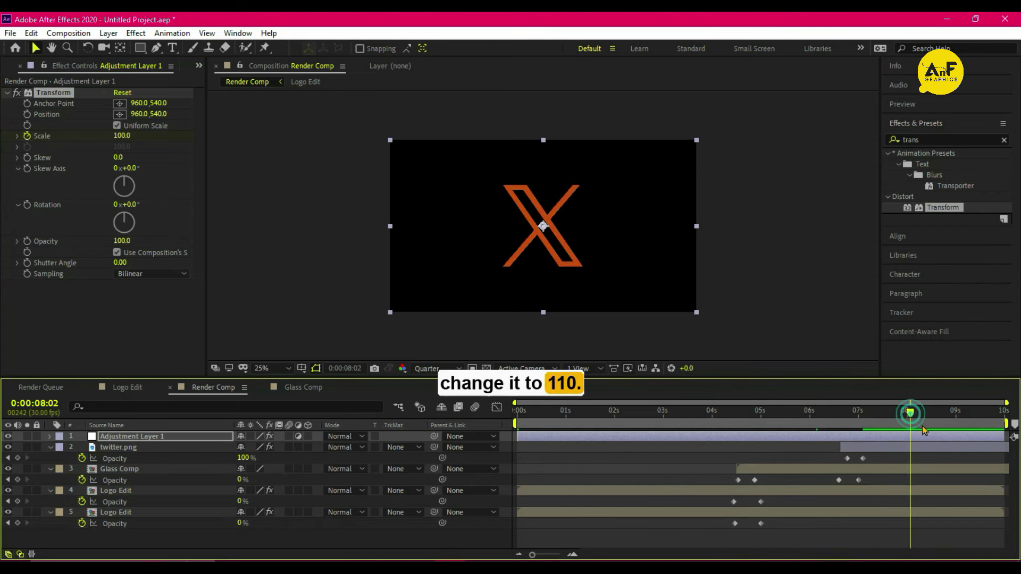
pyautogui.click(122, 136)
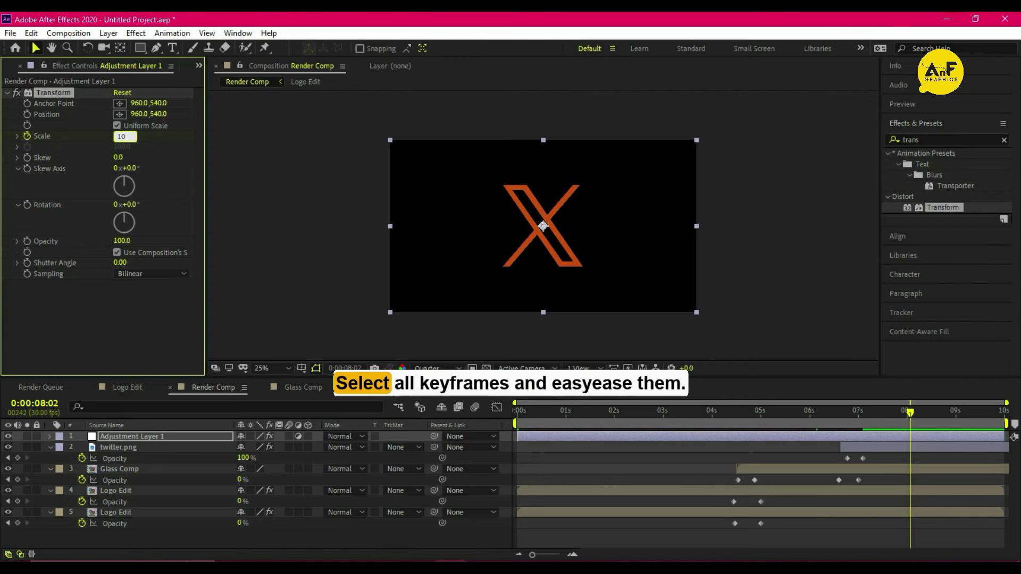
pyautogui.write('110')
pyautogui.press('Return')
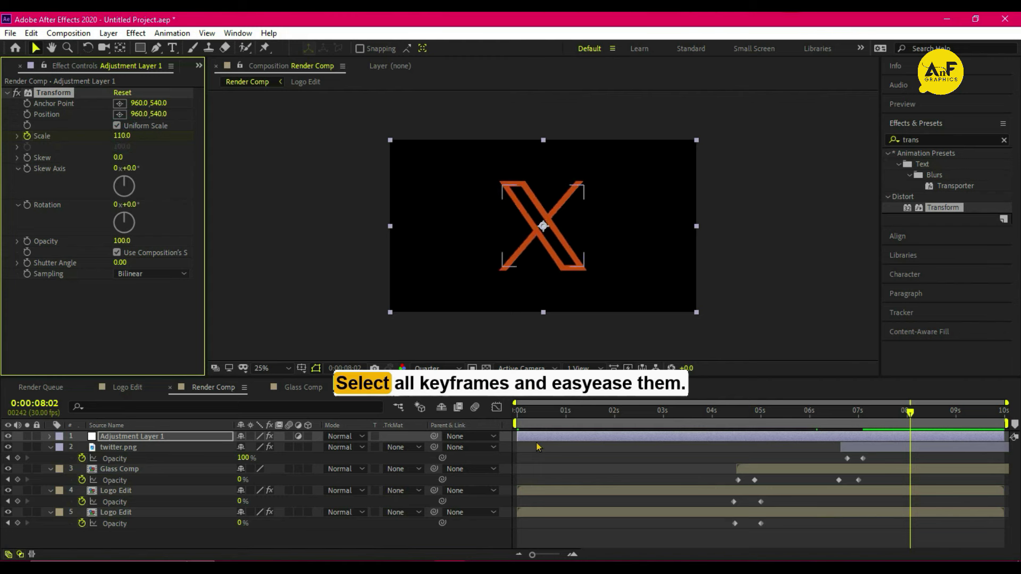
pyautogui.click(517, 415)
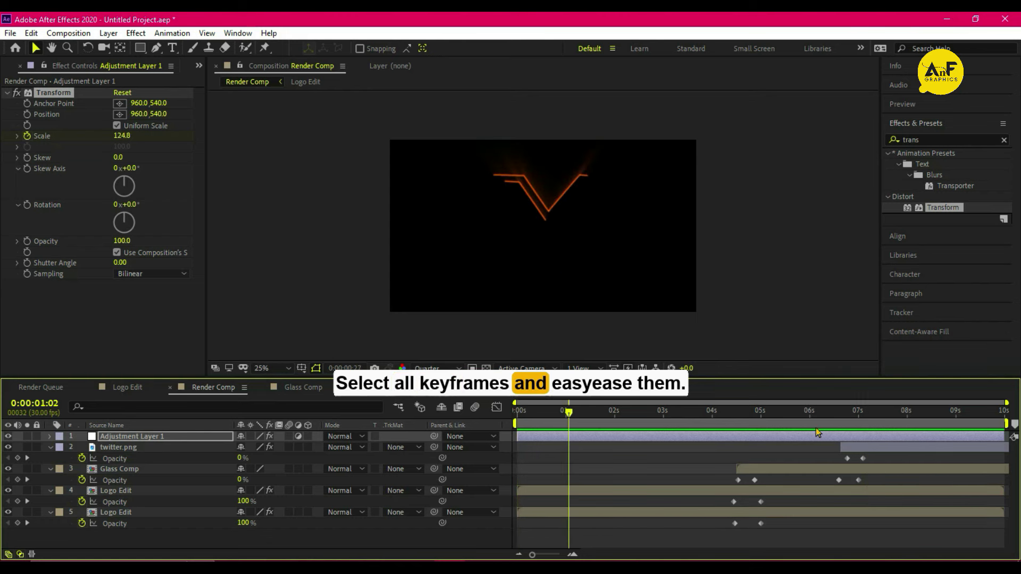
# Apply Easy Ease to Adjustment Layer 1's three Scale keyframes.
pyautogui.click(788, 436)
pyautogui.press('u')
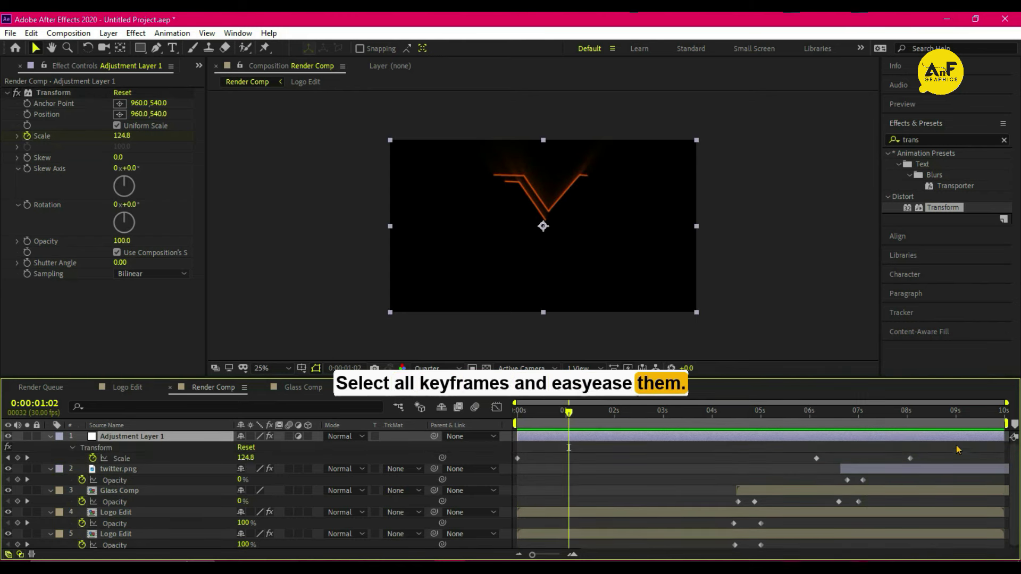
pyautogui.moveTo(958, 450); pyautogui.dragTo(515, 466)
pyautogui.rightClick(518, 461)
pyautogui.moveTo(572, 450)
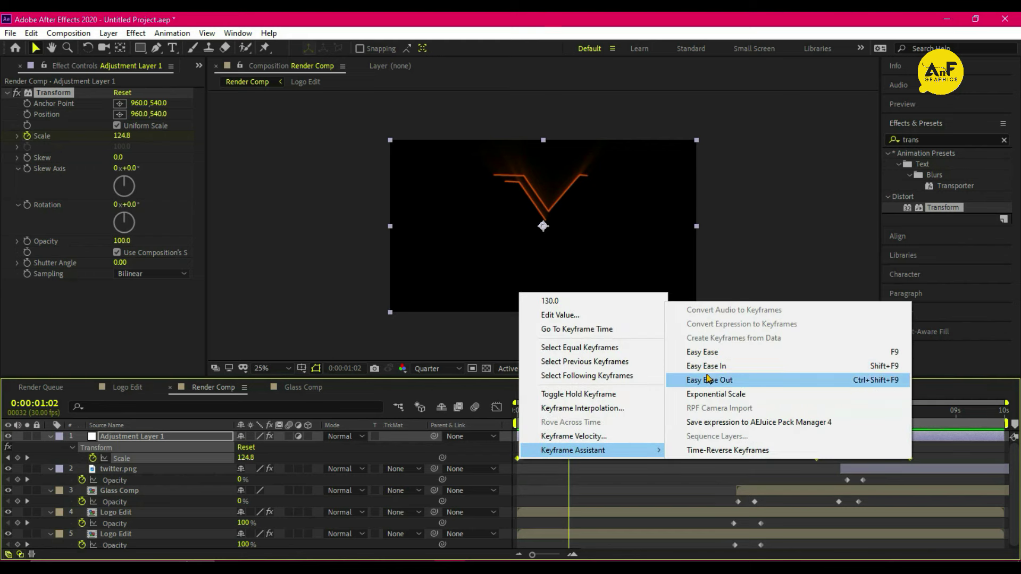
pyautogui.click(709, 380)
# Reshape the Scale speed curve's ease handles in the Graph Editor and preview the animation.
pyautogui.hotkey('shift', 'F3')
pyautogui.moveTo(949, 452); pyautogui.dragTo(516, 518)
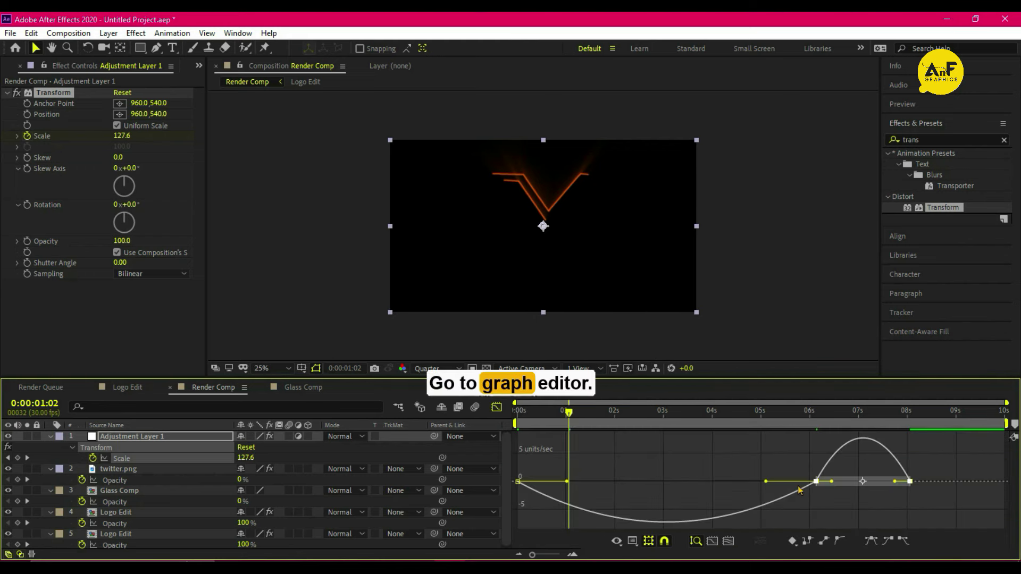
pyautogui.moveTo(766, 482); pyautogui.dragTo(771, 481)
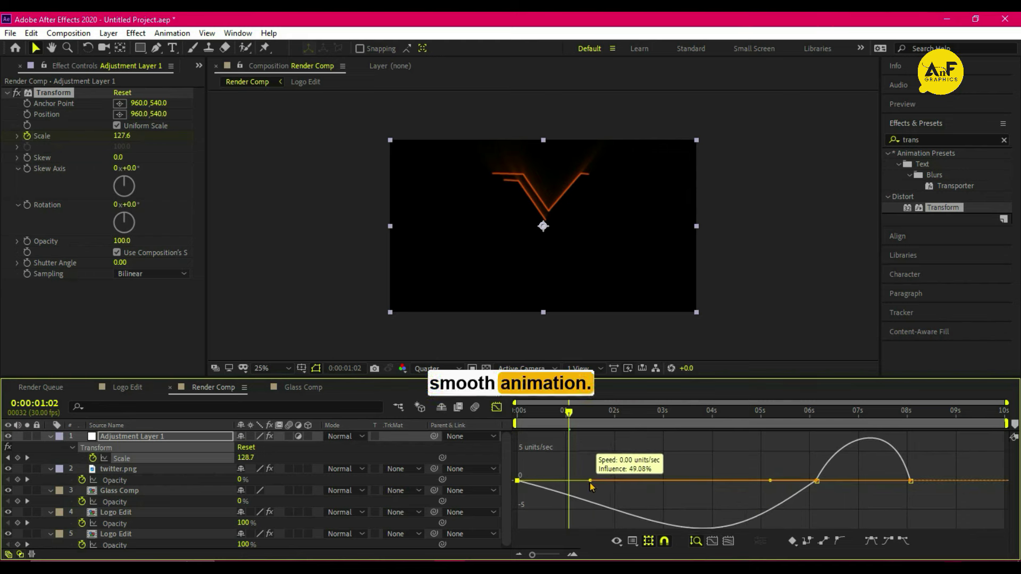
pyautogui.moveTo(568, 481); pyautogui.dragTo(608, 480)
pyautogui.click(910, 477)
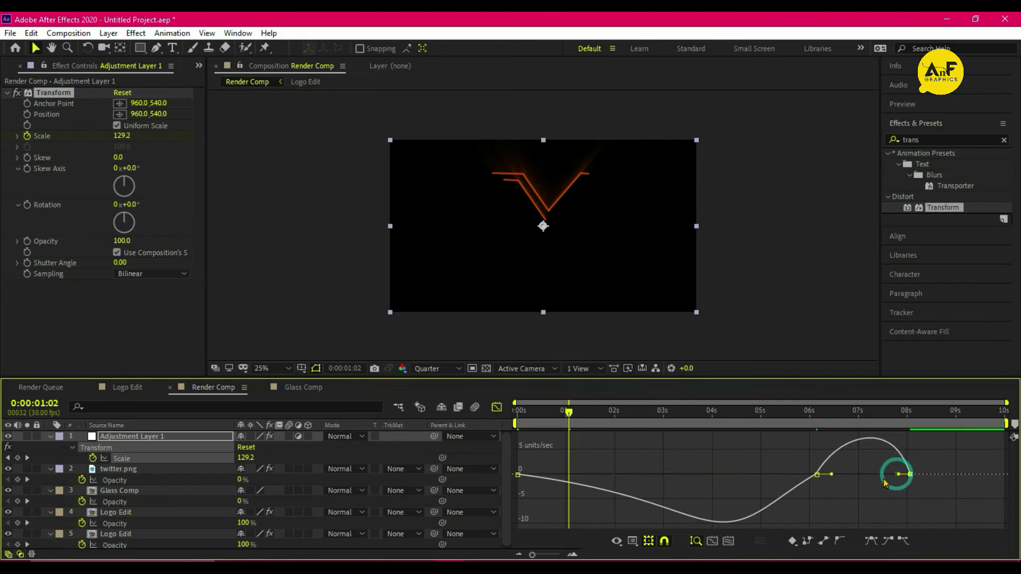
pyautogui.moveTo(899, 474); pyautogui.dragTo(876, 482)
pyautogui.press('space')
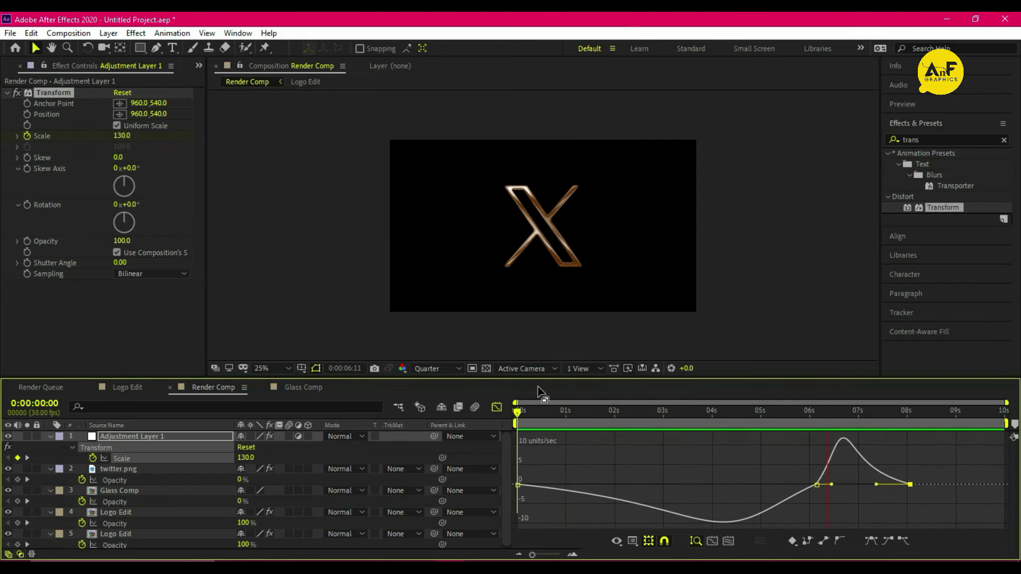
pyautogui.click(496, 408)
pyautogui.rightClick(490, 360)
pyautogui.press('Escape')
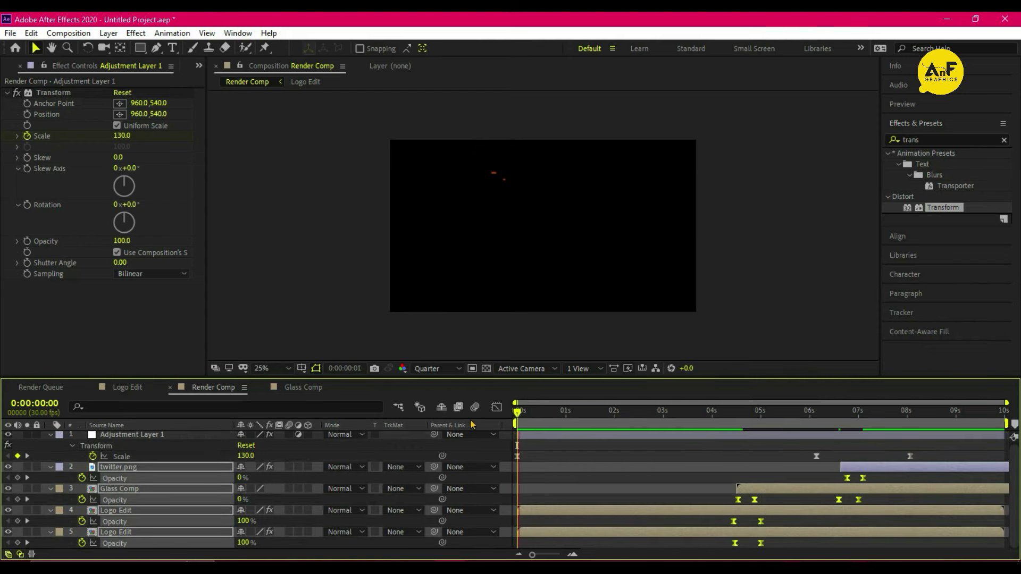